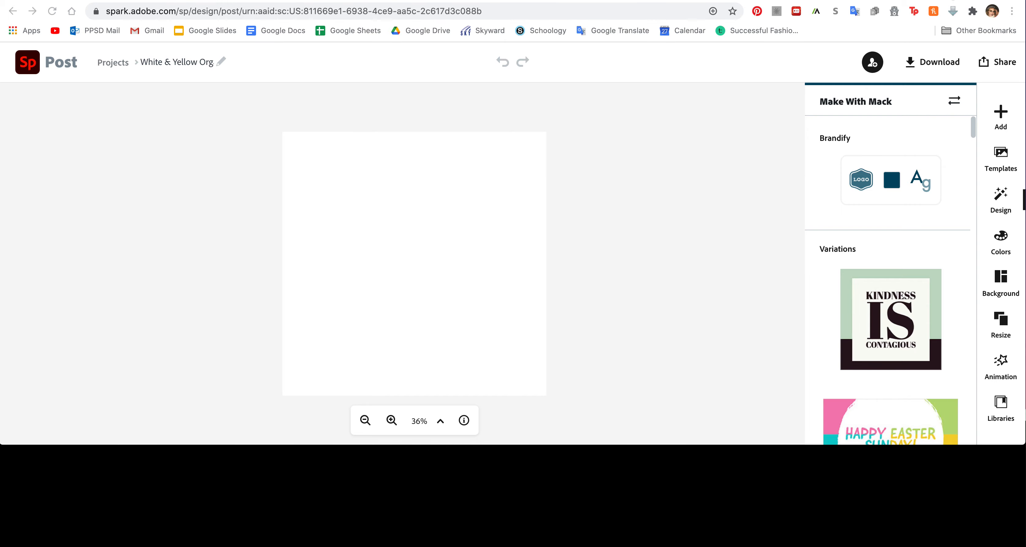
# - Check the Veggie Fun reference logo in the image search results, and search the Spark templates for "logo"
pyautogui.hotkey('ctrl', 'shift', 'Tab')
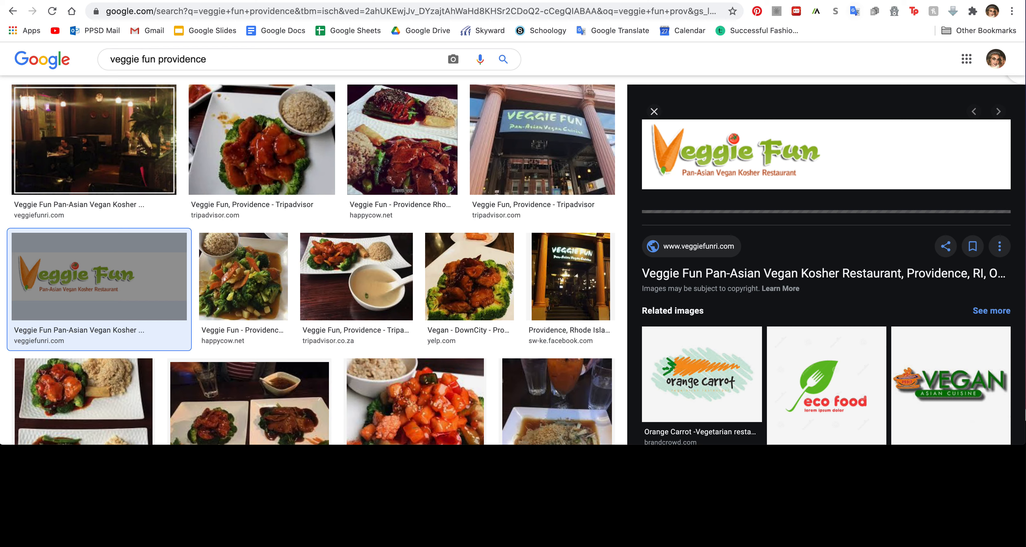
pyautogui.click(903, 1)
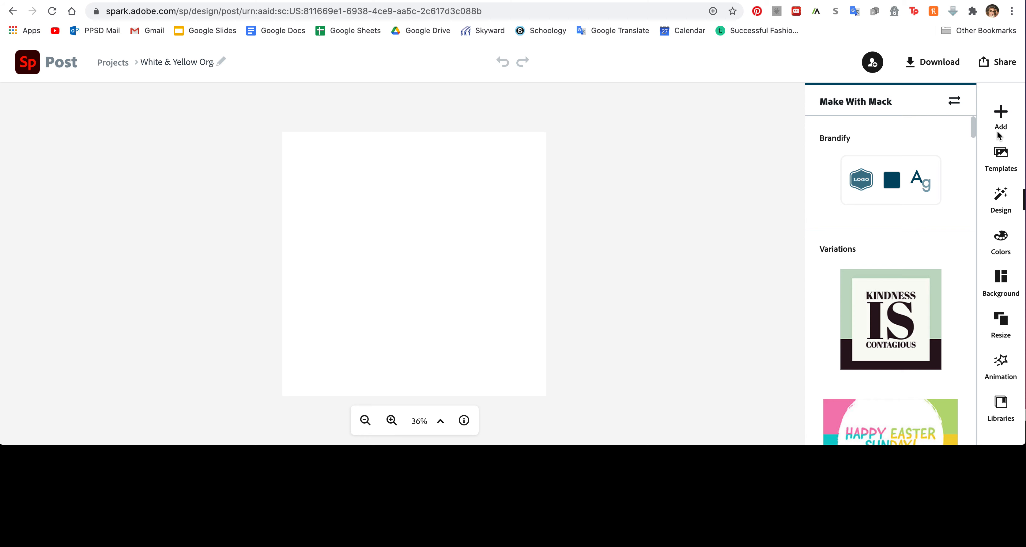
pyautogui.click(1002, 160)
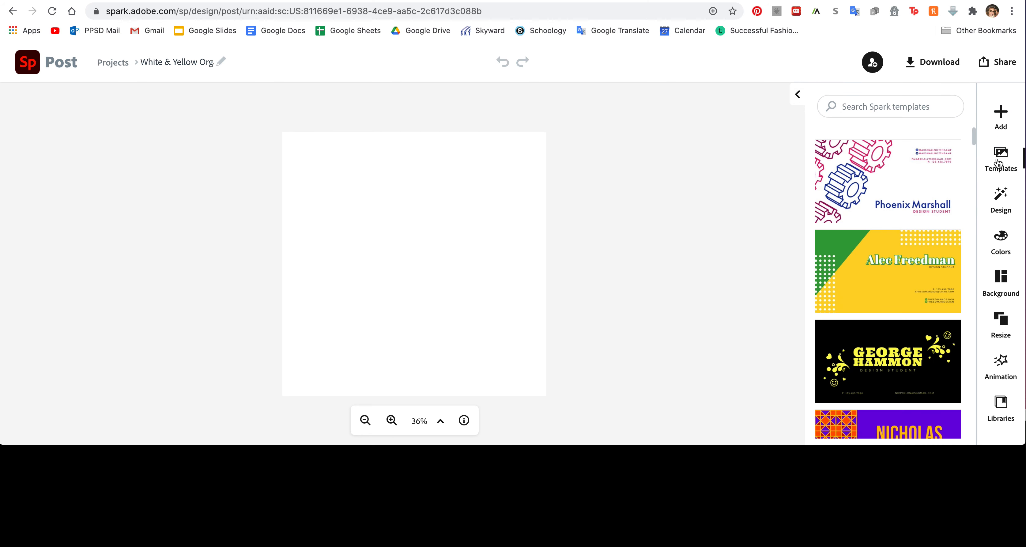
pyautogui.click(893, 106)
pyautogui.write('logo')
pyautogui.press('Return')
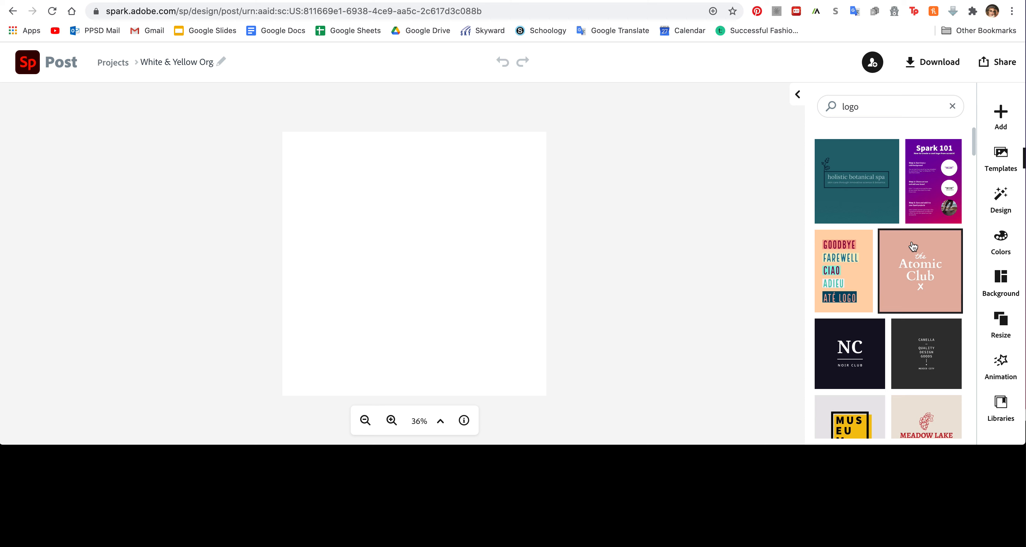
# - Look through the logo template results for a design that suits a vegan restaurant
pyautogui.scroll(-5, 912, 246)
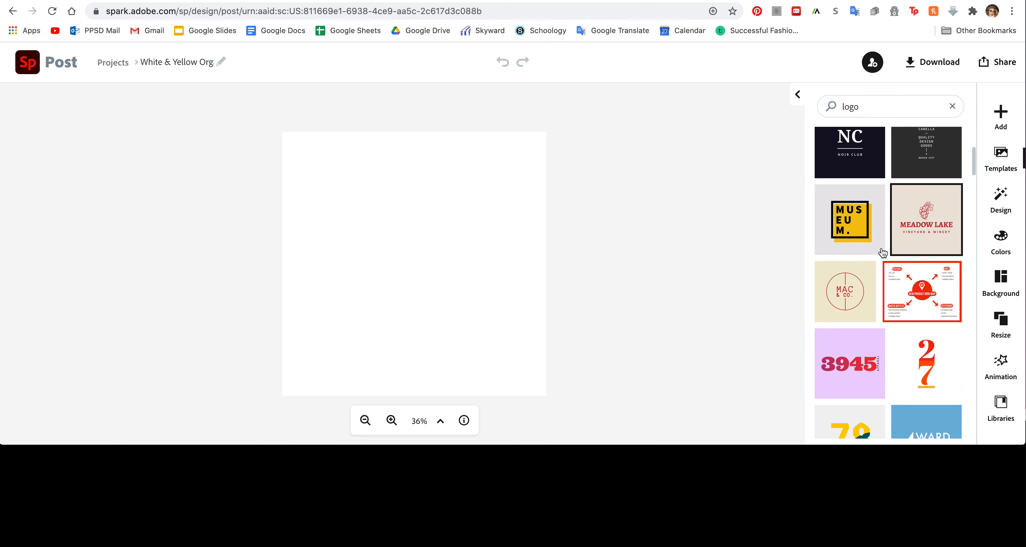
pyautogui.scroll(-4, 915, 239)
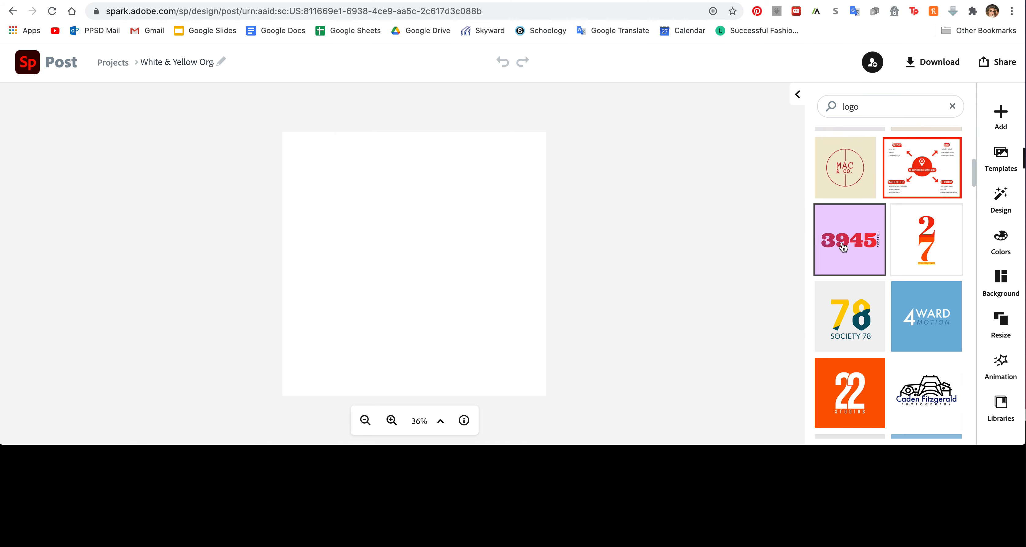
pyautogui.scroll(-2, 844, 244)
pyautogui.scroll(-5, 844, 244)
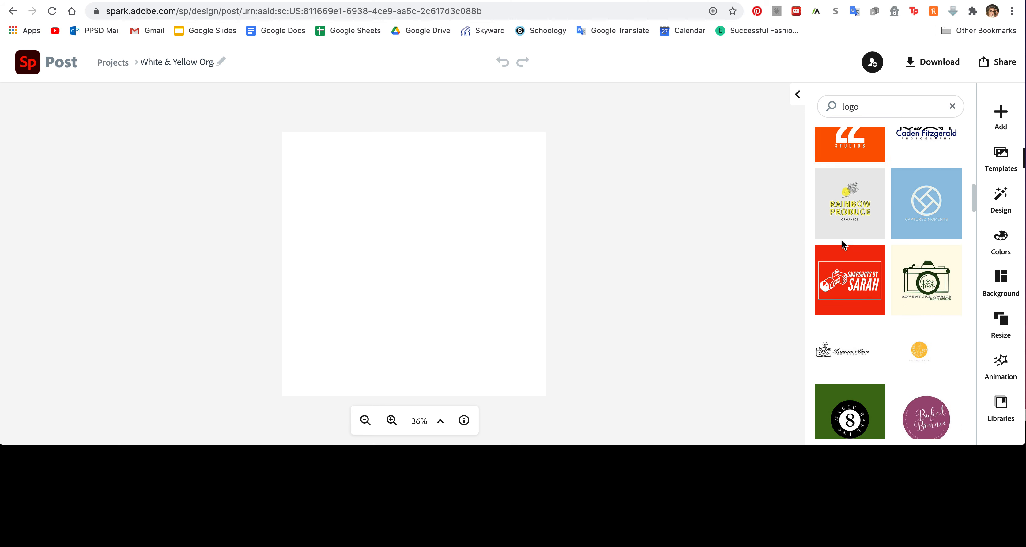
pyautogui.scroll(-1, 843, 244)
pyautogui.scroll(-5, 843, 244)
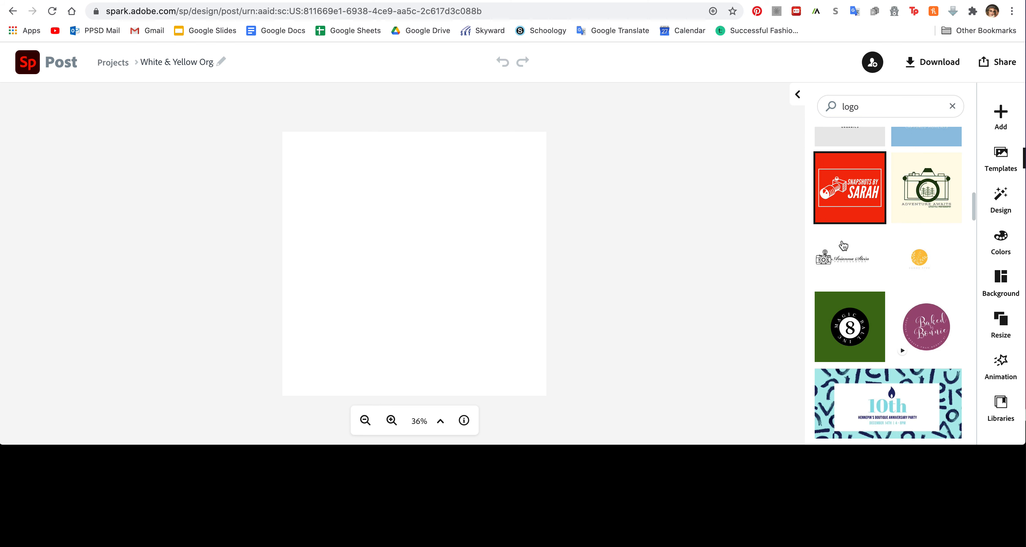
pyautogui.scroll(-2, 843, 245)
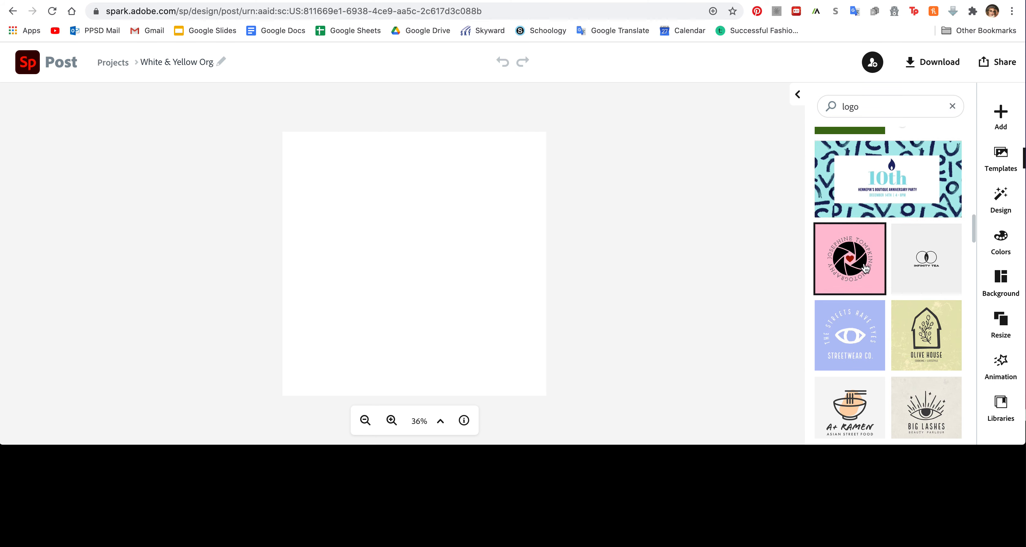
pyautogui.scroll(-4, 861, 268)
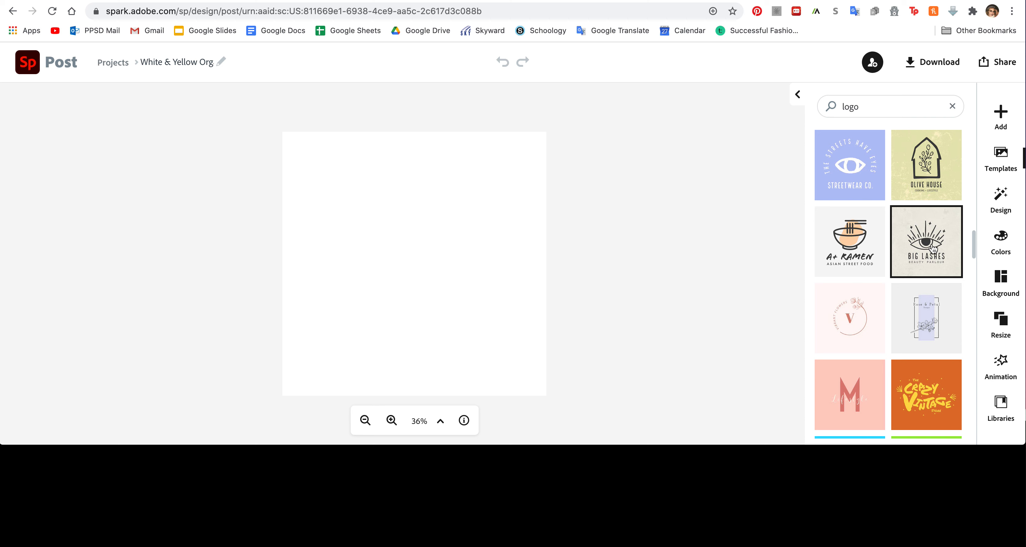
pyautogui.scroll(-5, 927, 255)
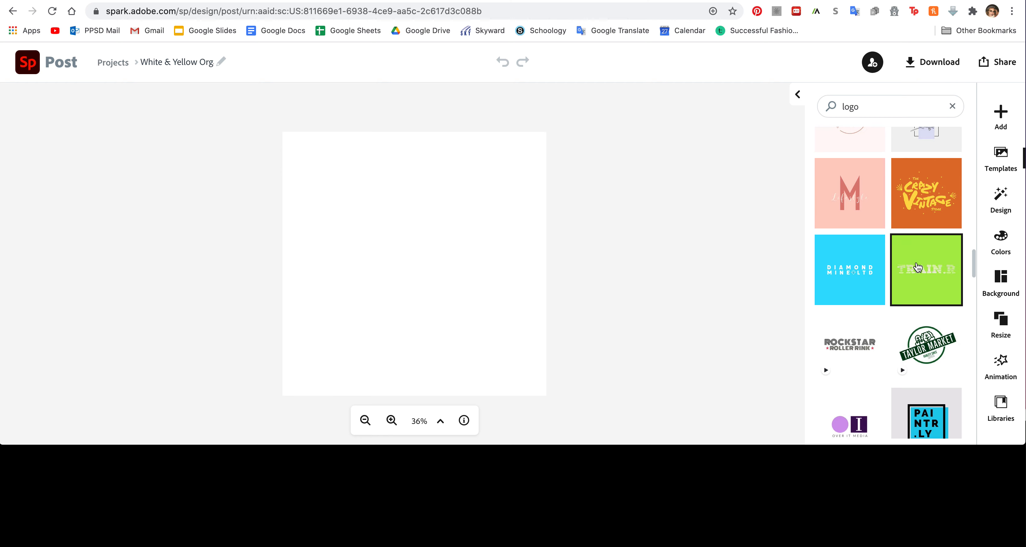
pyautogui.scroll(-4, 917, 267)
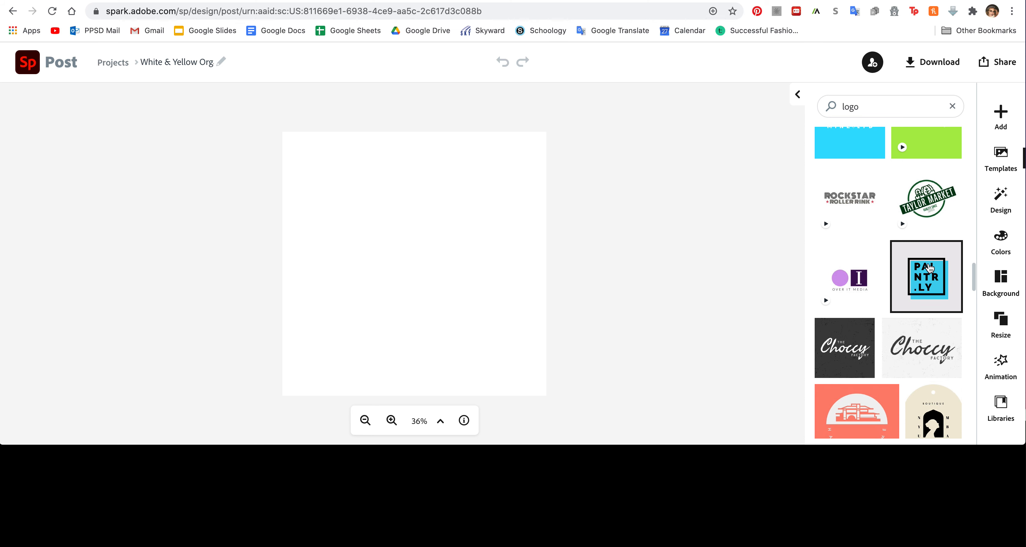
pyautogui.scroll(-8, 934, 286)
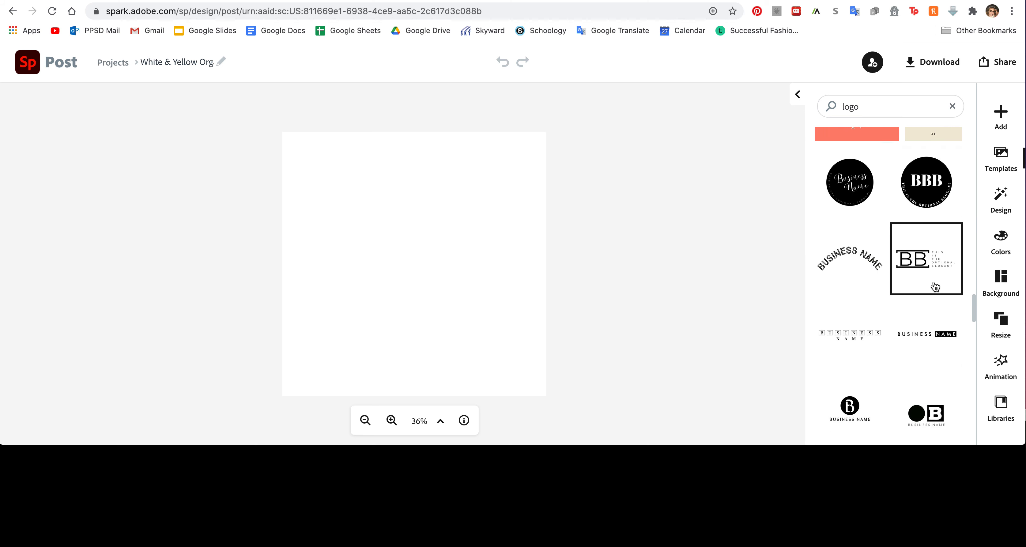
pyautogui.scroll(-5, 934, 286)
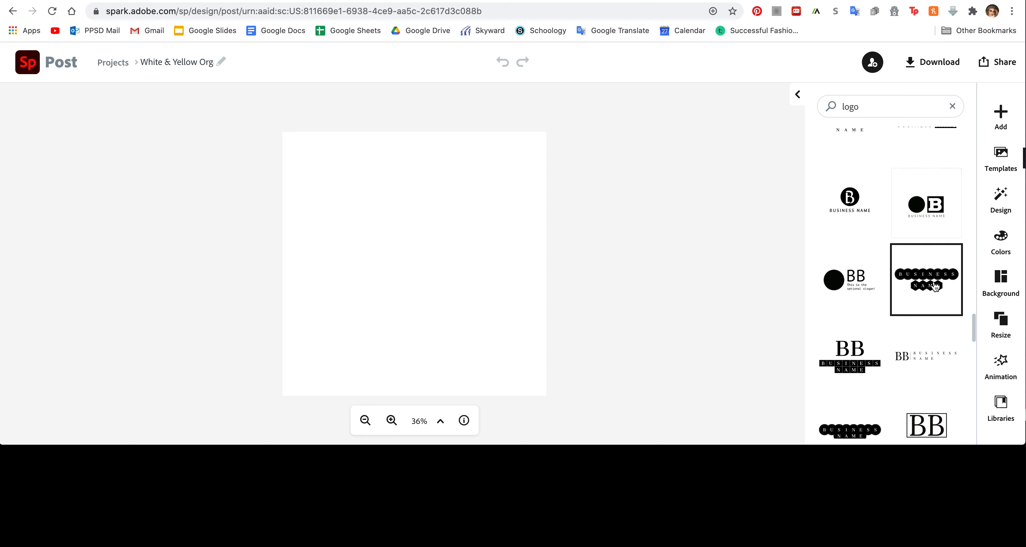
pyautogui.scroll(-8, 934, 287)
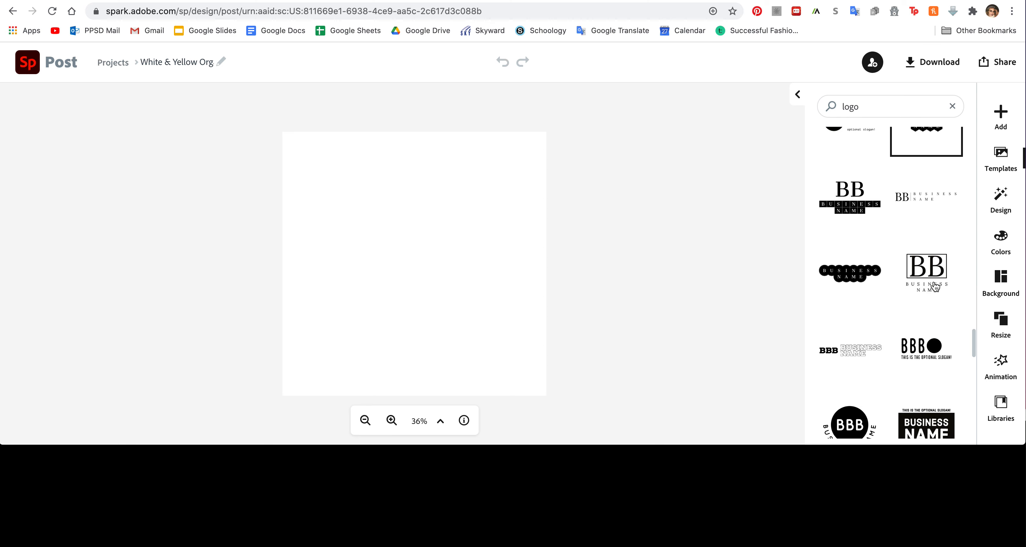
pyautogui.scroll(-15, 935, 285)
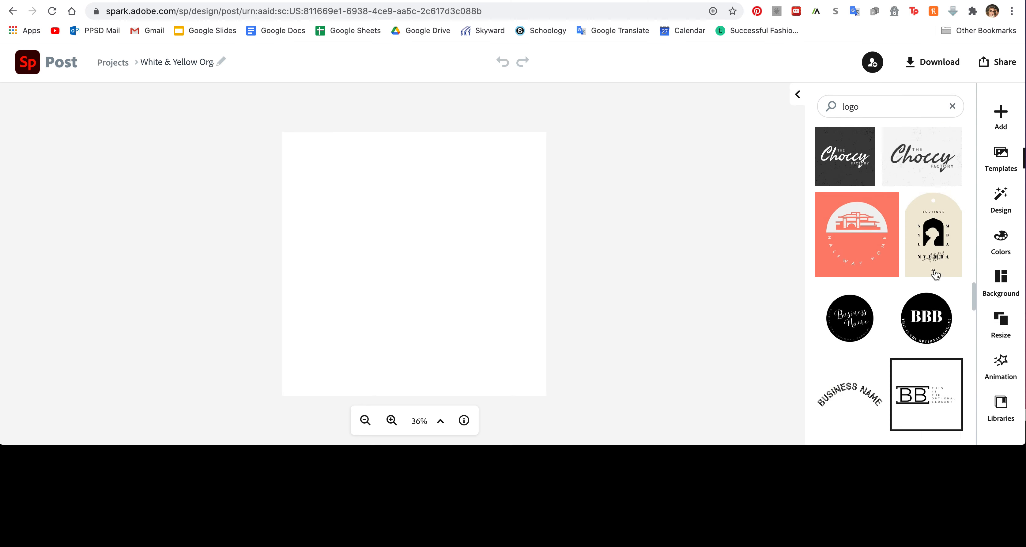
# - Create a new design from the grey and yellow Rainbow Produce Organics logo template
pyautogui.scroll(9, 935, 275)
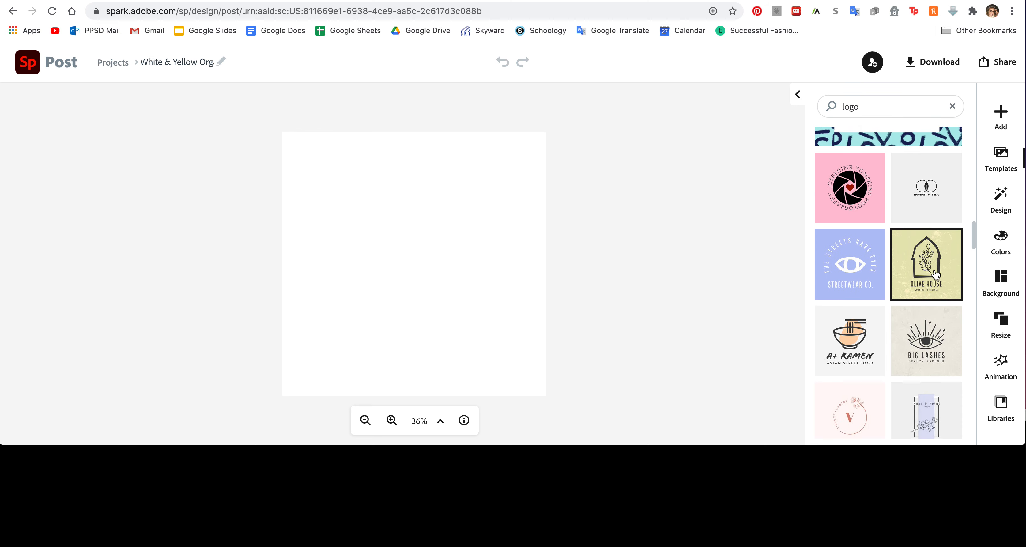
pyautogui.scroll(7, 935, 274)
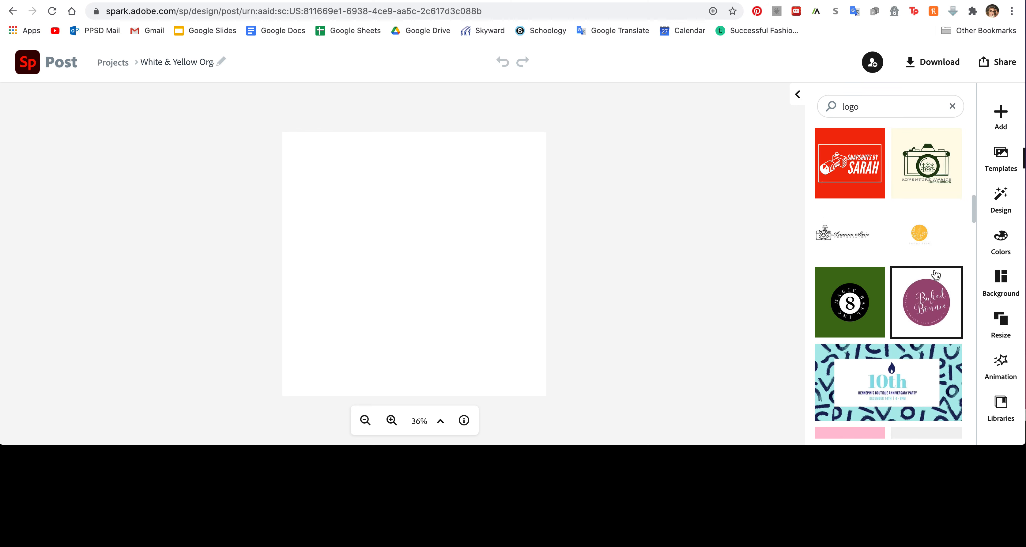
pyautogui.scroll(1, 936, 275)
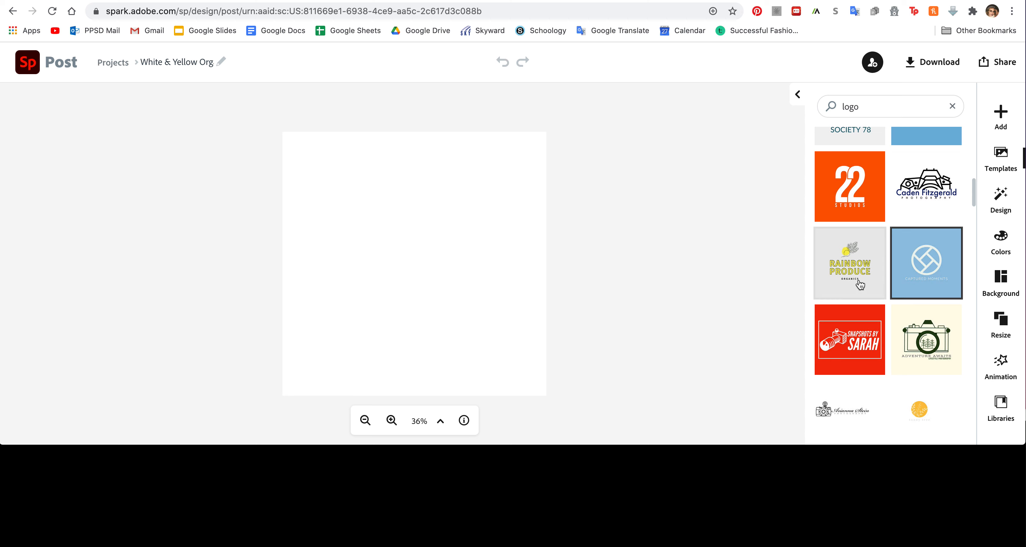
pyautogui.click(851, 263)
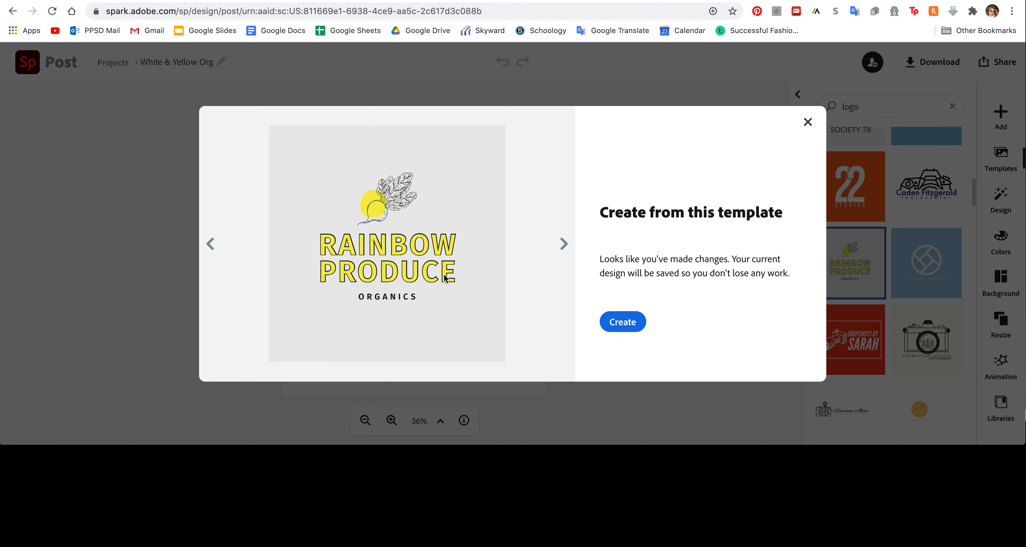
pyautogui.click(614, 323)
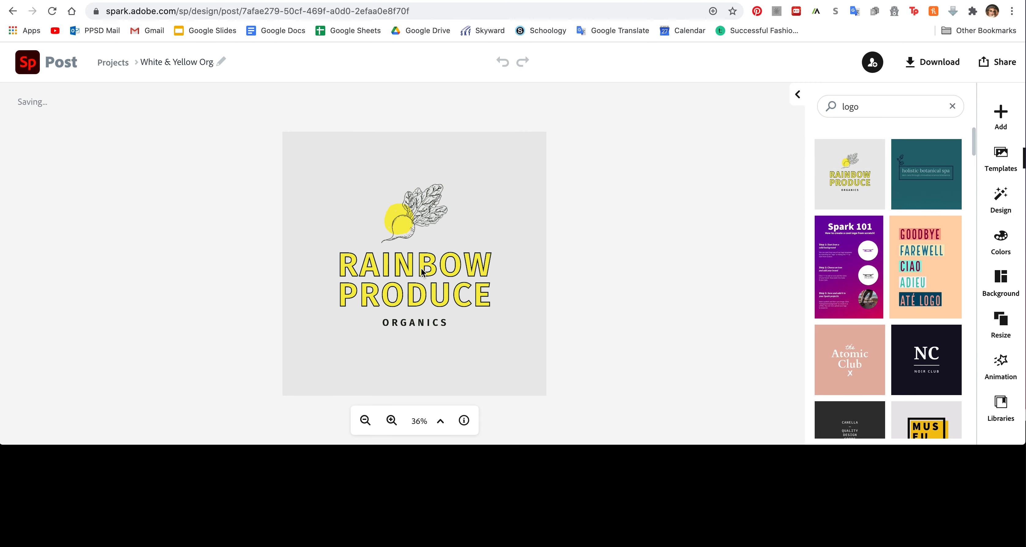
# - Replace the RAINBOW PRODUCE heading text with "VEGGIE FUN"
pyautogui.doubleClick(458, 297)
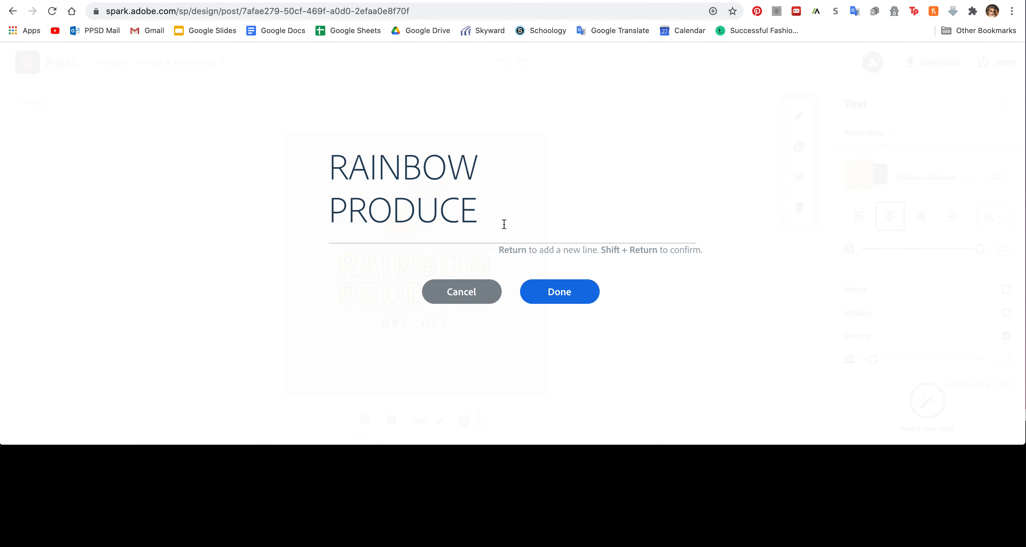
pyautogui.moveTo(498, 223); pyautogui.dragTo(322, 150)
pyautogui.write('V')
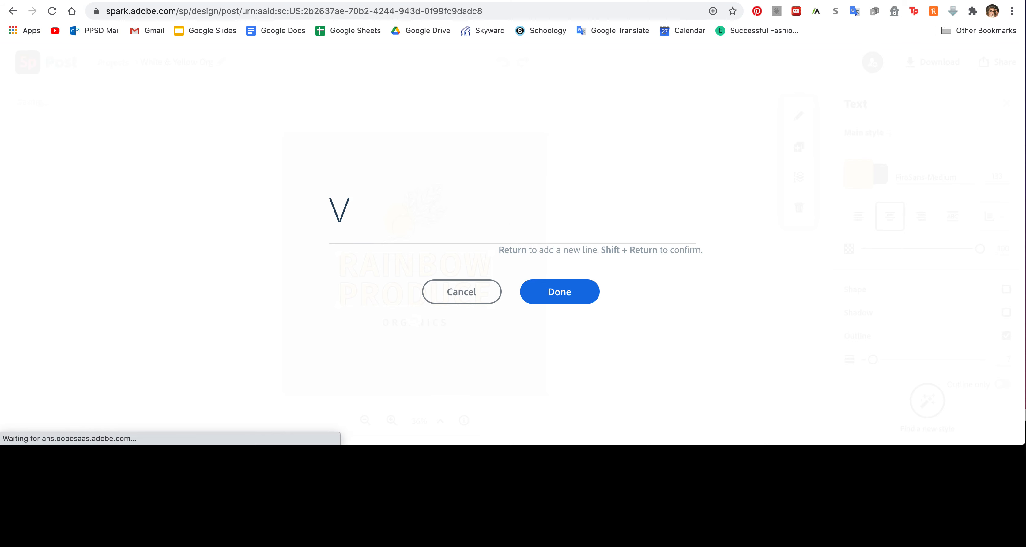
pyautogui.write('EGGIE')
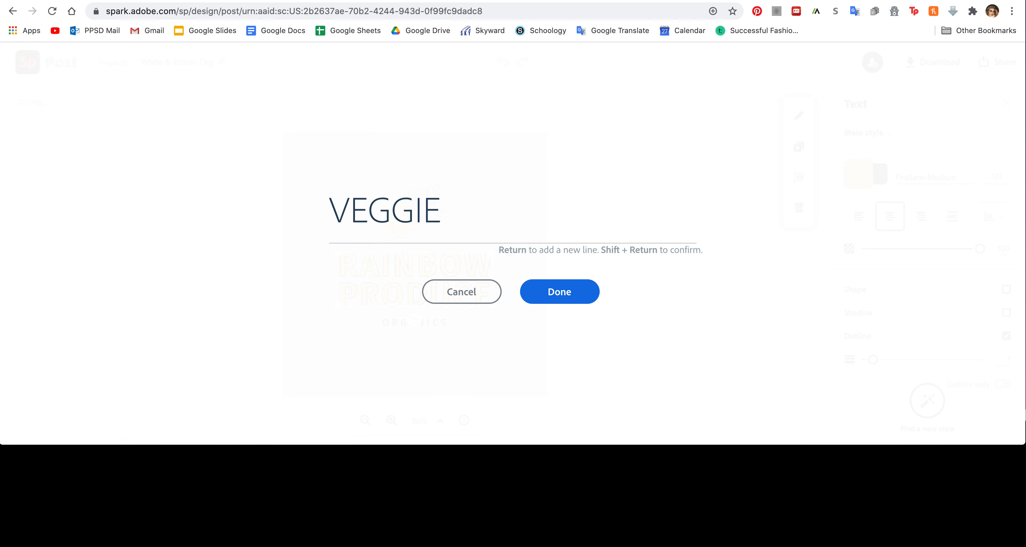
pyautogui.write(' FUN')
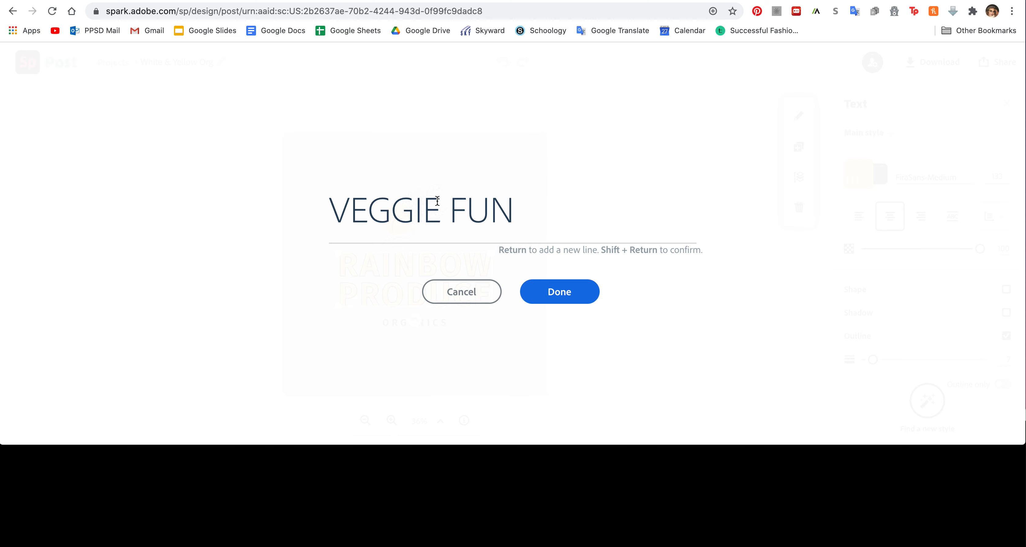
pyautogui.click(565, 304)
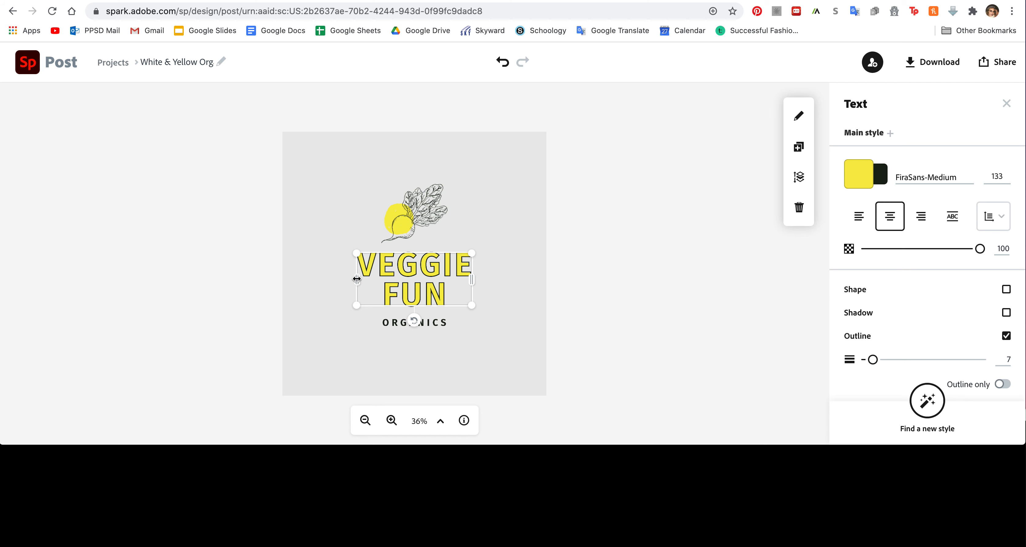
# - Widen the VEGGIE FUN heading onto a single centred line and move the ORGANICS tagline up directly beneath it
pyautogui.moveTo(357, 281); pyautogui.dragTo(263, 272)
pyautogui.moveTo(344, 266); pyautogui.dragTo(375, 269)
pyautogui.moveTo(404, 325); pyautogui.dragTo(391, 292)
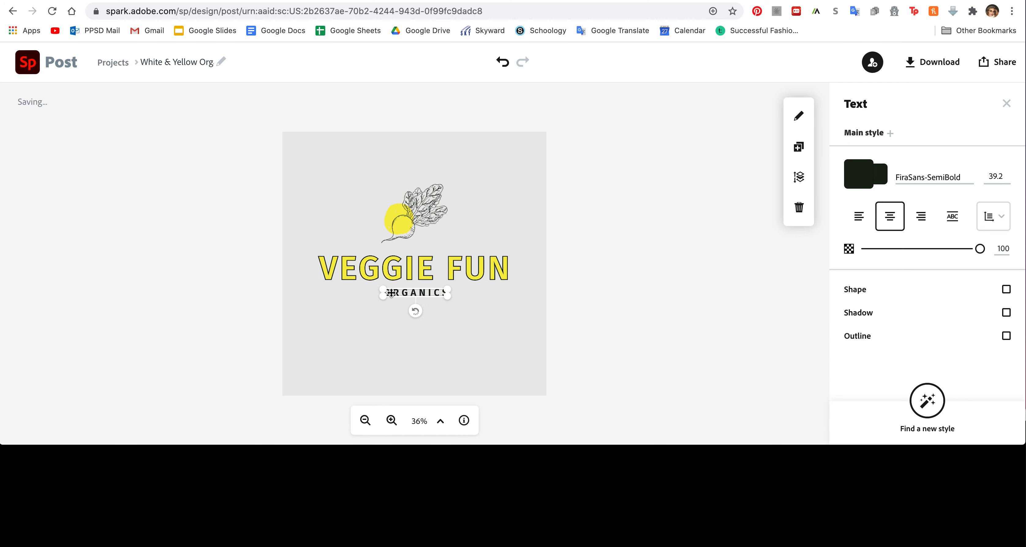
# - Replace the ORGANICS tagline with "Pan-Asian Vegan Kosher", adding extra space between the words, and widen its text box to fit one line
pyautogui.doubleClick(415, 293)
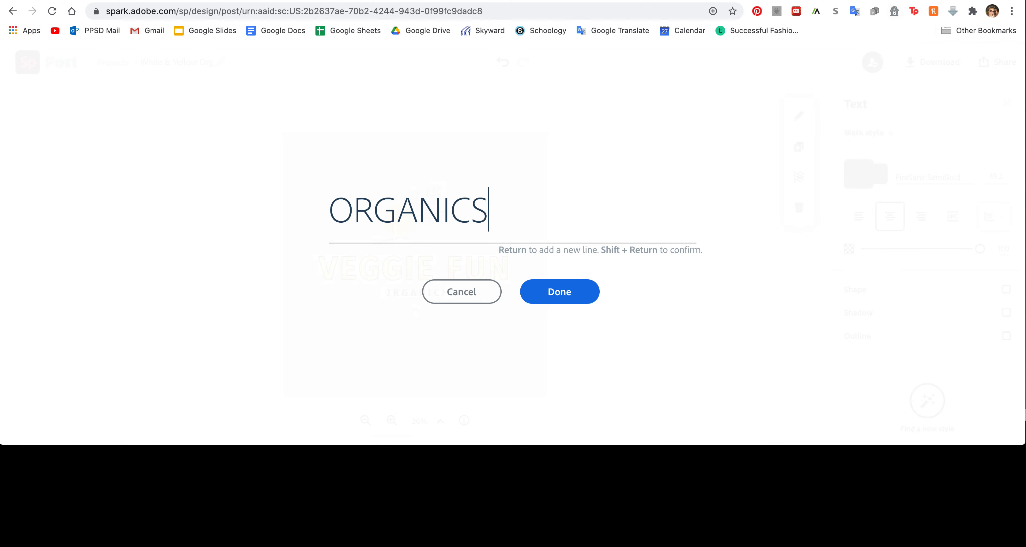
pyautogui.hotkey('ctrl', 'Tab')
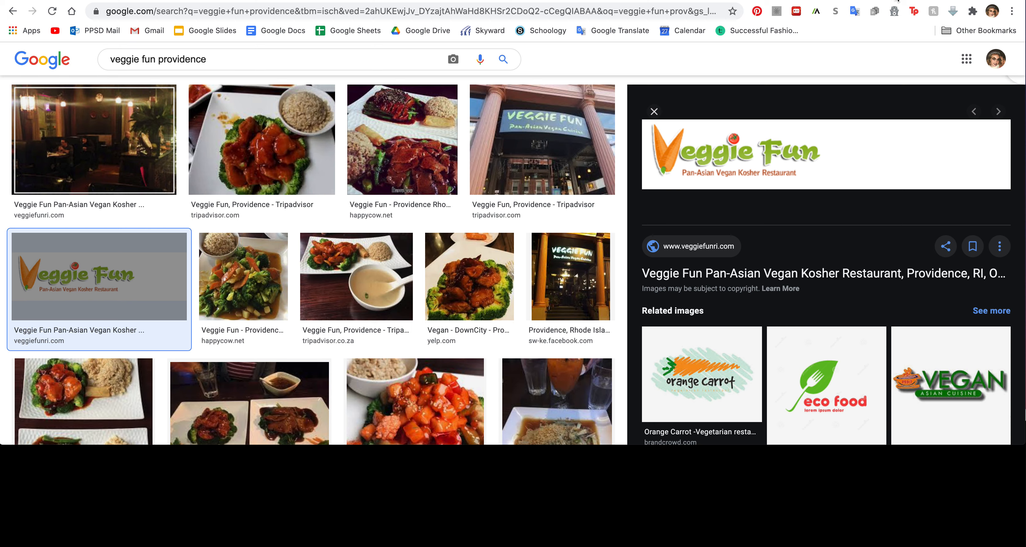
pyautogui.hotkey('ctrl', 'shift', 'Tab')
pyautogui.doubleClick(489, 213)
pyautogui.write('Pan-Asian ')
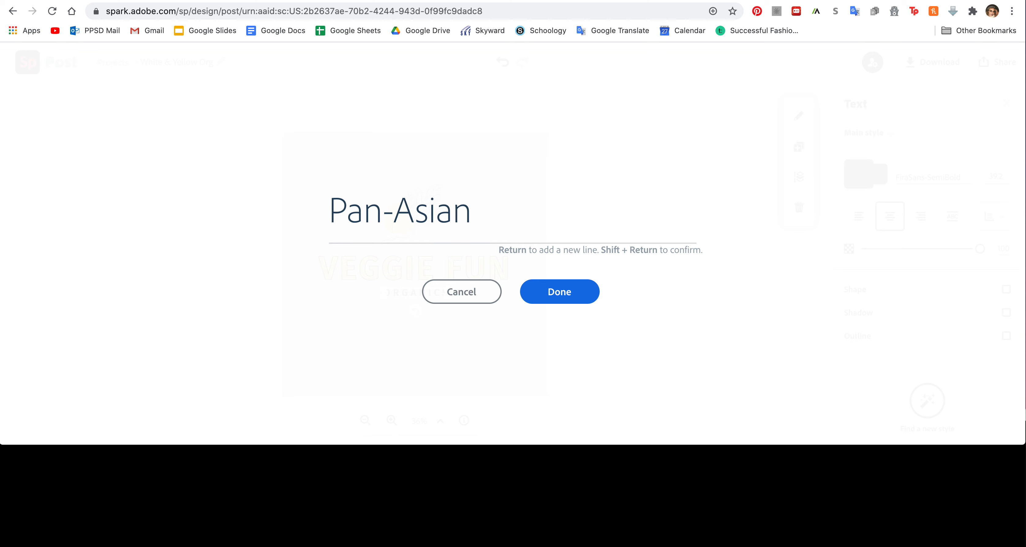
pyautogui.write('Vegan Kosher')
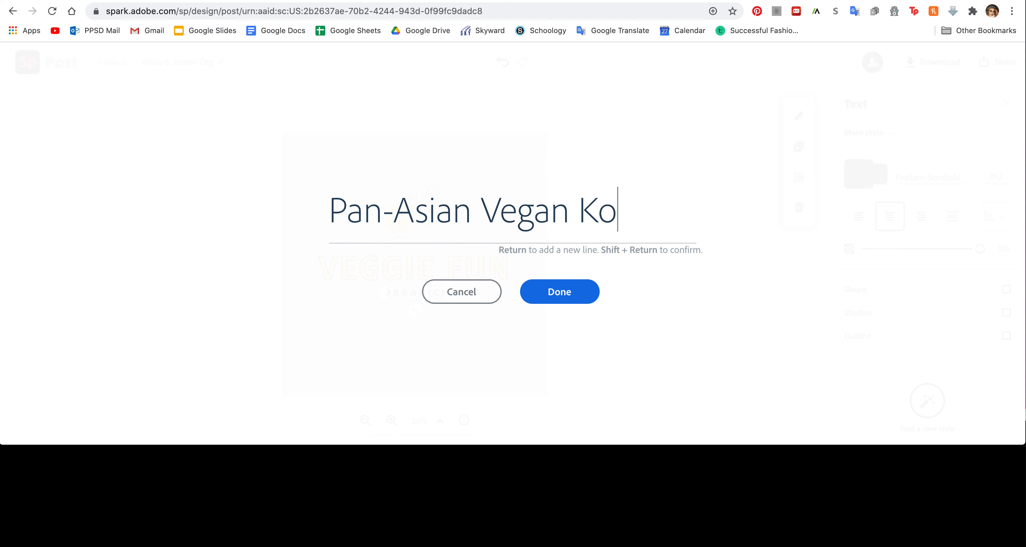
pyautogui.click(490, 213)
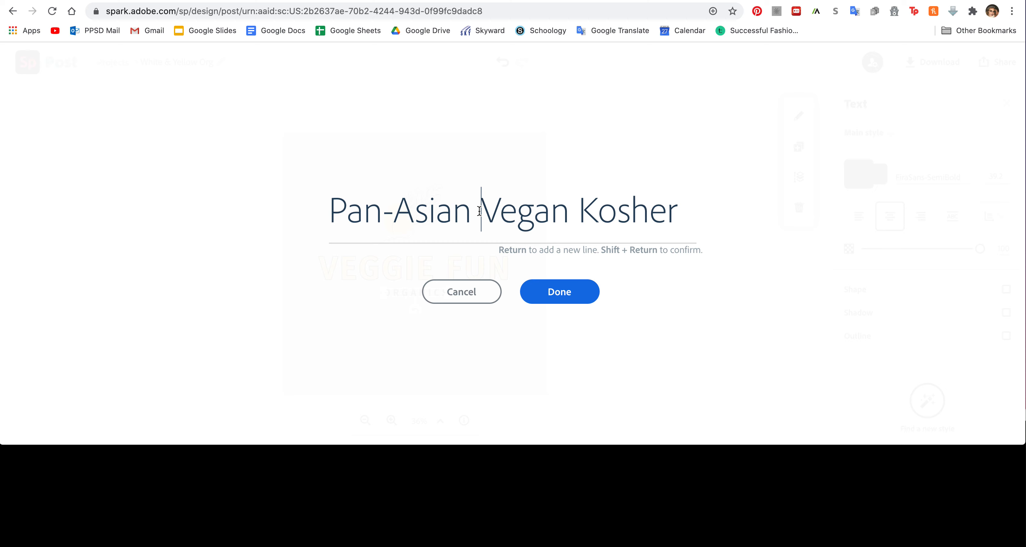
pyautogui.click(585, 213)
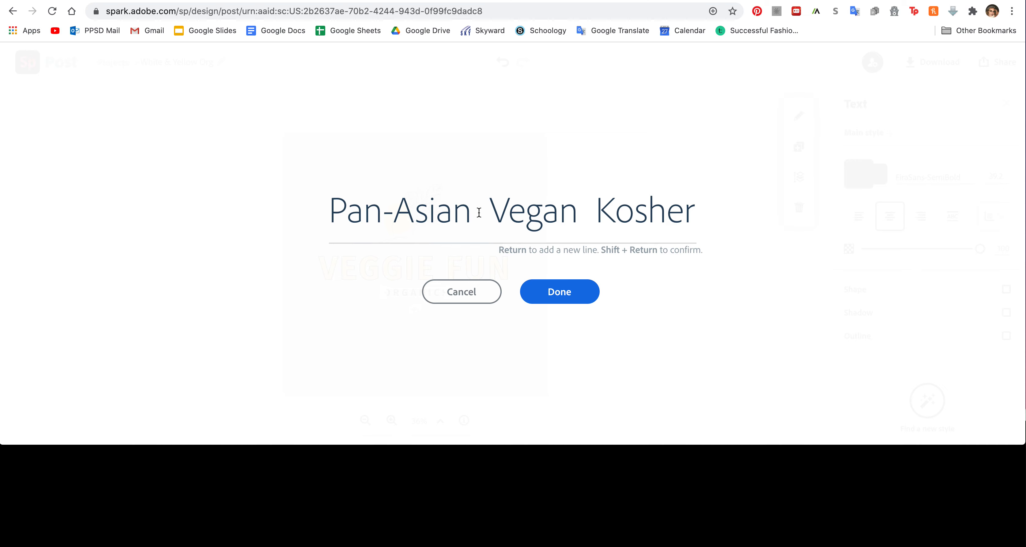
pyautogui.click(542, 296)
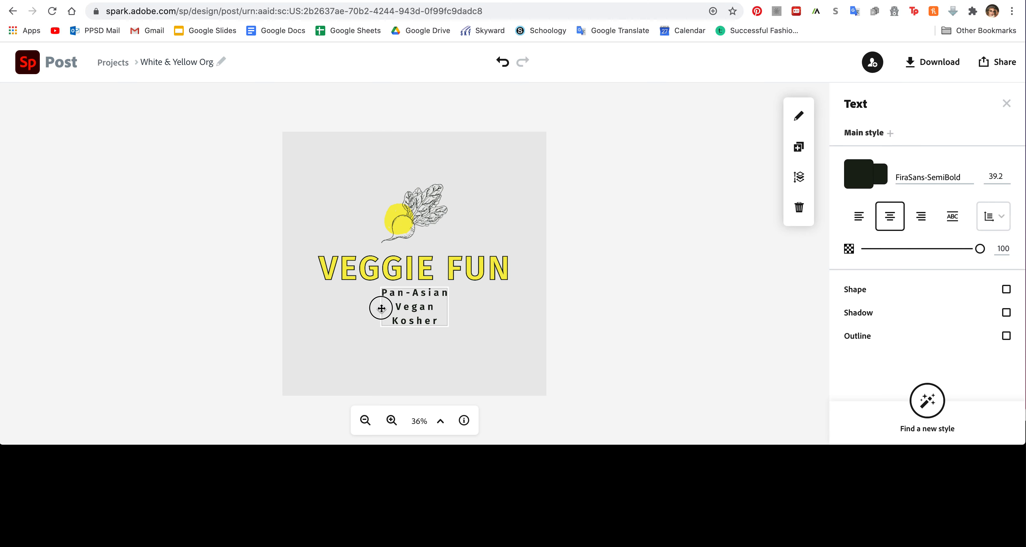
pyautogui.moveTo(382, 308); pyautogui.dragTo(362, 292)
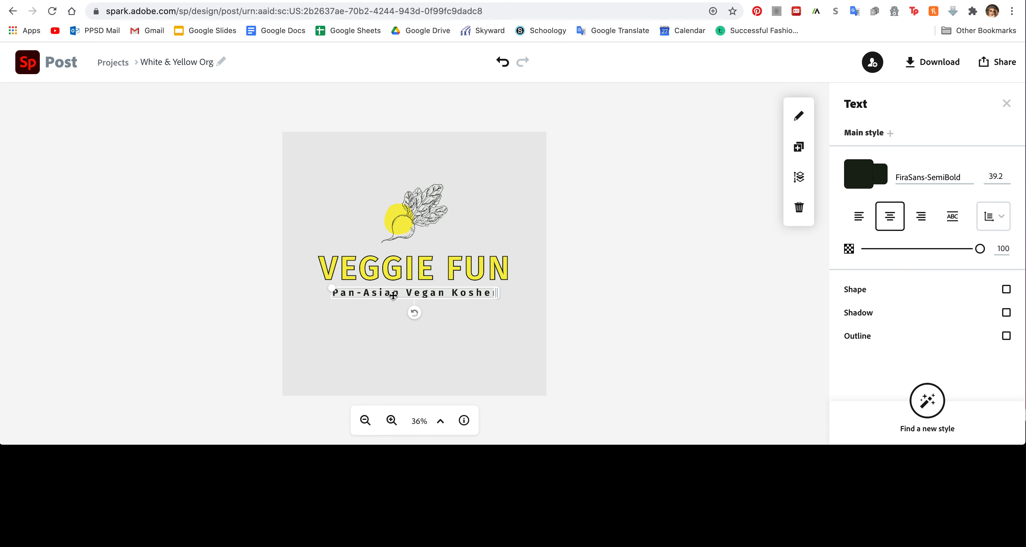
# - Delete the radish line drawing and the yellow blob behind it above the VEGGIE FUN heading
pyautogui.click(430, 213)
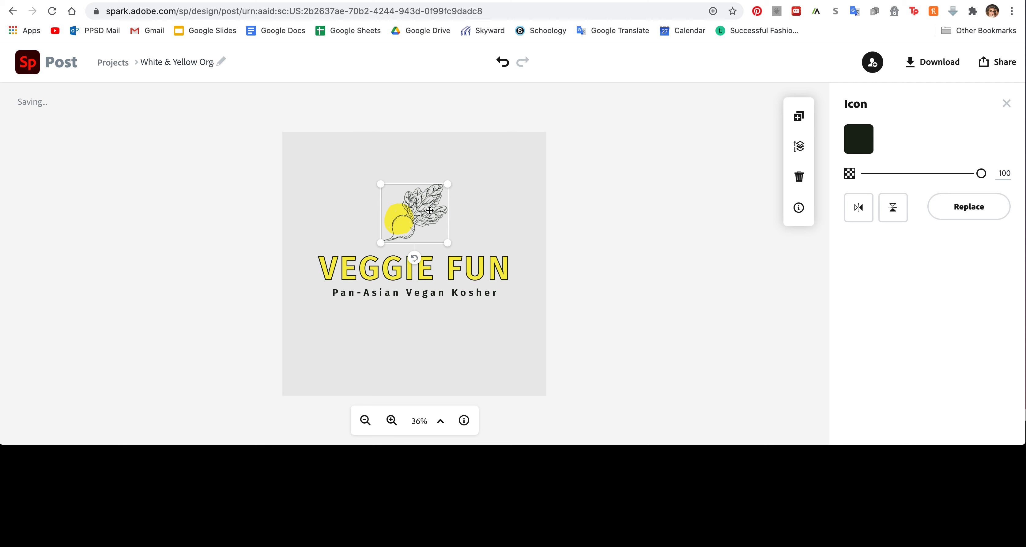
pyautogui.press('Delete')
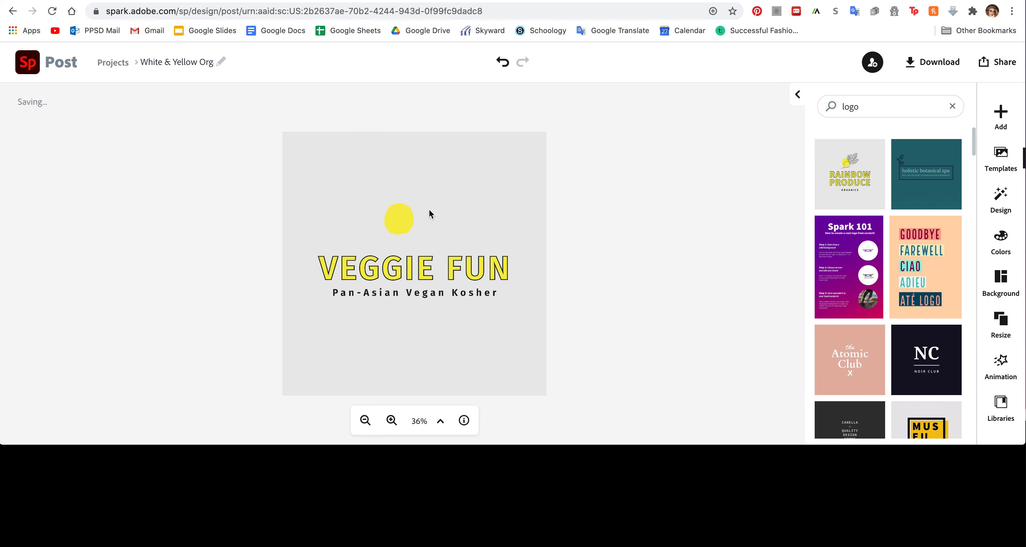
pyautogui.click(399, 224)
pyautogui.press('Escape')
# - Search the icon library for "vegetable" and add the outlined cauliflower icon to the design
pyautogui.click(1001, 115)
pyautogui.click(916, 112)
pyautogui.write('square')
pyautogui.press('Return')
pyautogui.click(878, 128)
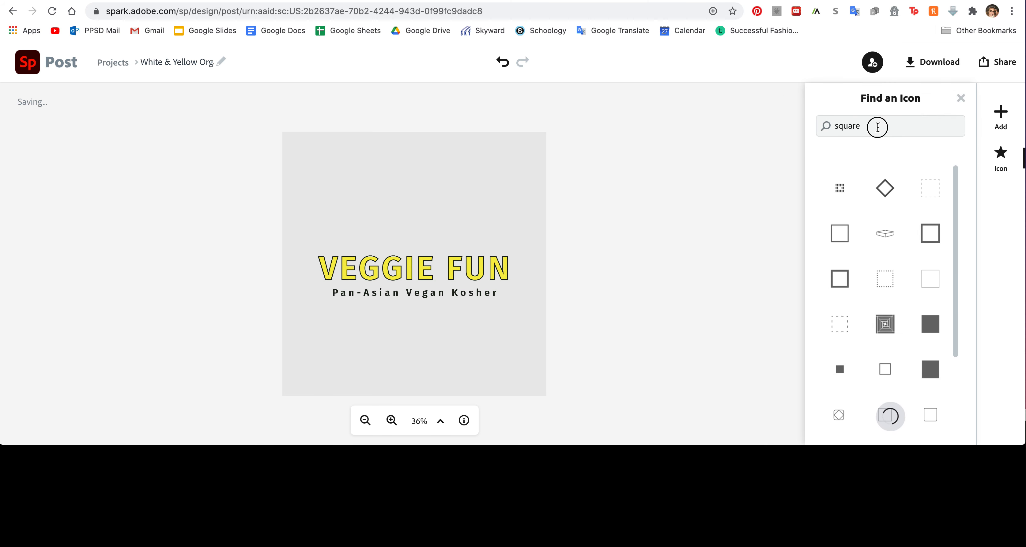
pyautogui.write('veg')
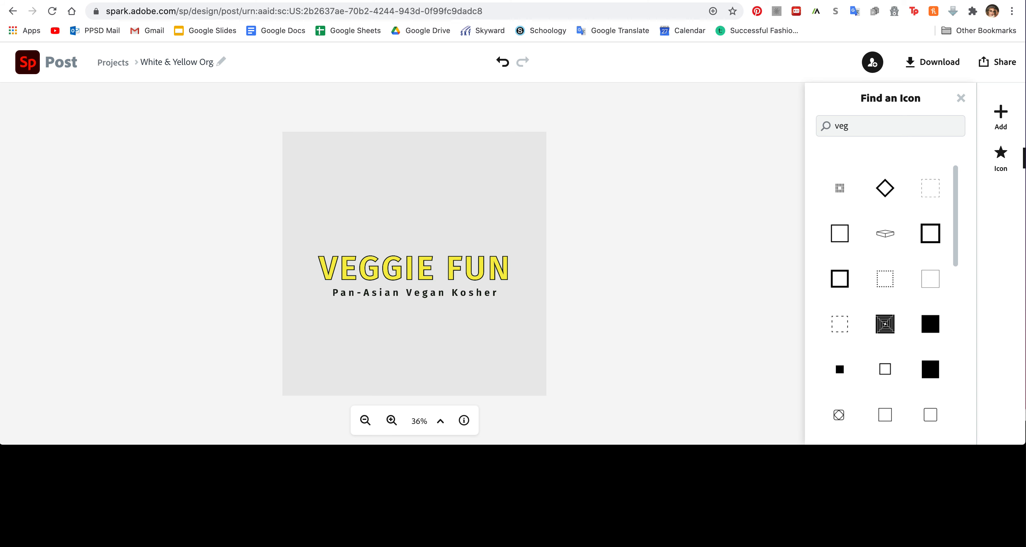
pyautogui.write('giable')
pyautogui.press('Return')
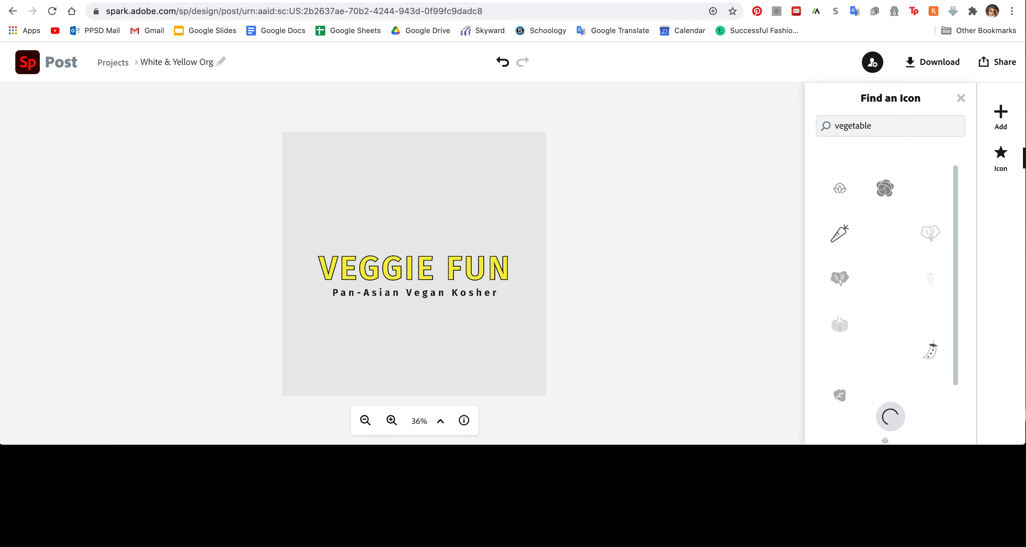
pyautogui.click(840, 194)
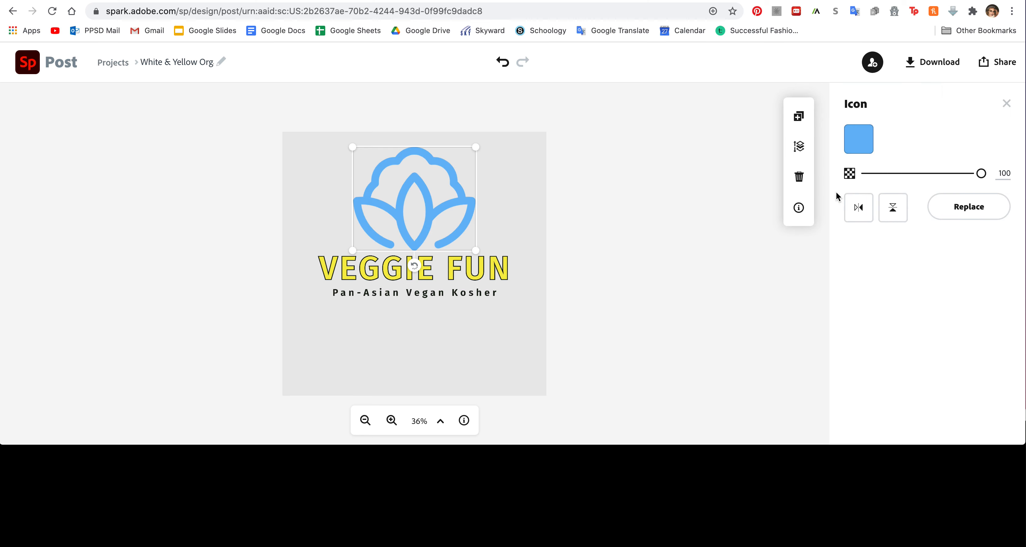
# - Add the thin outlined diagonal carrot from the vegetable icons to the design
pyautogui.click(1007, 103)
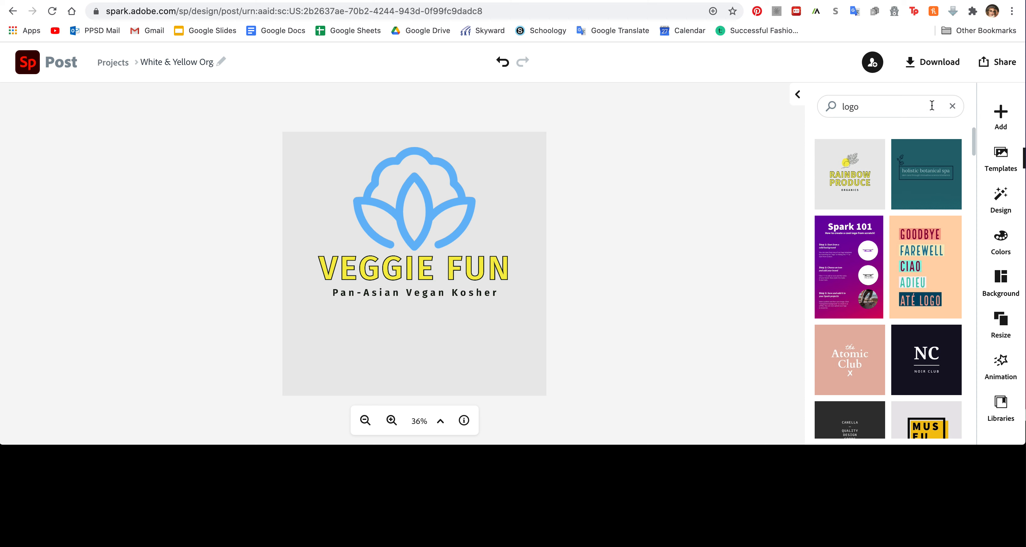
pyautogui.click(1001, 116)
pyautogui.click(912, 111)
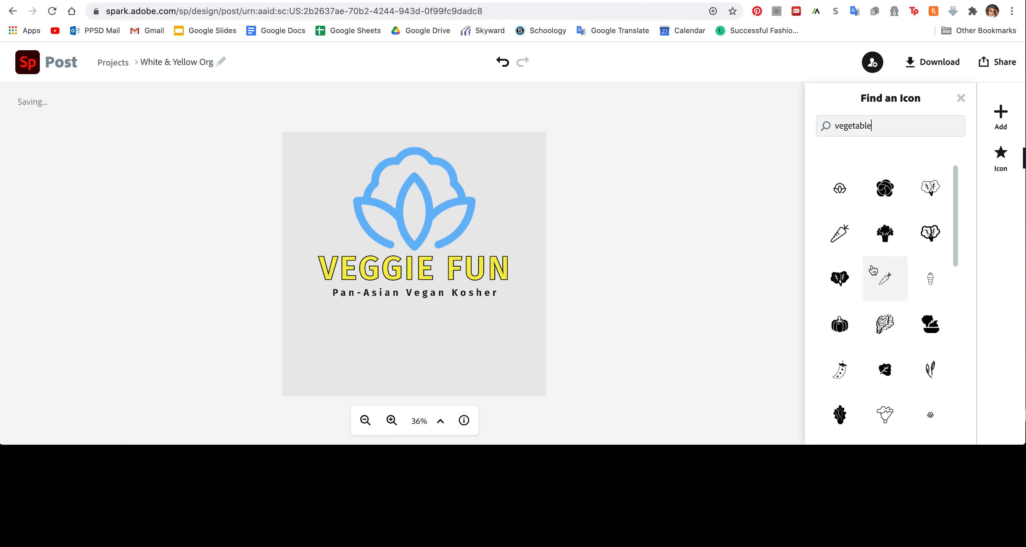
pyautogui.click(881, 282)
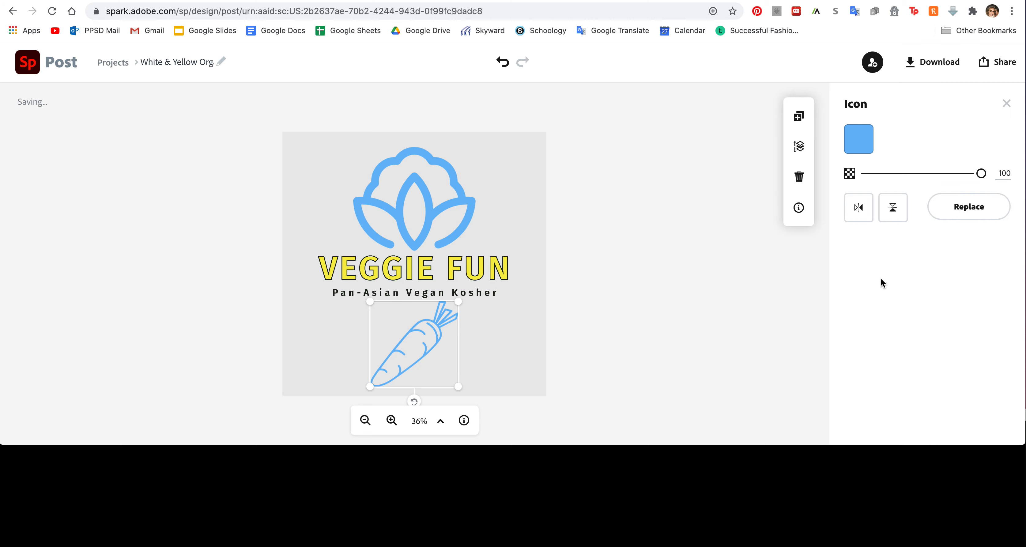
# - Add the outlined beet from the vegetable icons and place it at the artboard's right edge beside the heading
pyautogui.click(1005, 103)
pyautogui.click(1004, 113)
pyautogui.click(913, 114)
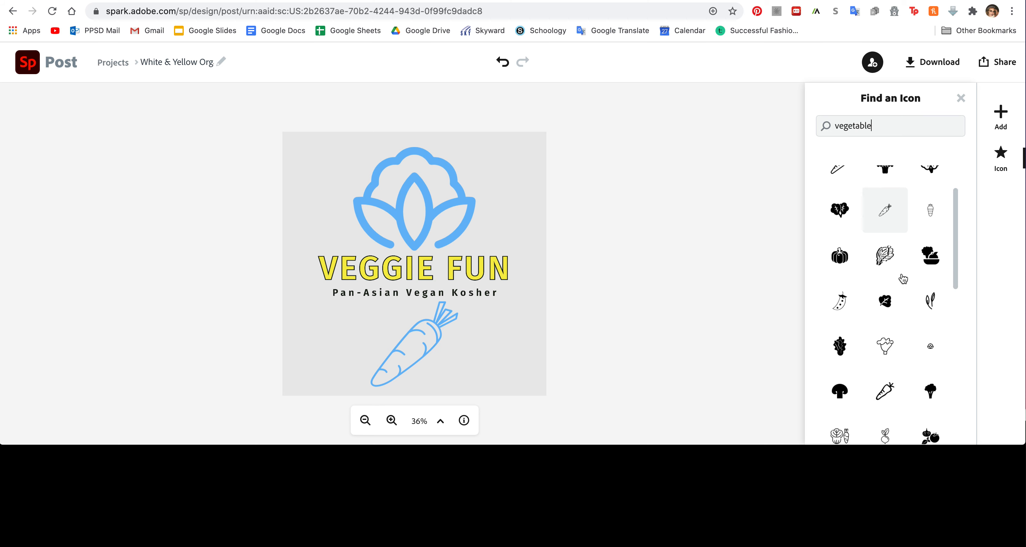
pyautogui.scroll(-5, 902, 280)
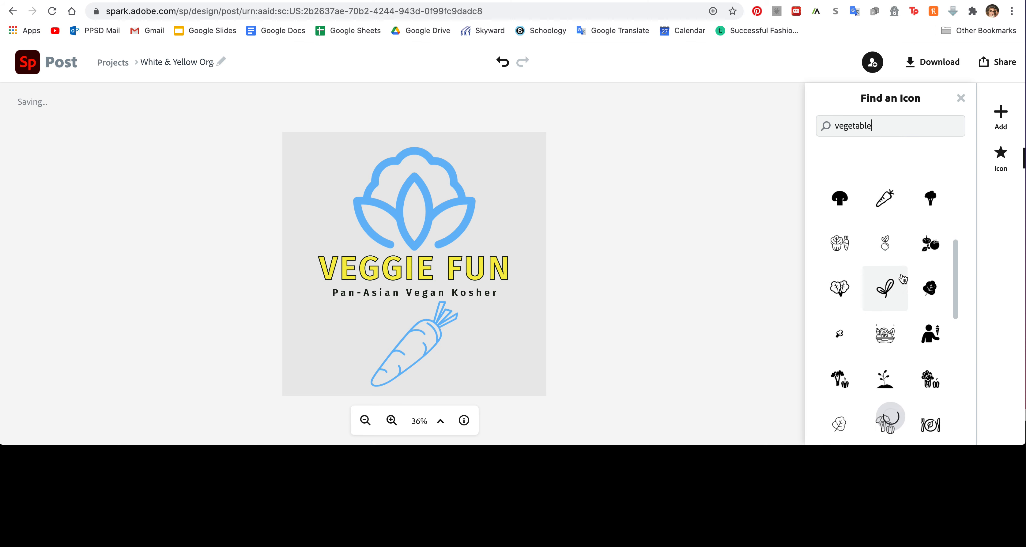
pyautogui.scroll(-4, 902, 279)
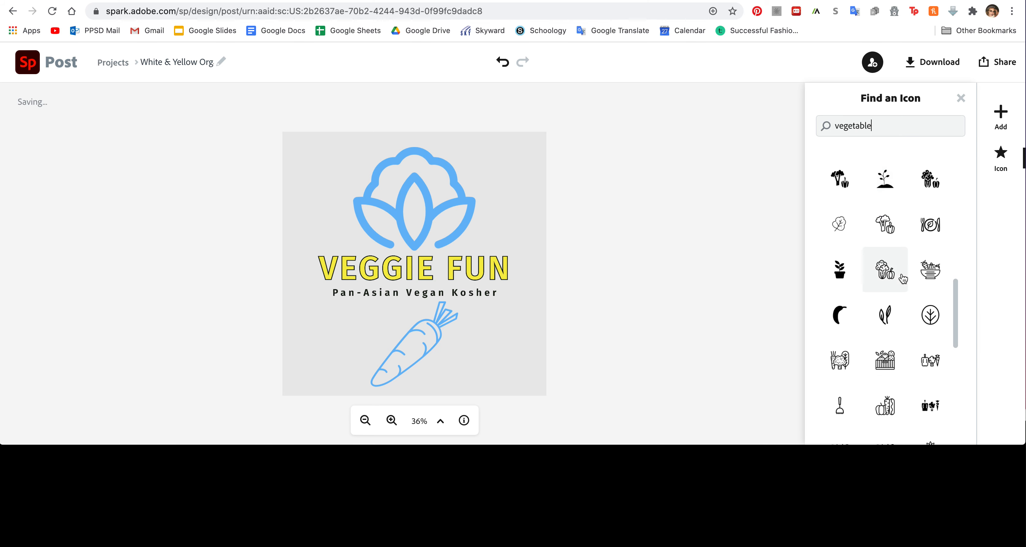
pyautogui.scroll(-4, 903, 280)
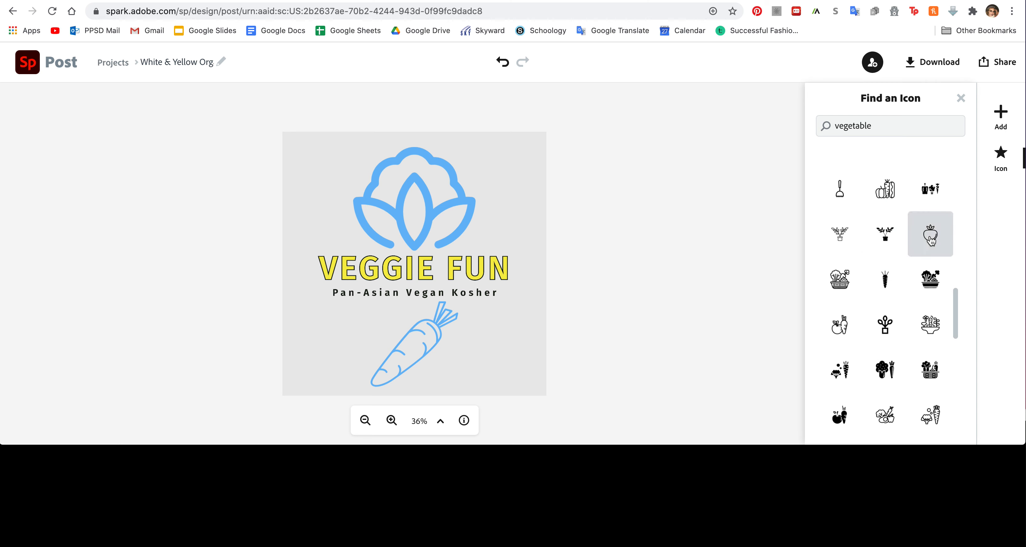
pyautogui.click(929, 236)
pyautogui.moveTo(429, 183); pyautogui.dragTo(579, 259)
# - Shrink the cauliflower icon to about half its size and place it directly above the left half of the VEGGIE FUN heading
pyautogui.click(471, 218)
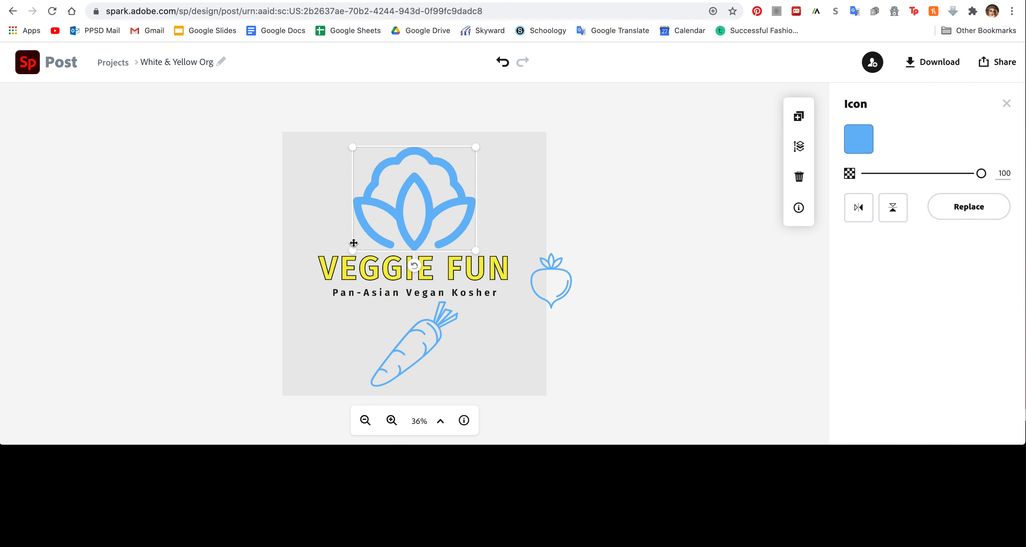
pyautogui.click(345, 267)
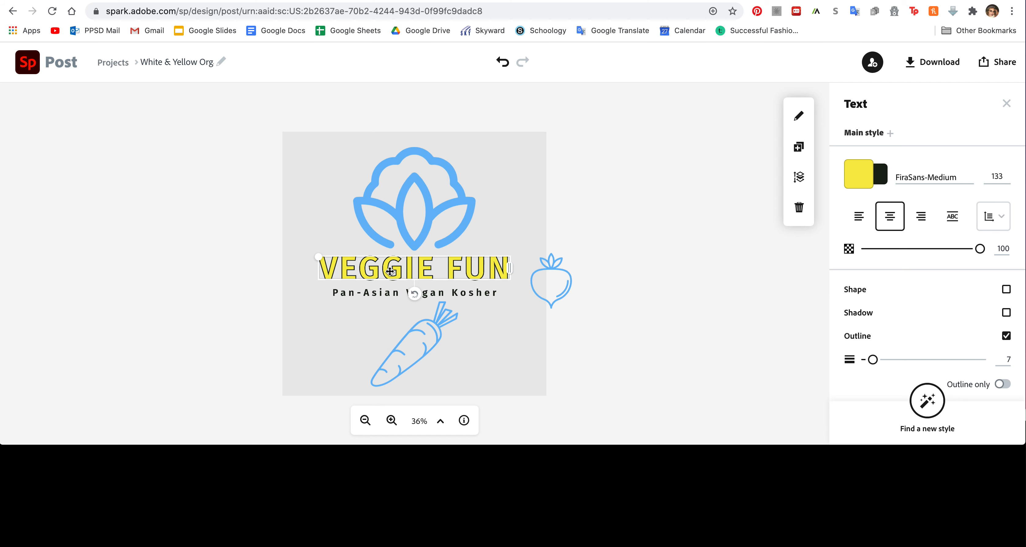
pyautogui.click(400, 216)
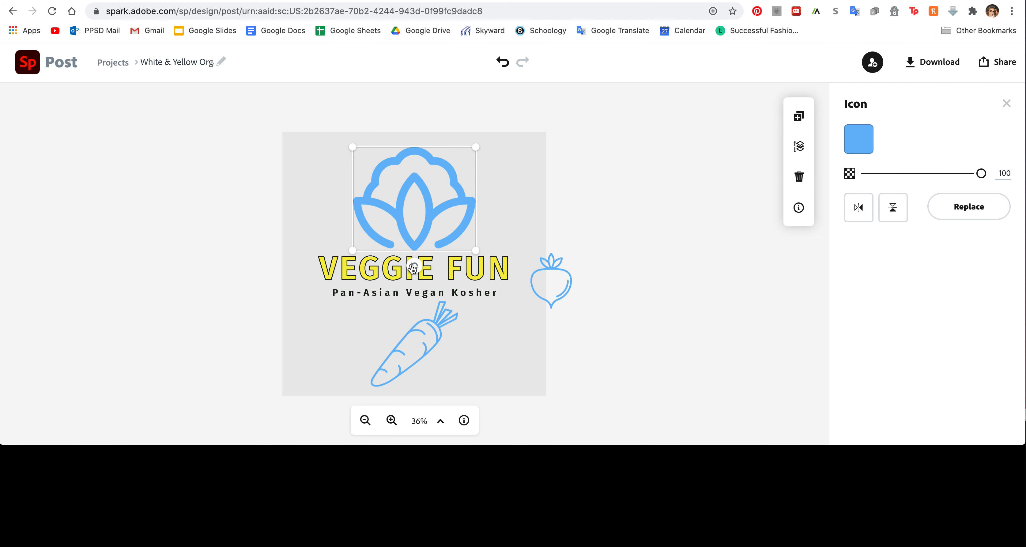
pyautogui.moveTo(476, 147); pyautogui.dragTo(363, 214)
pyautogui.moveTo(541, 248); pyautogui.dragTo(443, 208)
pyautogui.click(580, 273)
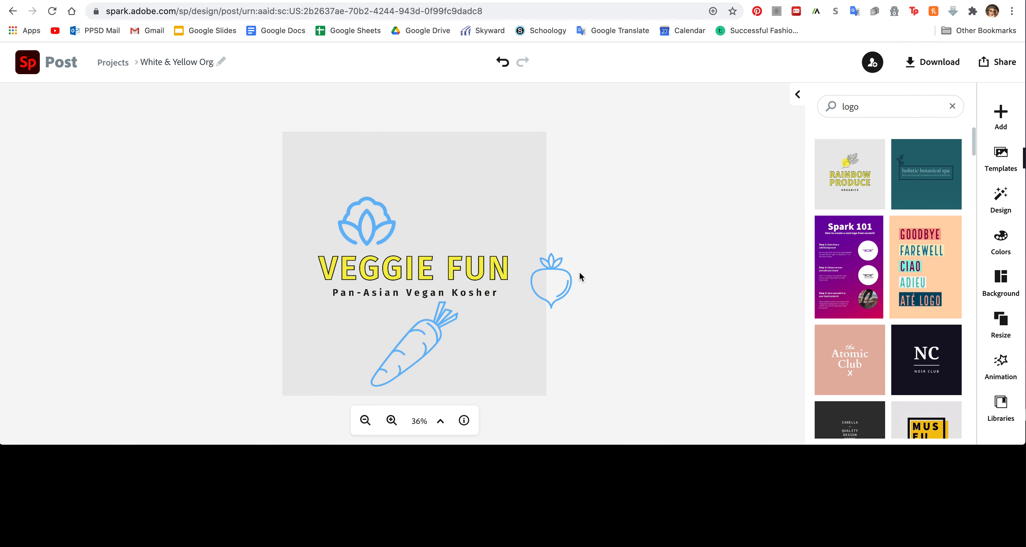
# - Shrink the beet icon slightly and move it to the top centre of the artboard
pyautogui.moveTo(556, 271); pyautogui.dragTo(490, 190)
pyautogui.click(594, 255)
pyautogui.click(551, 264)
pyautogui.moveTo(533, 252); pyautogui.dragTo(416, 170)
# - Shrink the carrot icon, rotate it to lie horizontally with its leaves to the right, and move it to the artboard's upper right corner
pyautogui.click(431, 325)
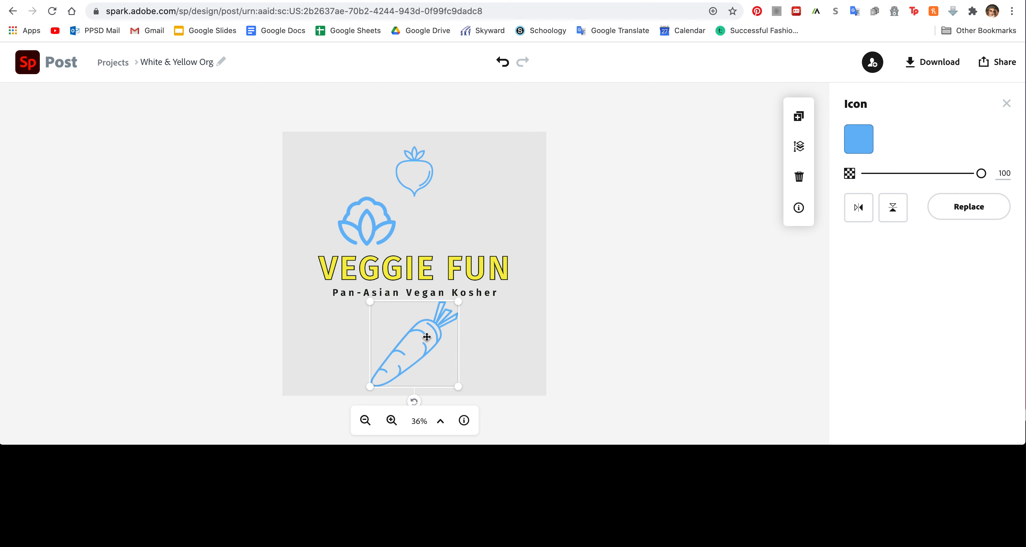
pyautogui.moveTo(370, 303); pyautogui.dragTo(392, 322)
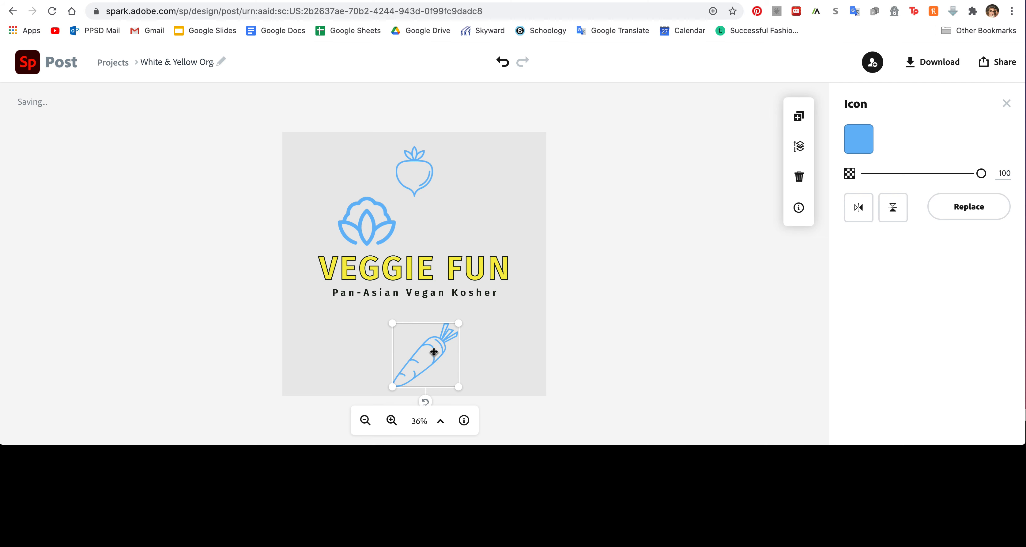
pyautogui.click(426, 364)
pyautogui.moveTo(427, 340); pyautogui.dragTo(430, 327)
pyautogui.moveTo(430, 388); pyautogui.dragTo(391, 386)
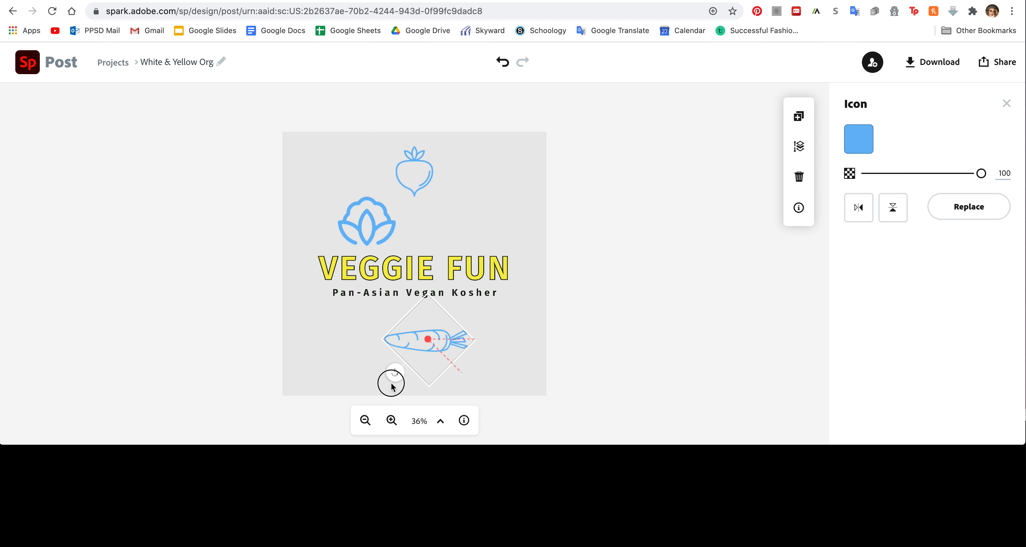
pyautogui.moveTo(392, 386); pyautogui.dragTo(498, 172)
# - Recolour the carrot icon with the suggested orange
pyautogui.click(859, 139)
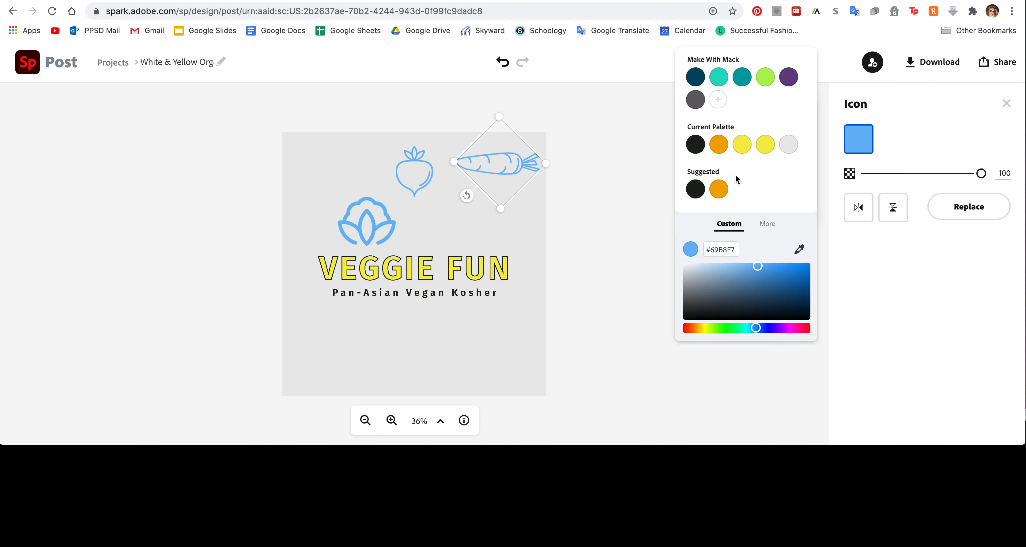
pyautogui.click(718, 189)
pyautogui.click(546, 196)
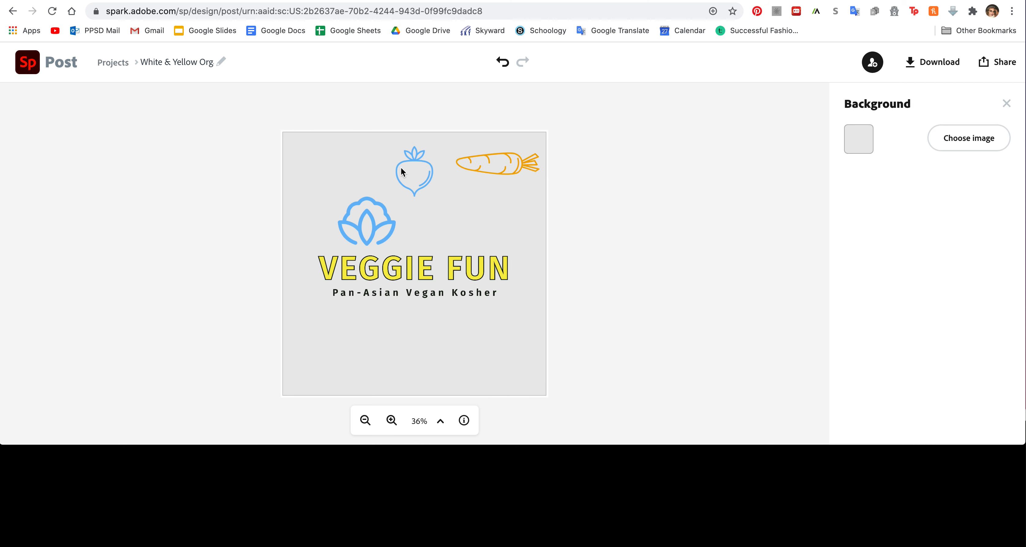
# - Recolour the beet icon with the brand purple #6A4186
pyautogui.click(412, 159)
pyautogui.click(859, 139)
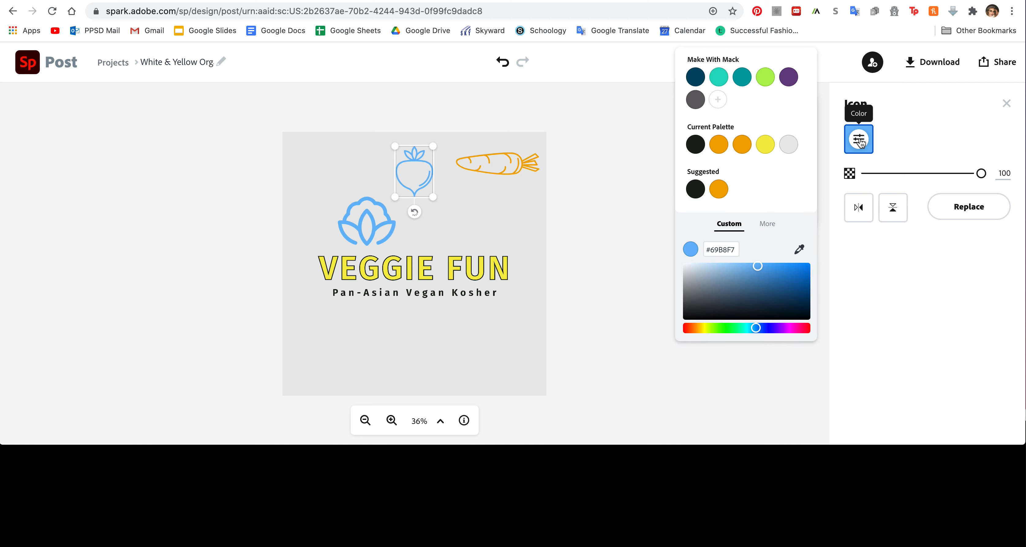
pyautogui.click(788, 77)
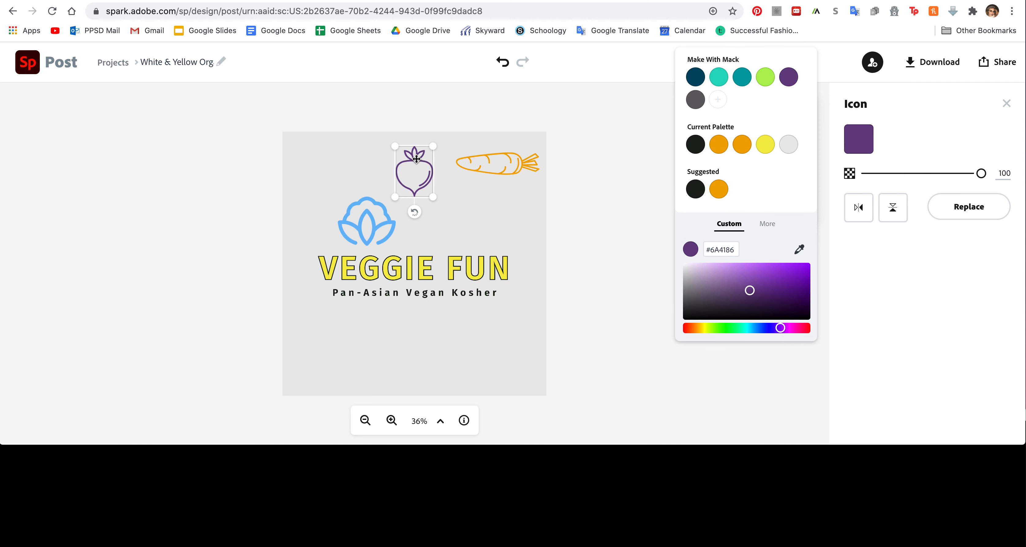
# - Recolour the cauliflower icon with a custom dark green, about #299425
pyautogui.click(354, 204)
pyautogui.click(857, 138)
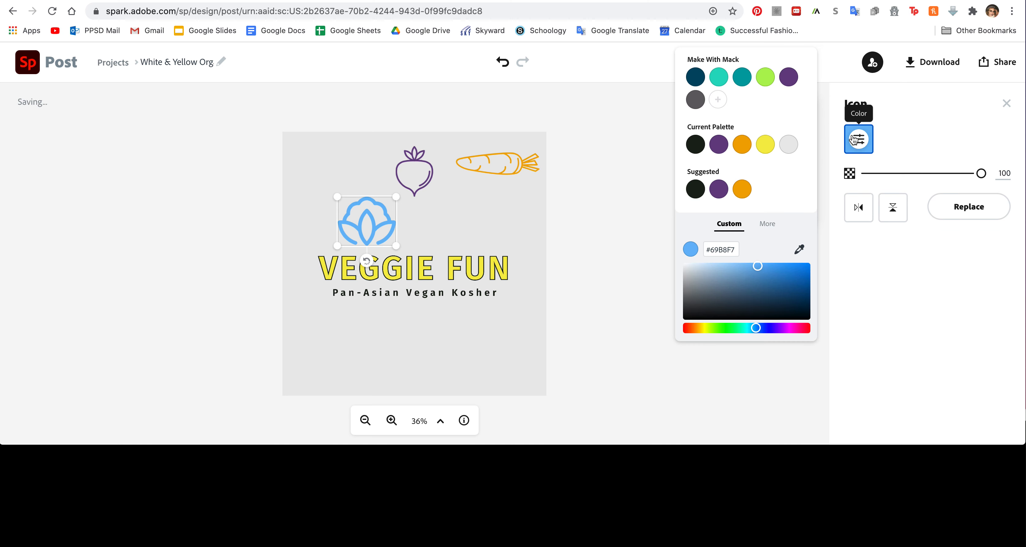
pyautogui.click(724, 328)
pyautogui.click(774, 276)
pyautogui.moveTo(778, 280); pyautogui.dragTo(774, 286)
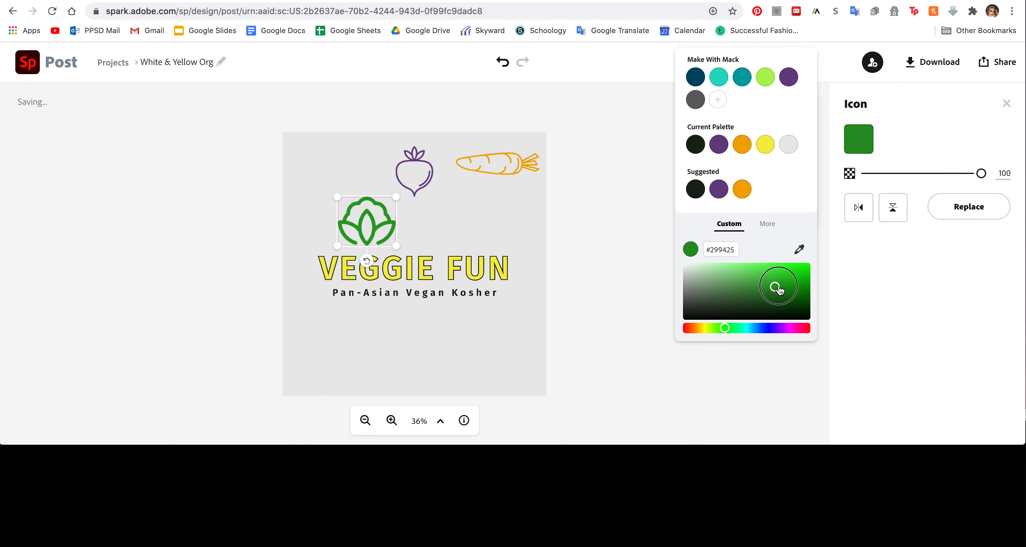
pyautogui.click(575, 245)
# - Centre the cauliflower icon above the heading and move the beet and carrot icons outside the artboard's upper right area
pyautogui.moveTo(386, 226); pyautogui.dragTo(434, 226)
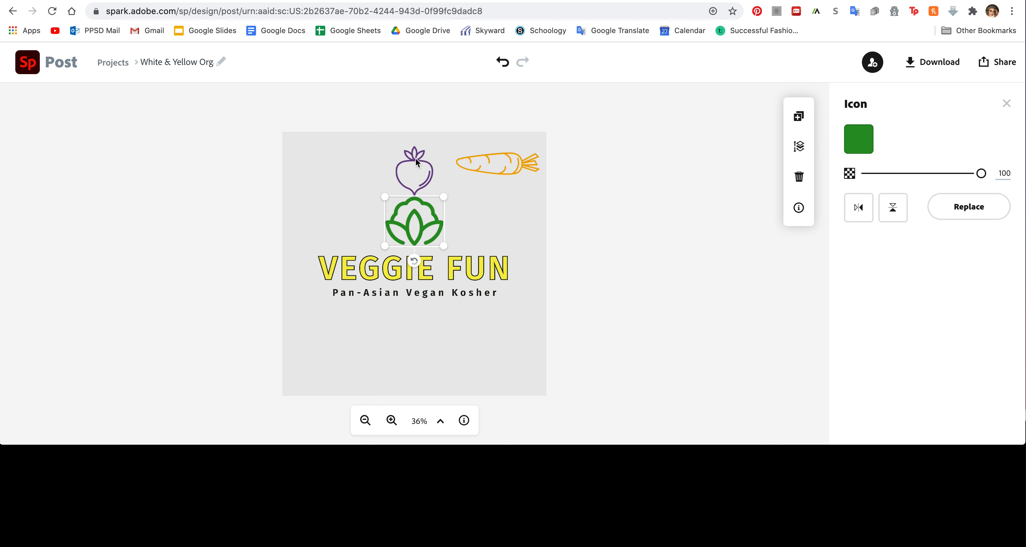
pyautogui.moveTo(416, 161); pyautogui.dragTo(551, 113)
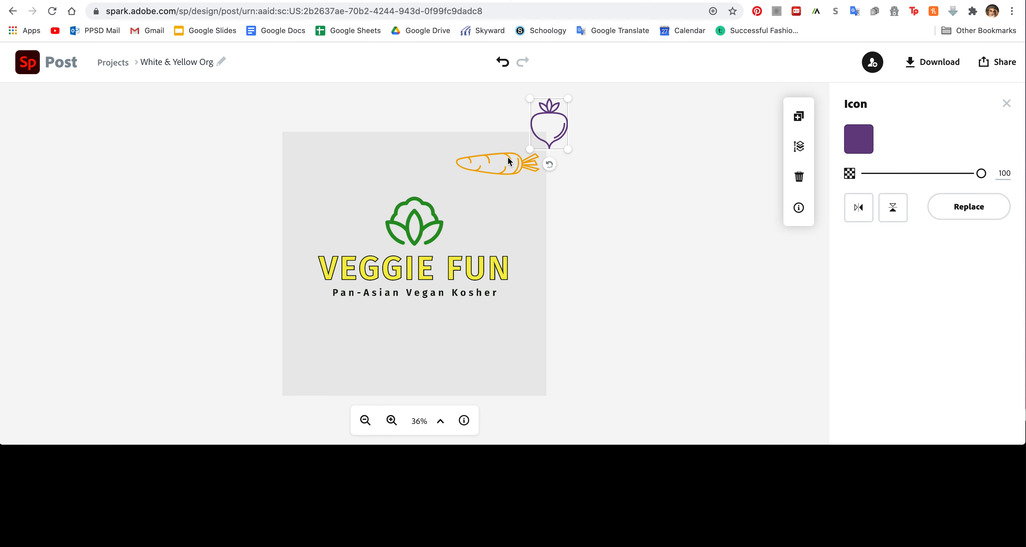
pyautogui.moveTo(506, 154); pyautogui.dragTo(598, 170)
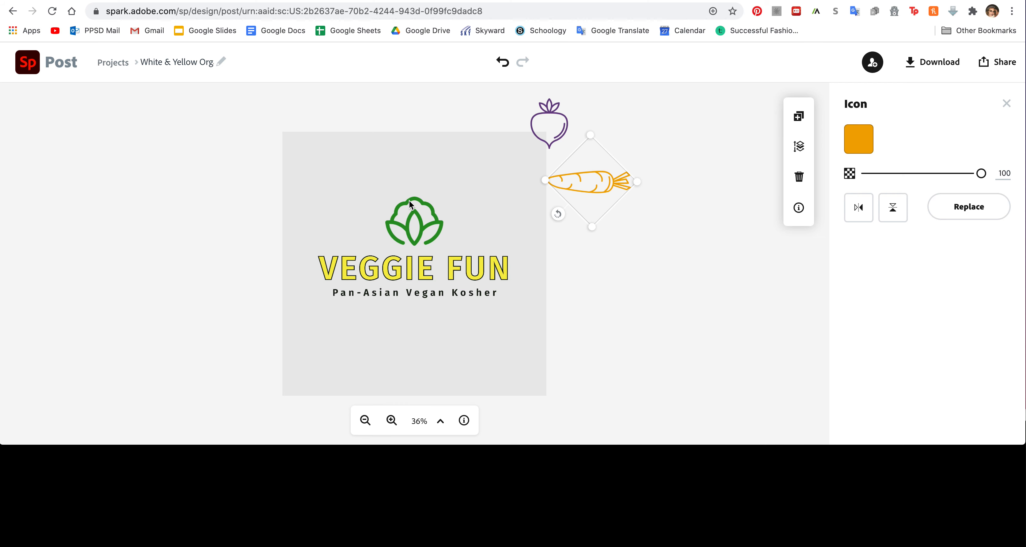
pyautogui.click(403, 226)
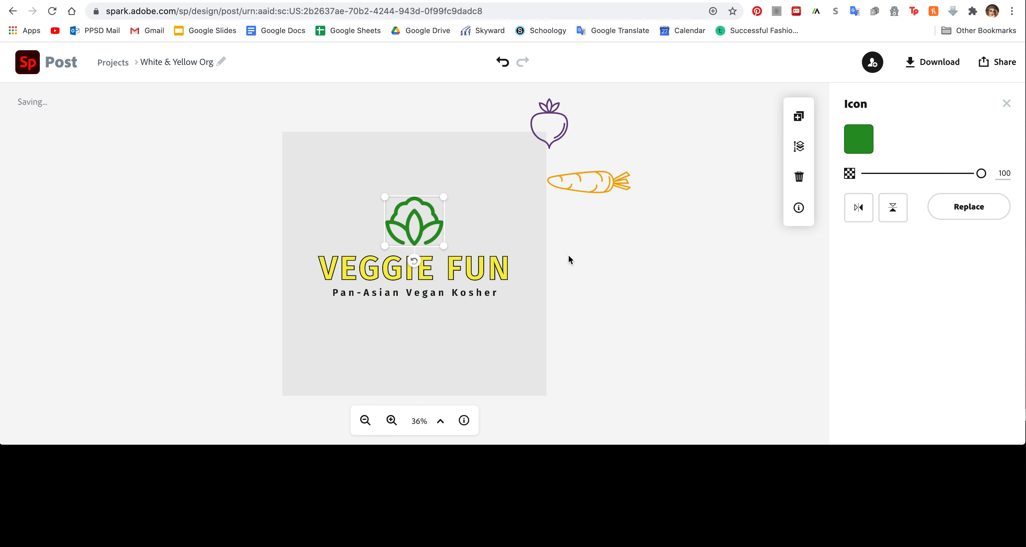
pyautogui.click(568, 260)
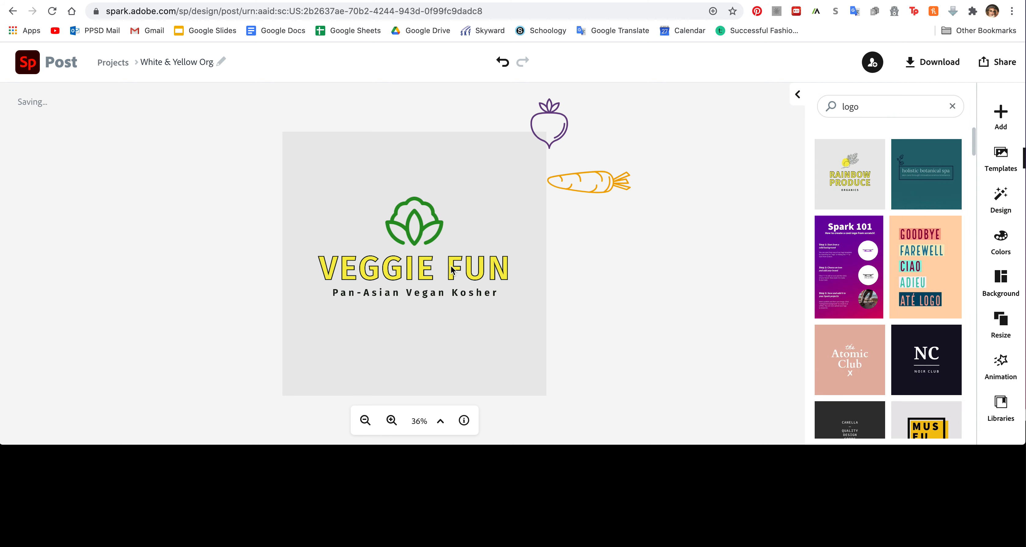
# - Move the cauliflower icon up over the artboard's top edge and place the beet icon beside it, rotated upside down
pyautogui.moveTo(417, 216); pyautogui.dragTo(350, 120)
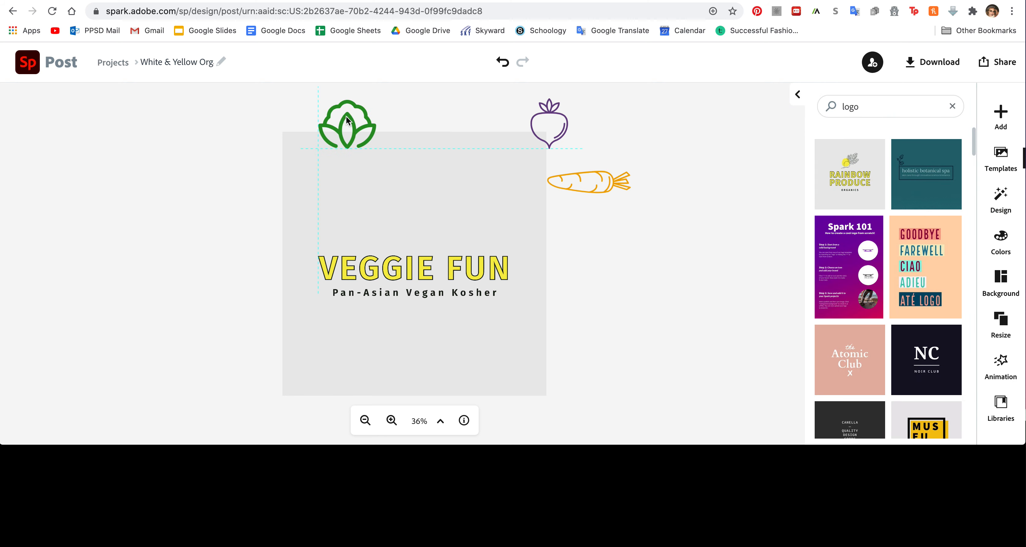
pyautogui.moveTo(509, 122); pyautogui.dragTo(425, 175)
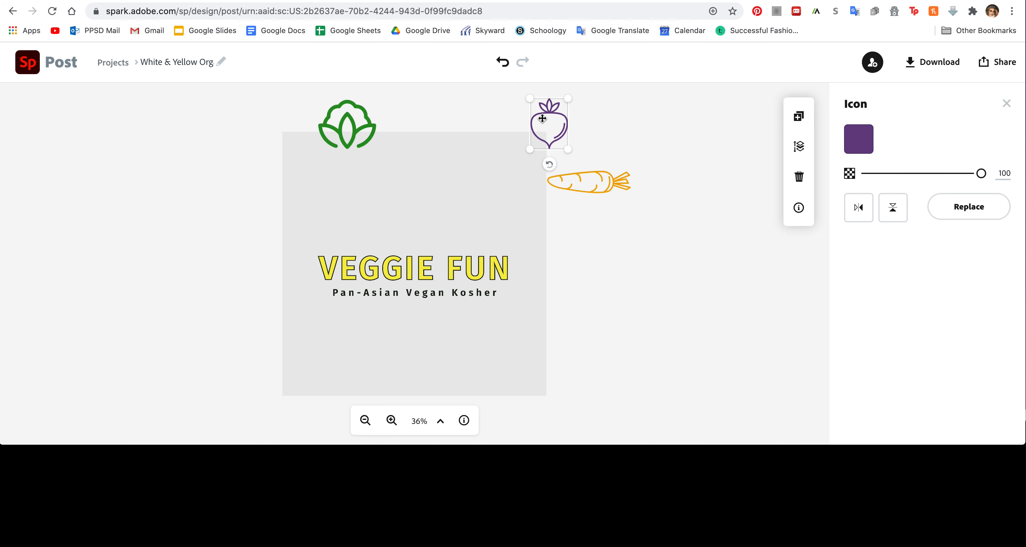
pyautogui.moveTo(523, 124); pyautogui.dragTo(404, 209)
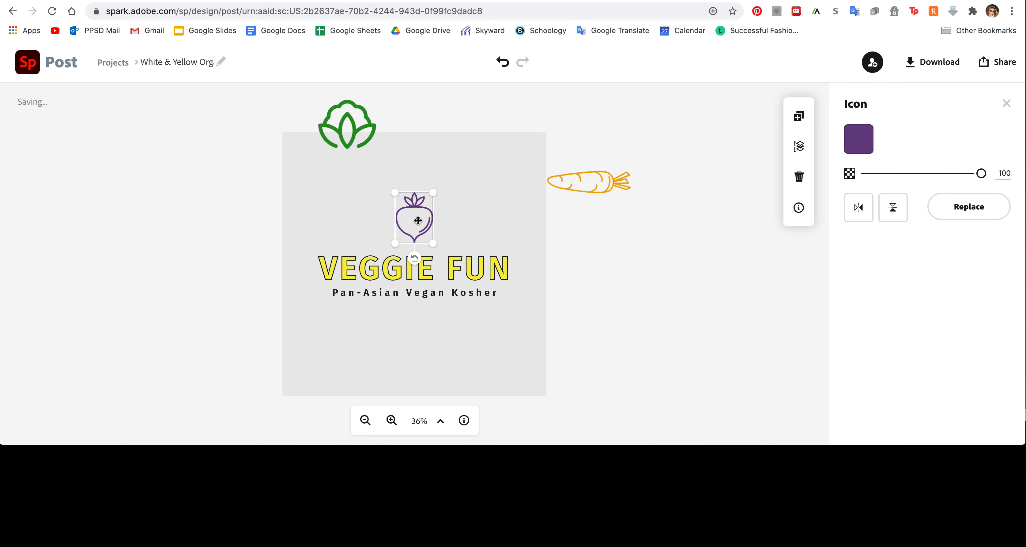
pyautogui.moveTo(414, 259); pyautogui.dragTo(407, 111)
pyautogui.moveTo(412, 211); pyautogui.dragTo(403, 127)
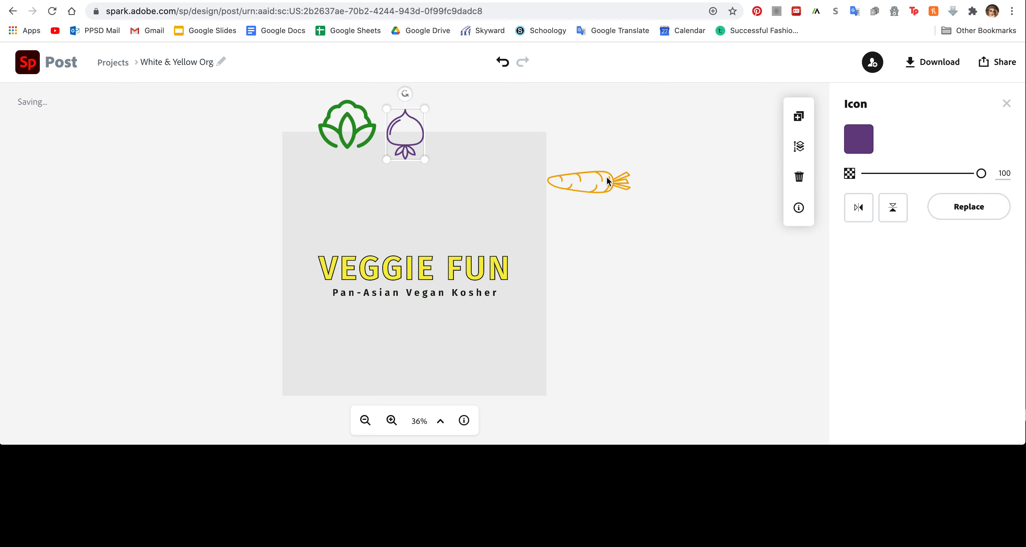
# - Move the orange carrot icon onto the artboard, centred directly above the VEGGIE FUN heading
pyautogui.click(564, 179)
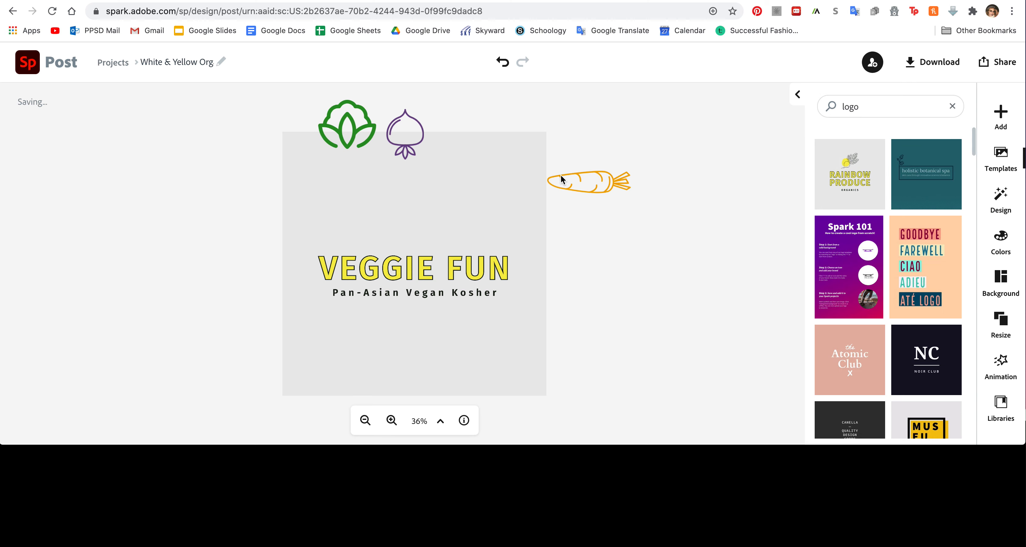
pyautogui.click(518, 176)
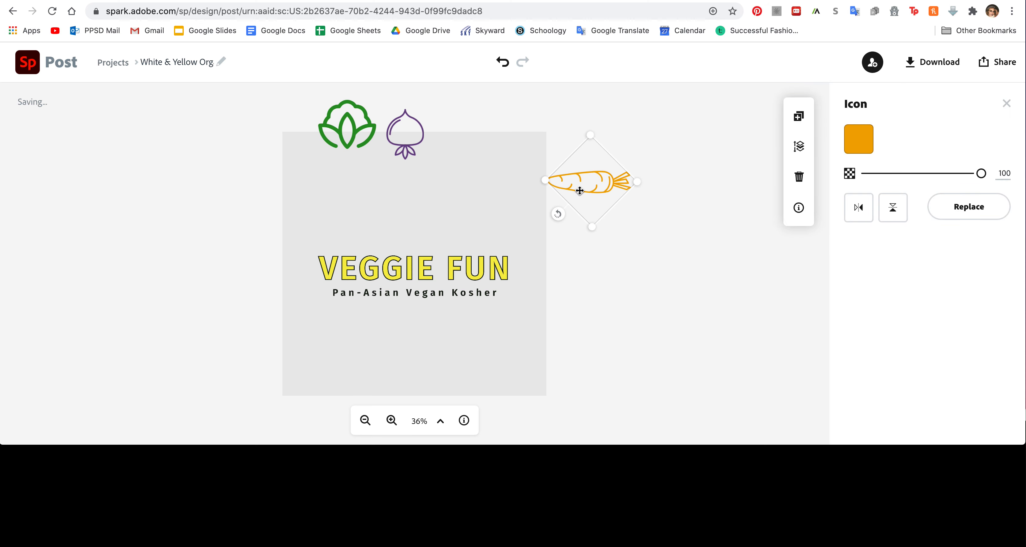
pyautogui.moveTo(577, 189); pyautogui.dragTo(404, 239)
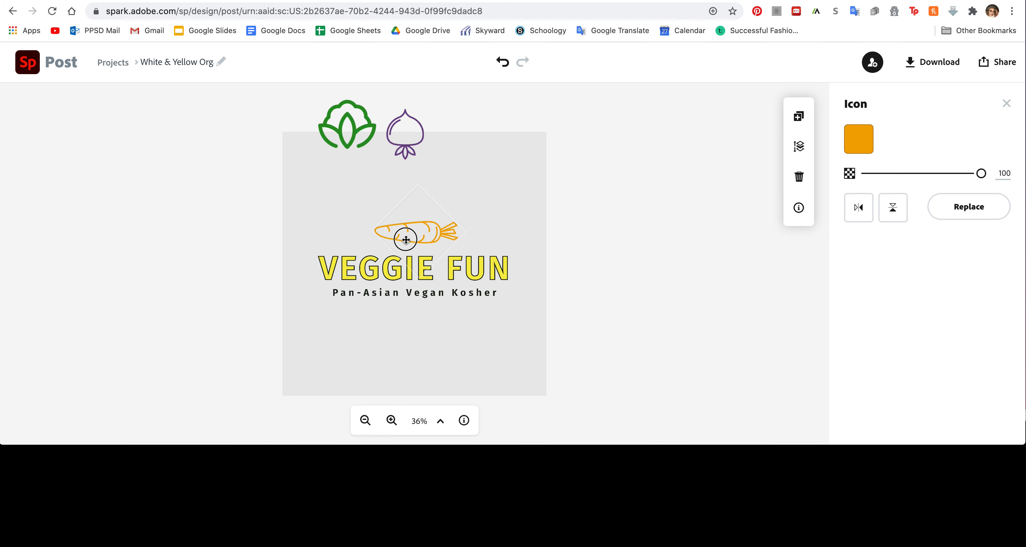
pyautogui.moveTo(403, 240); pyautogui.dragTo(403, 240)
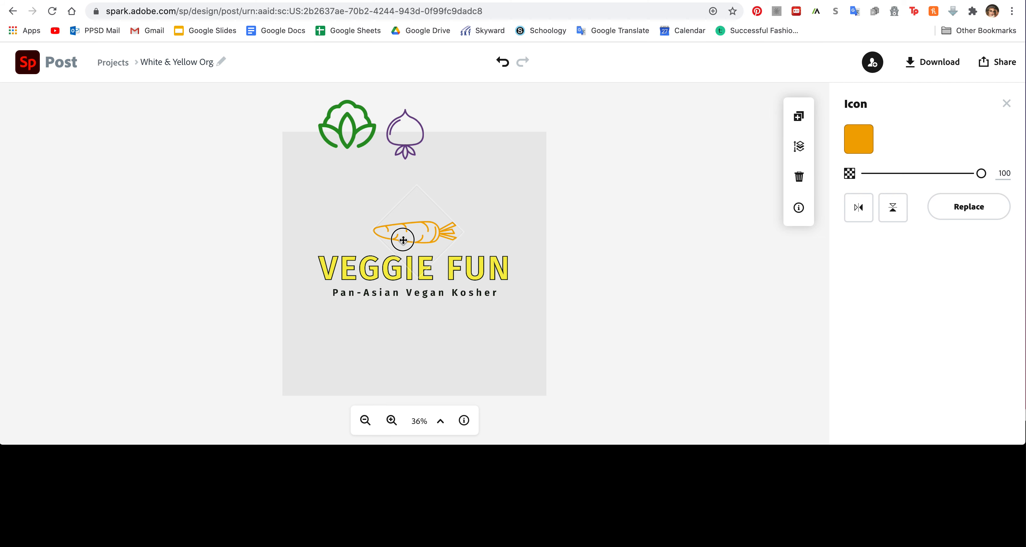
pyautogui.moveTo(403, 240); pyautogui.dragTo(403, 240)
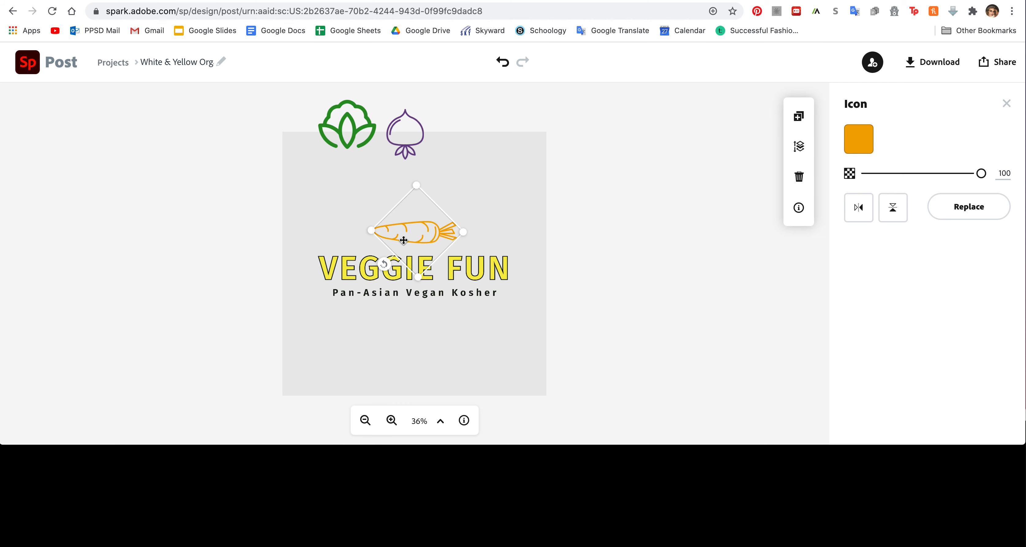
pyautogui.click(515, 172)
pyautogui.moveTo(475, 213); pyautogui.dragTo(435, 218)
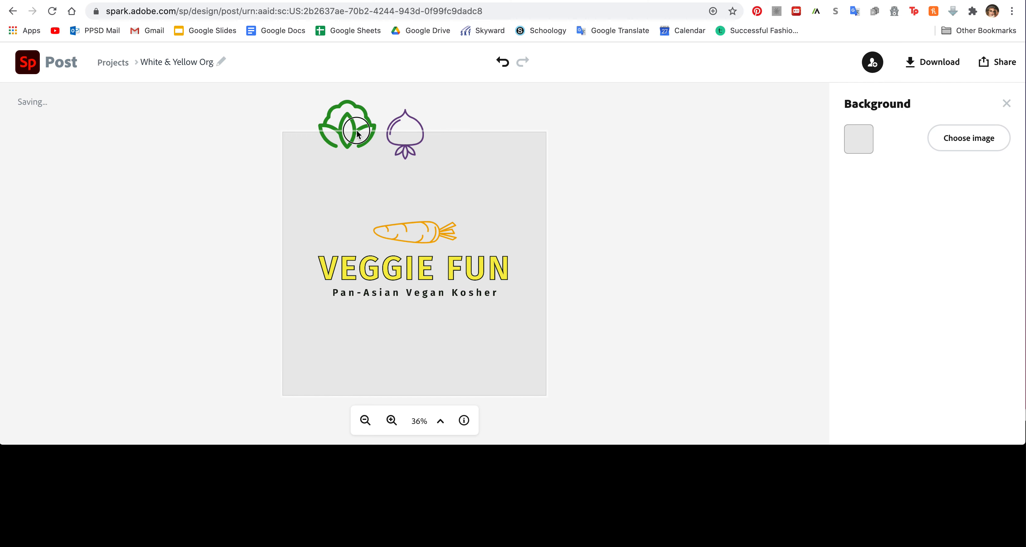
pyautogui.press('Escape')
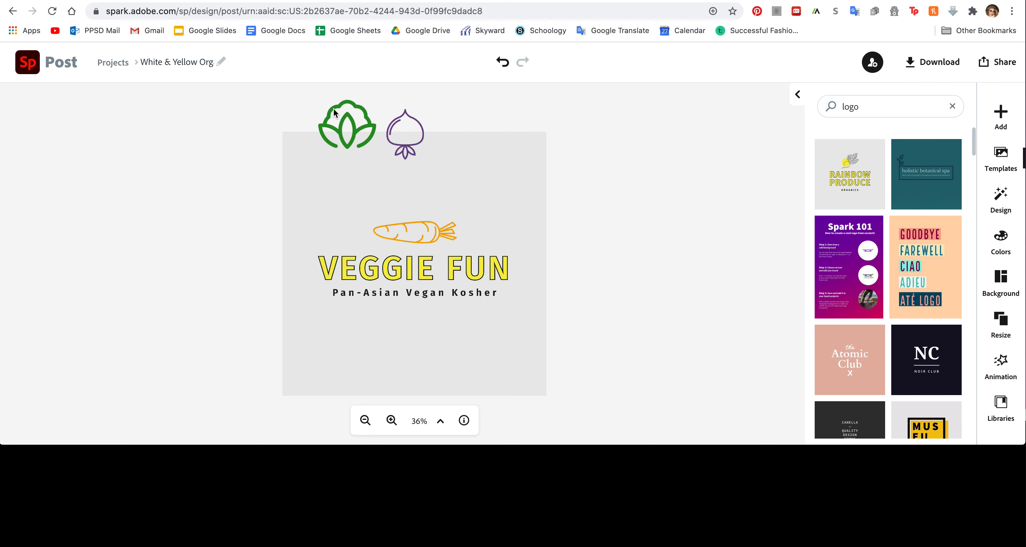
# - Delete the green cauliflower icon and the purple beet icon at the artboard's top edge
pyautogui.click(330, 145)
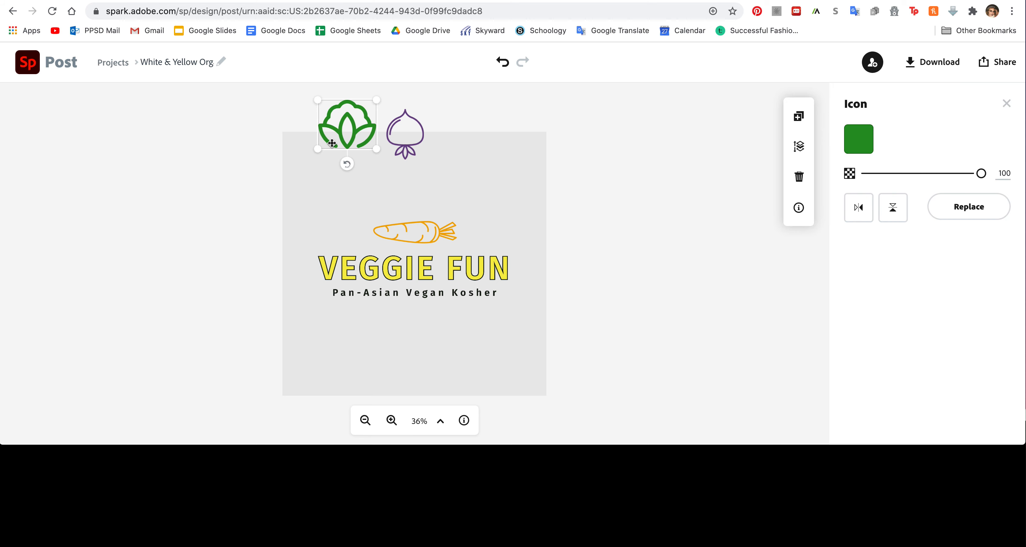
pyautogui.press('Delete')
pyautogui.click(403, 149)
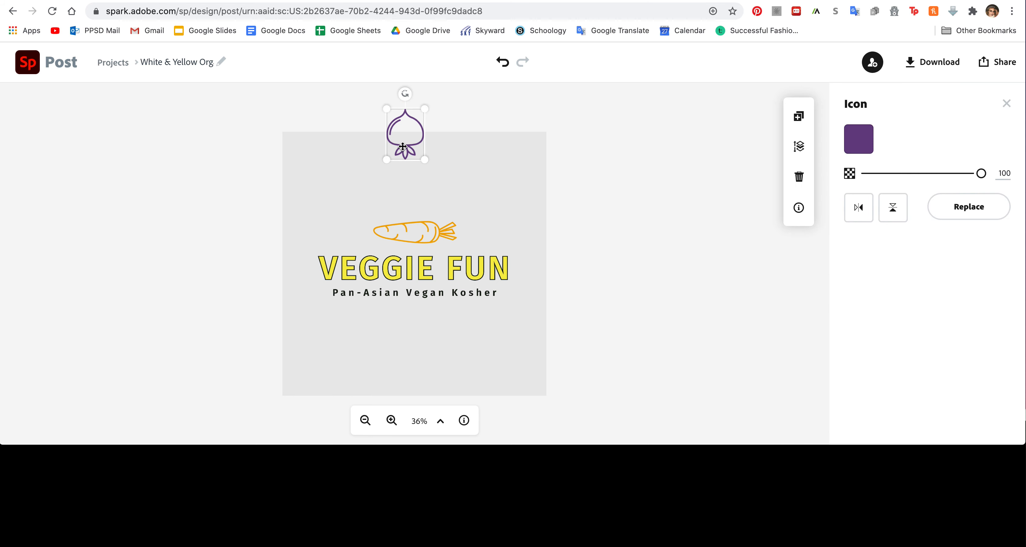
pyautogui.press('Delete')
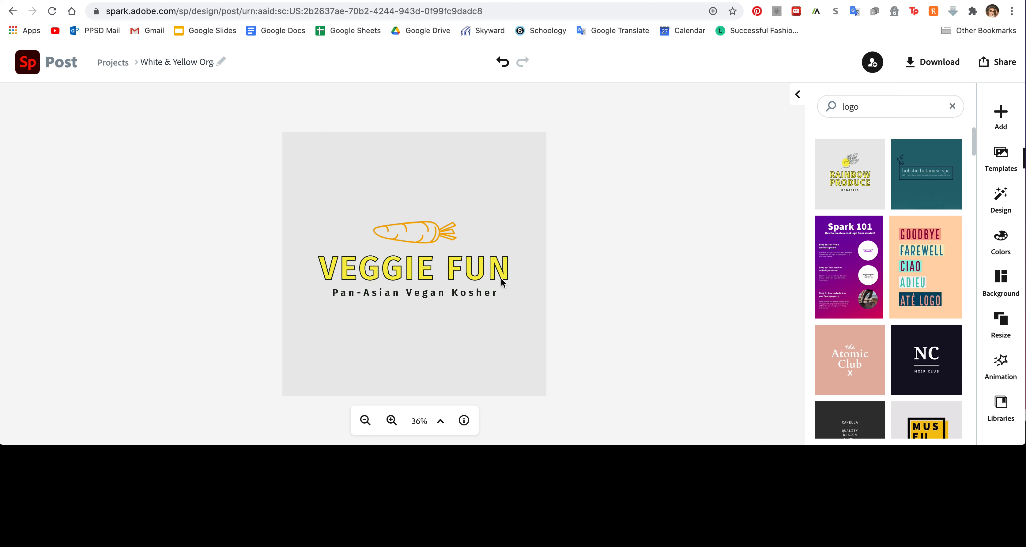
pyautogui.click(466, 276)
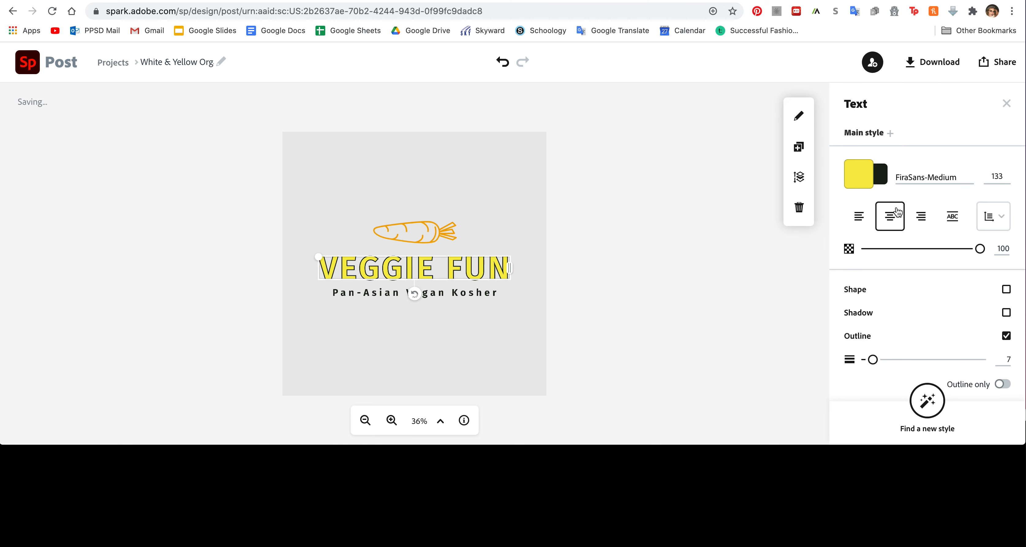
pyautogui.click(952, 180)
pyautogui.scroll(-1, 929, 343)
pyautogui.scroll(-3, 929, 349)
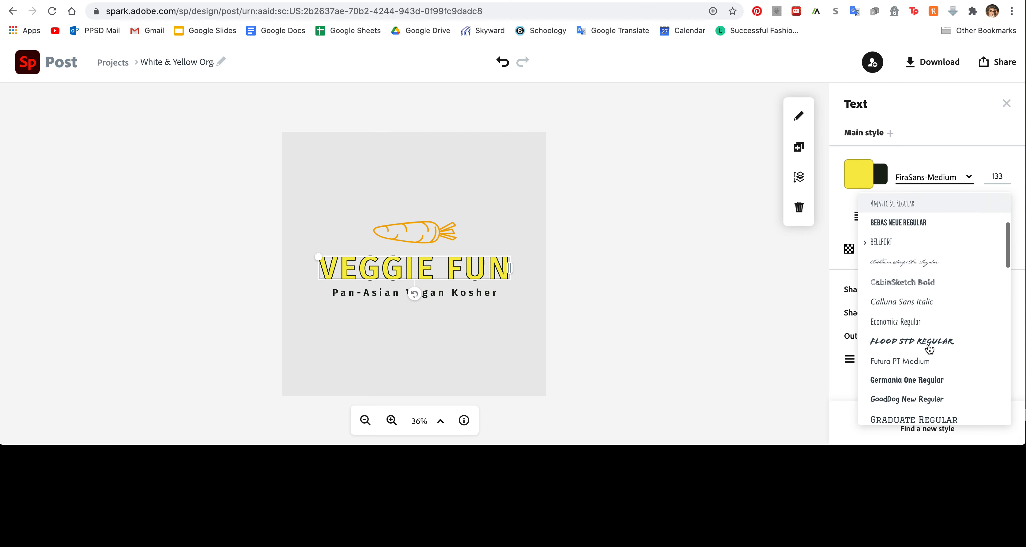
pyautogui.click(795, 358)
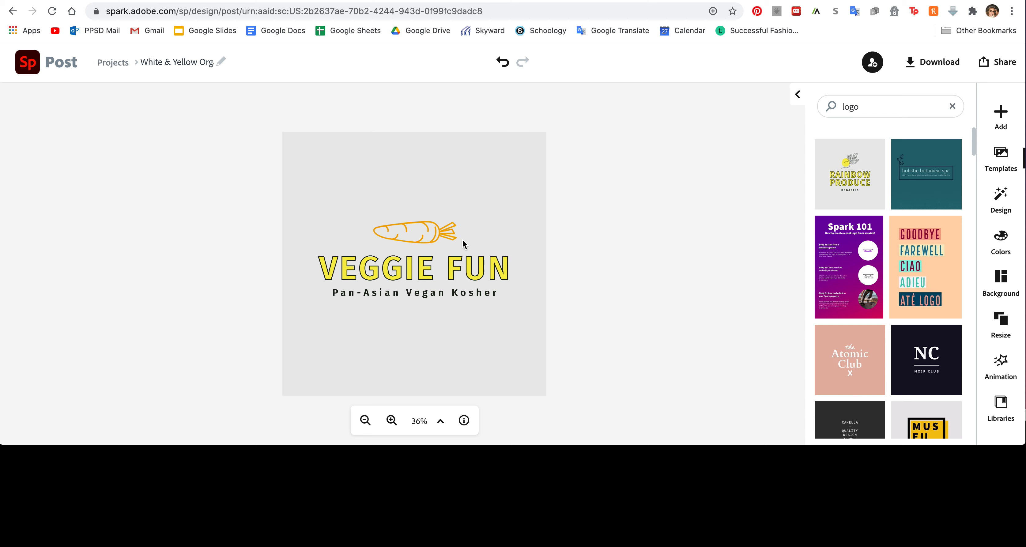
# - Restyle the heading with the suggested orange Wanderlust Shine style and place a duplicate in the artboard's upper left corner
pyautogui.click(454, 268)
pyautogui.click(926, 400)
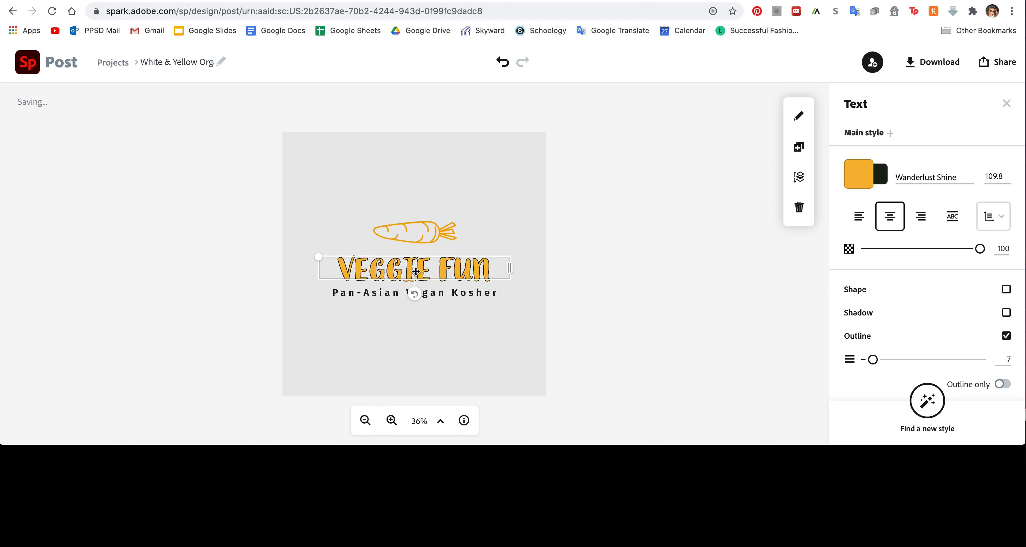
pyautogui.click(798, 147)
pyautogui.moveTo(448, 272); pyautogui.dragTo(385, 153)
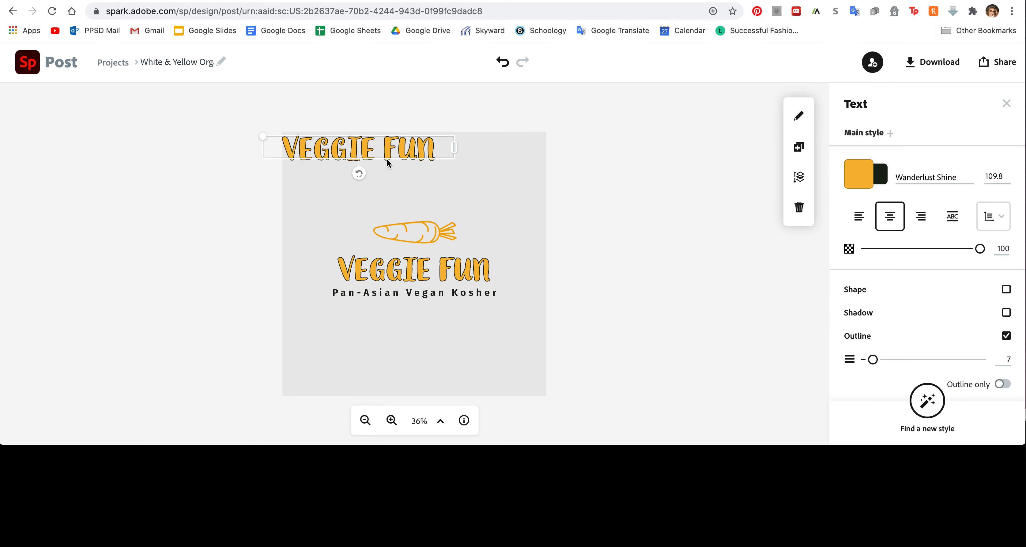
# - Cycle the central heading through suggested styles to orange Bebas Neue with yellow lines, and place a duplicate below the first copy
pyautogui.click(479, 268)
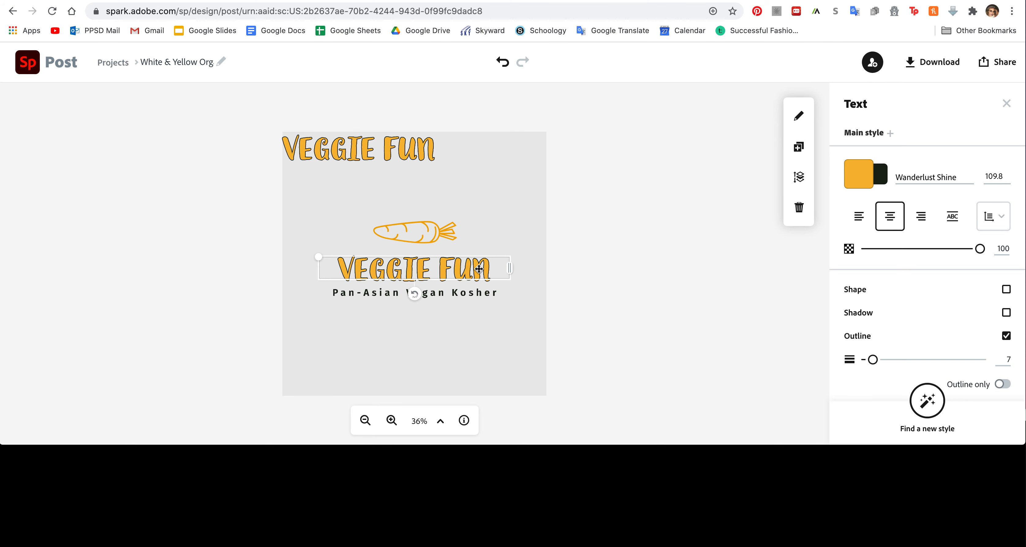
pyautogui.click(925, 403)
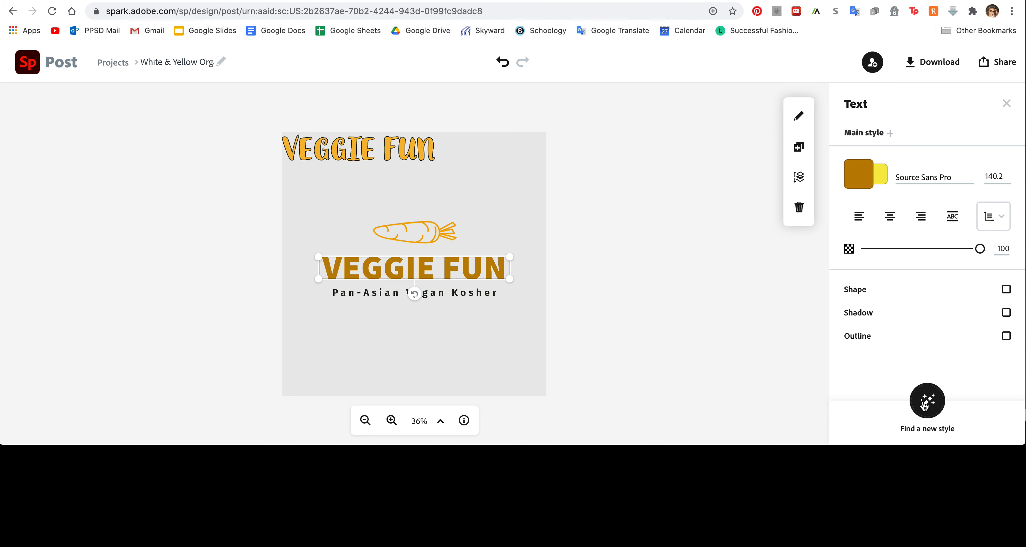
pyautogui.click(924, 403)
pyautogui.click(925, 403)
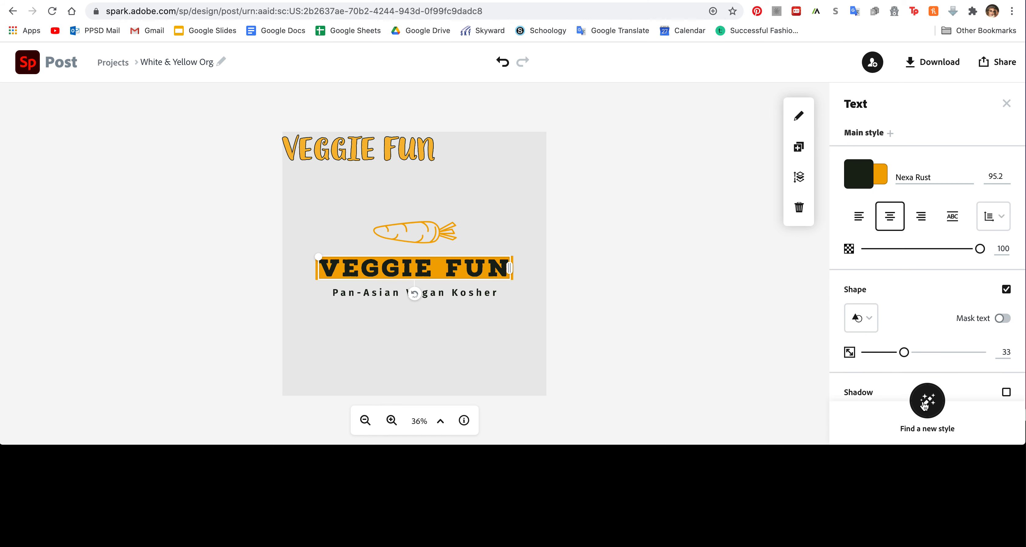
pyautogui.click(925, 402)
pyautogui.click(925, 403)
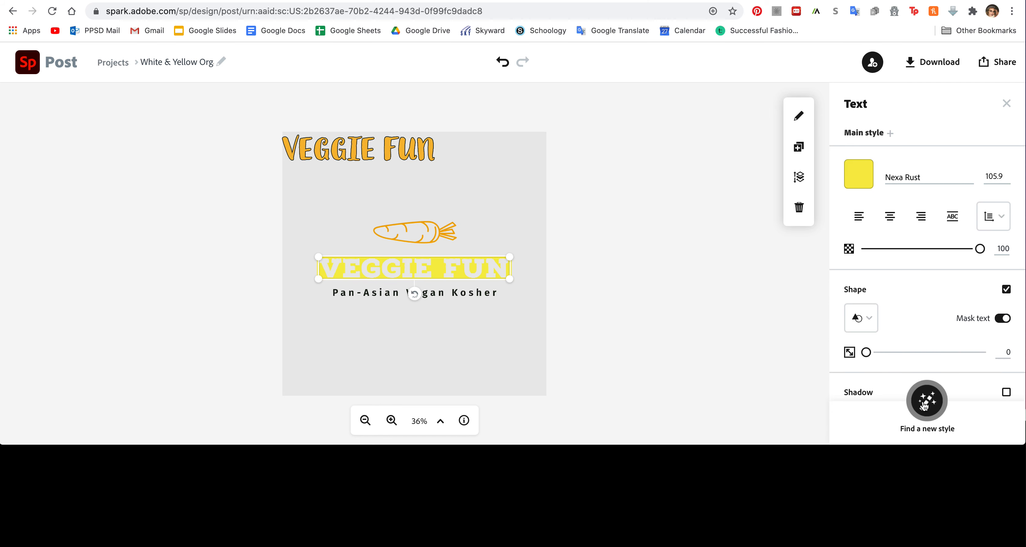
pyautogui.click(925, 402)
pyautogui.click(925, 402)
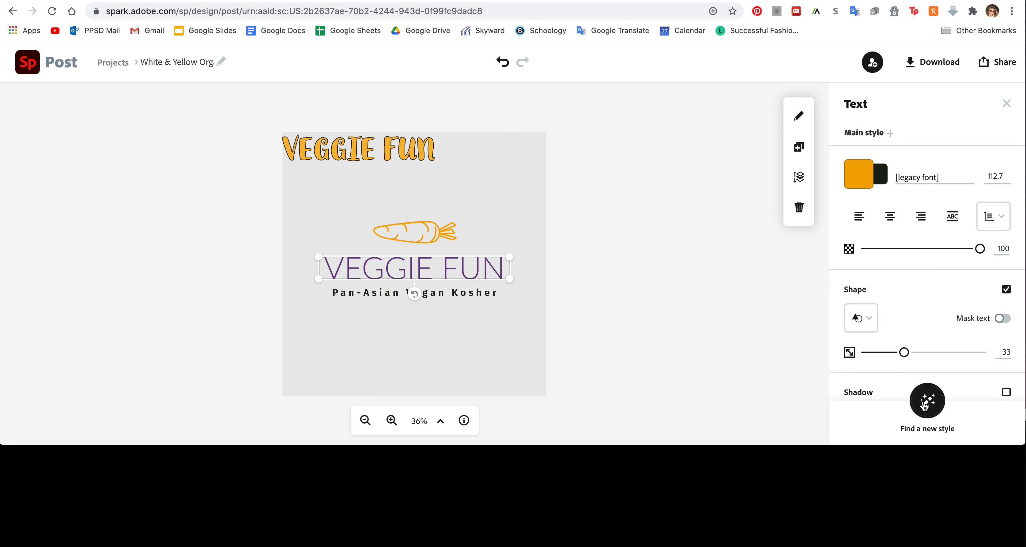
pyautogui.click(924, 403)
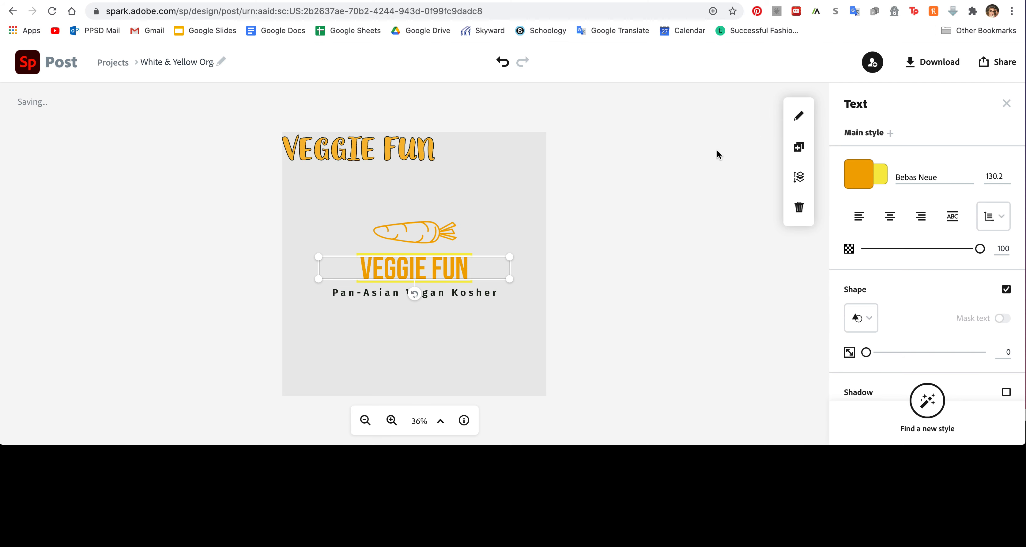
pyautogui.click(804, 141)
pyautogui.moveTo(396, 269); pyautogui.dragTo(309, 179)
# - Cycle the central heading through more suggested styles to brown Harman Sans on a wide dark band at 79 opacity
pyautogui.click(456, 270)
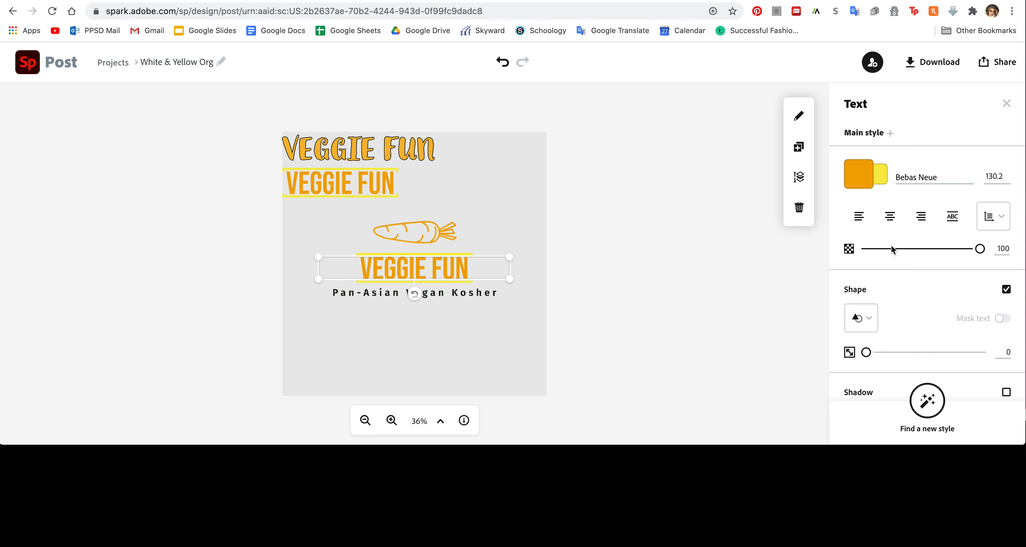
pyautogui.click(927, 403)
pyautogui.click(926, 404)
pyautogui.click(927, 404)
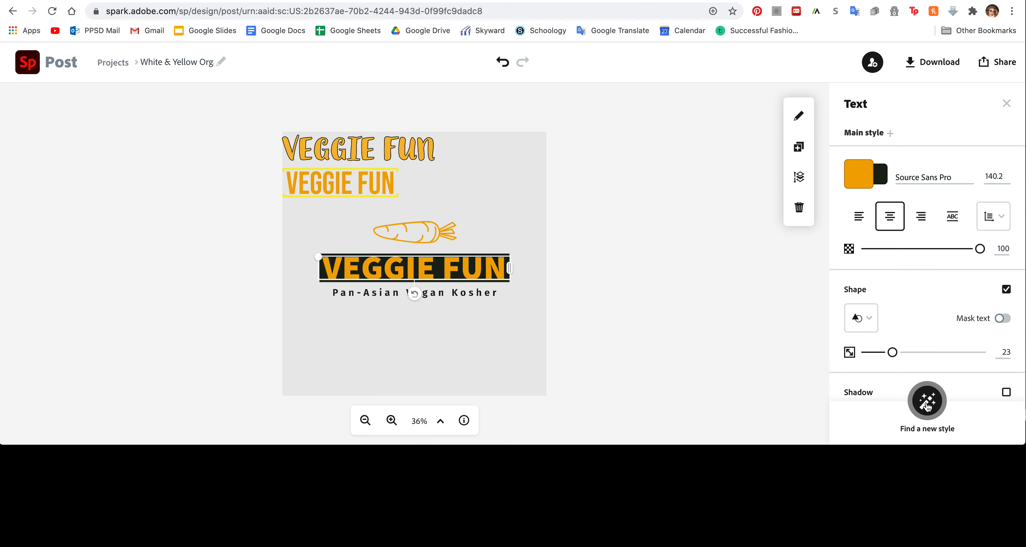
pyautogui.click(927, 405)
pyautogui.click(927, 405)
pyautogui.click(926, 404)
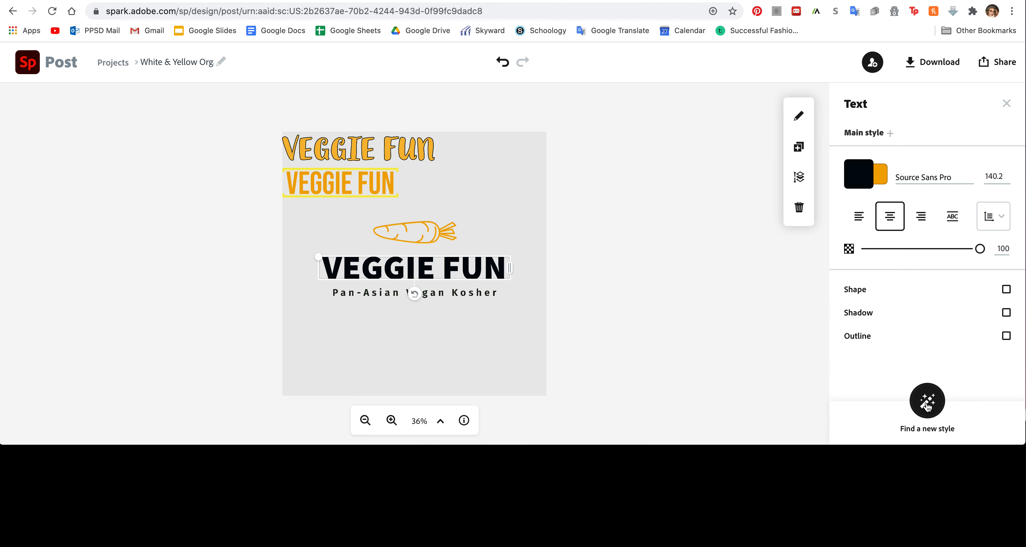
pyautogui.click(927, 404)
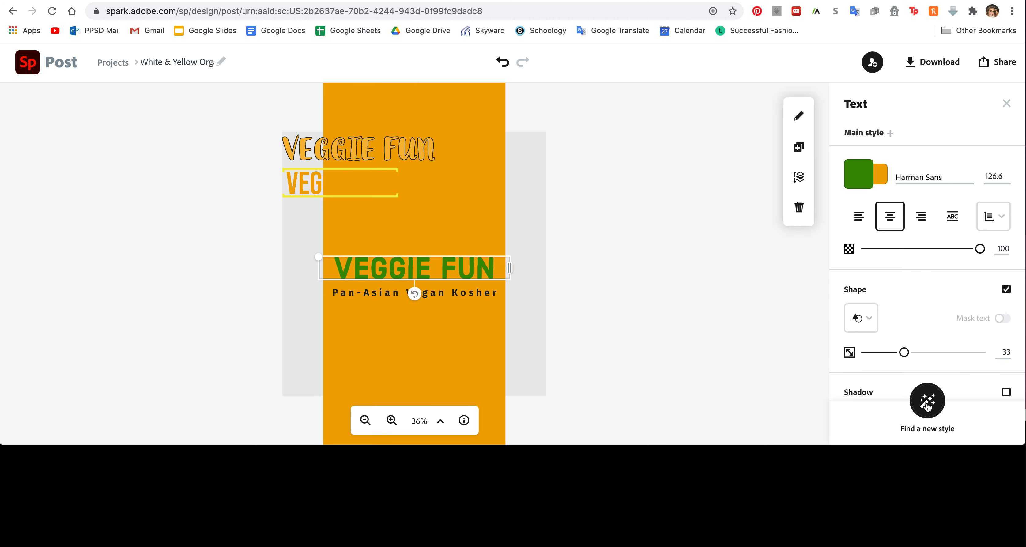
pyautogui.click(927, 404)
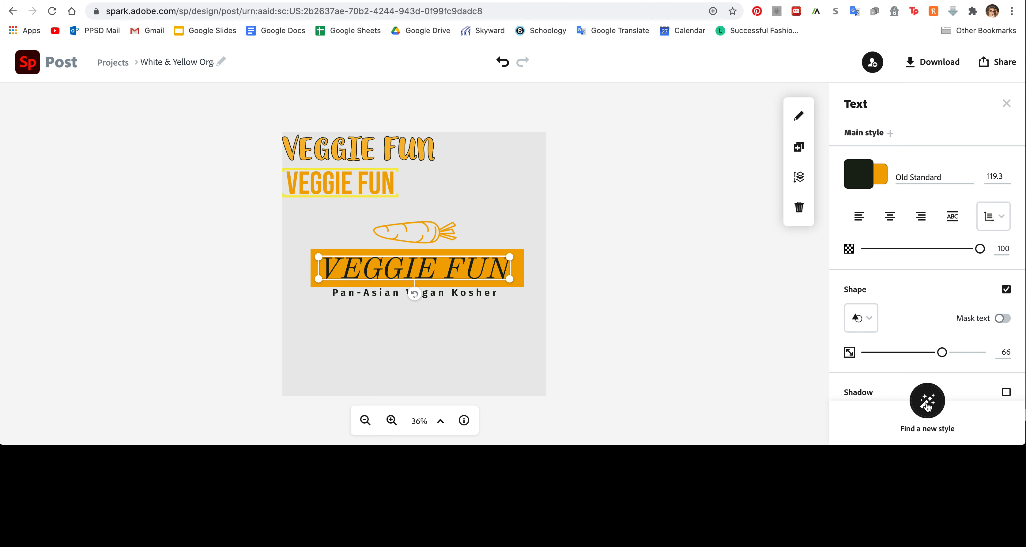
pyautogui.click(927, 405)
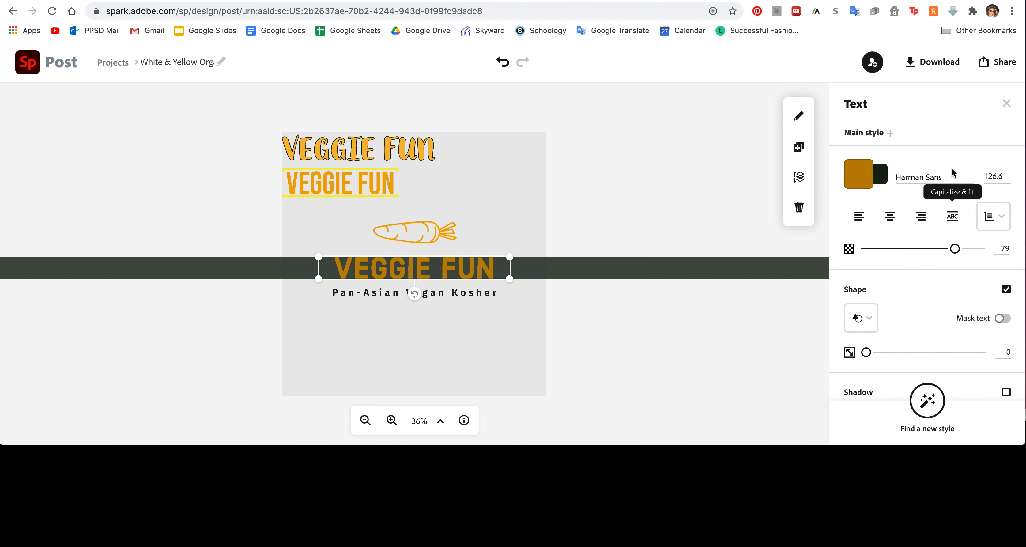
# - Try Stencil Std Bold on the central heading, and settle on the Bungee Shade font
pyautogui.click(969, 178)
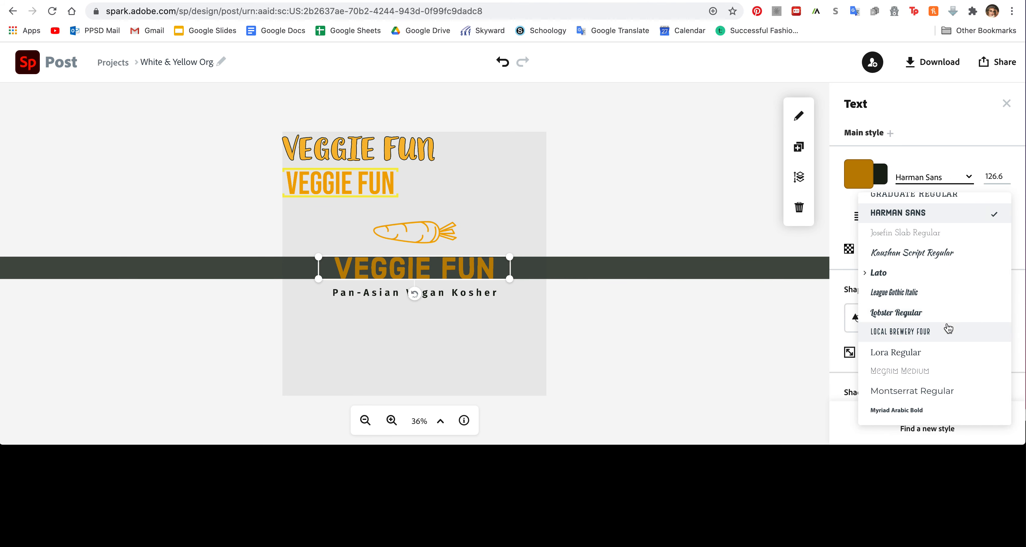
pyautogui.scroll(-3, 947, 327)
pyautogui.scroll(-4, 947, 327)
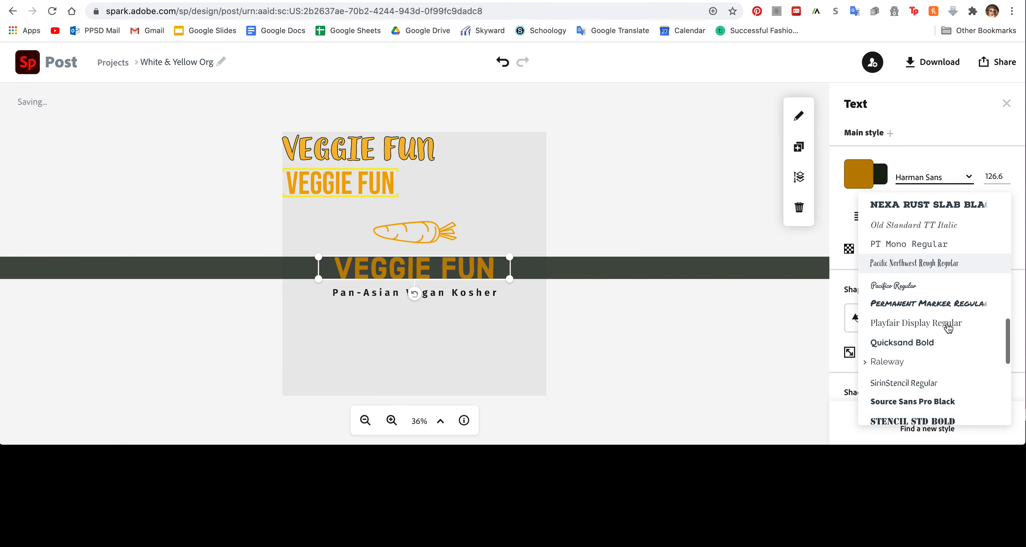
pyautogui.scroll(-3, 947, 327)
pyautogui.click(938, 316)
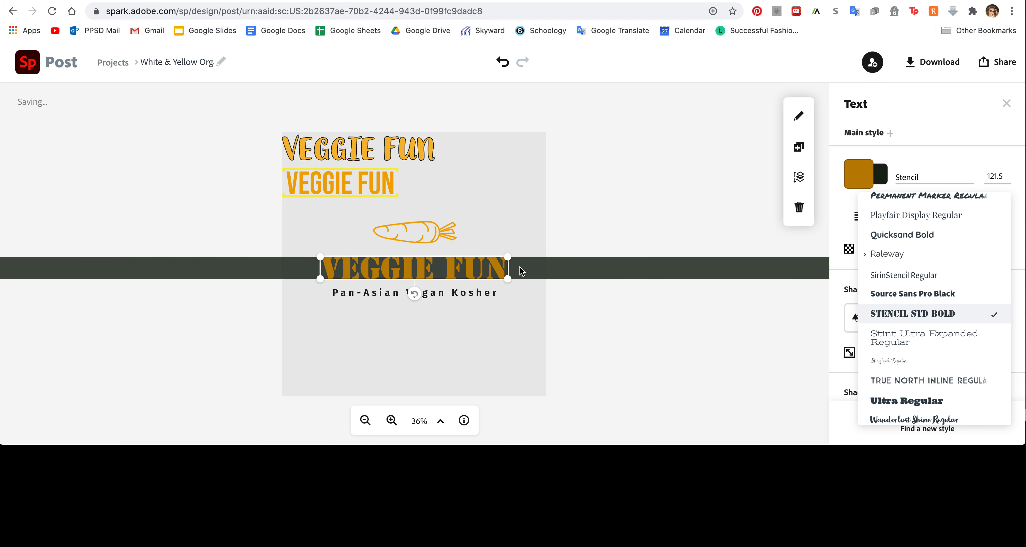
pyautogui.scroll(-3, 898, 336)
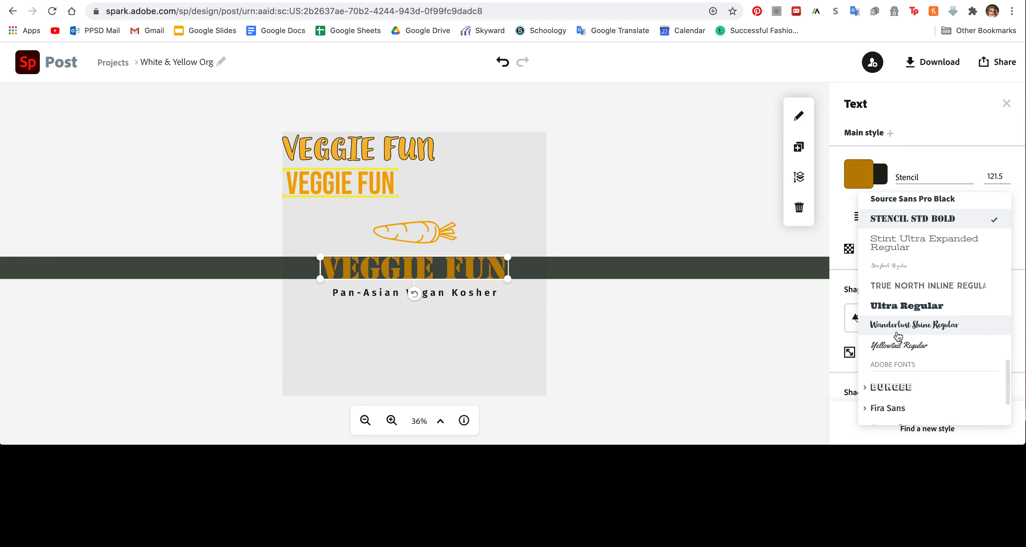
pyautogui.scroll(-1, 898, 336)
pyautogui.click(897, 360)
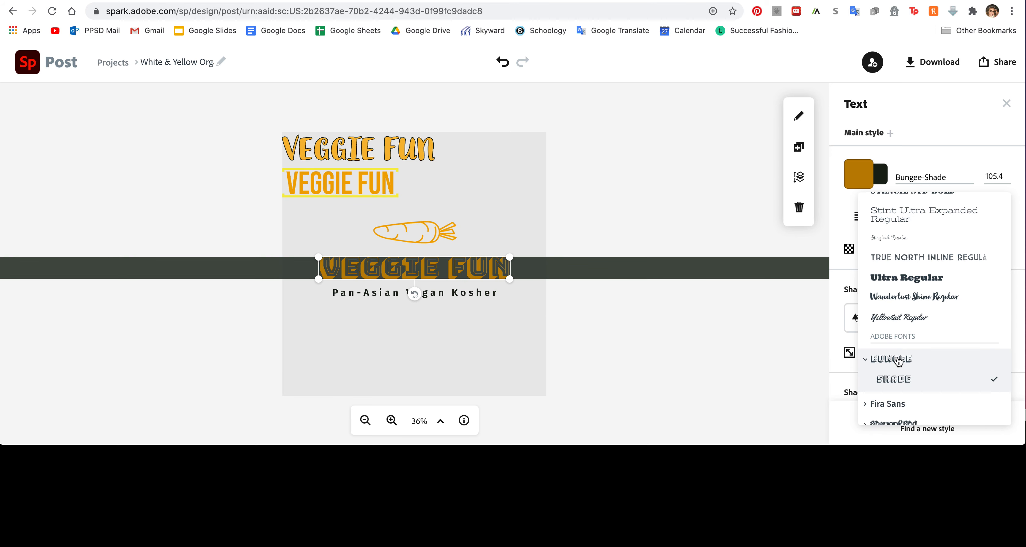
pyautogui.click(874, 174)
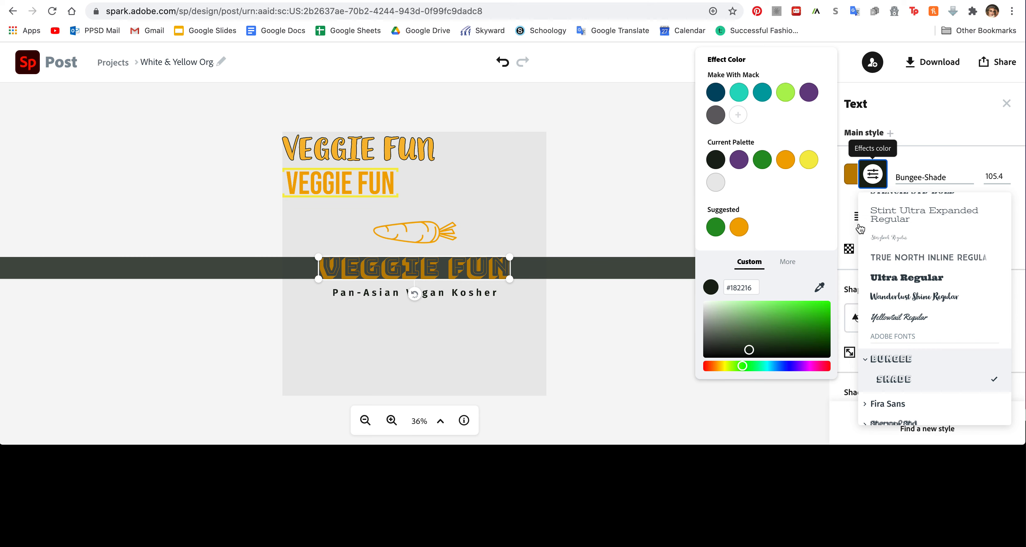
pyautogui.click(850, 255)
pyautogui.click(868, 315)
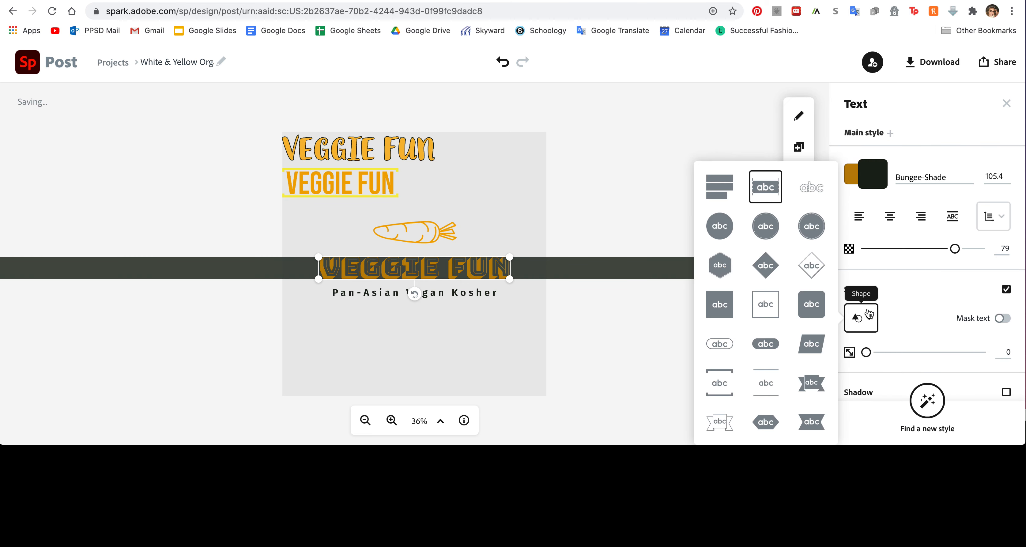
pyautogui.click(870, 320)
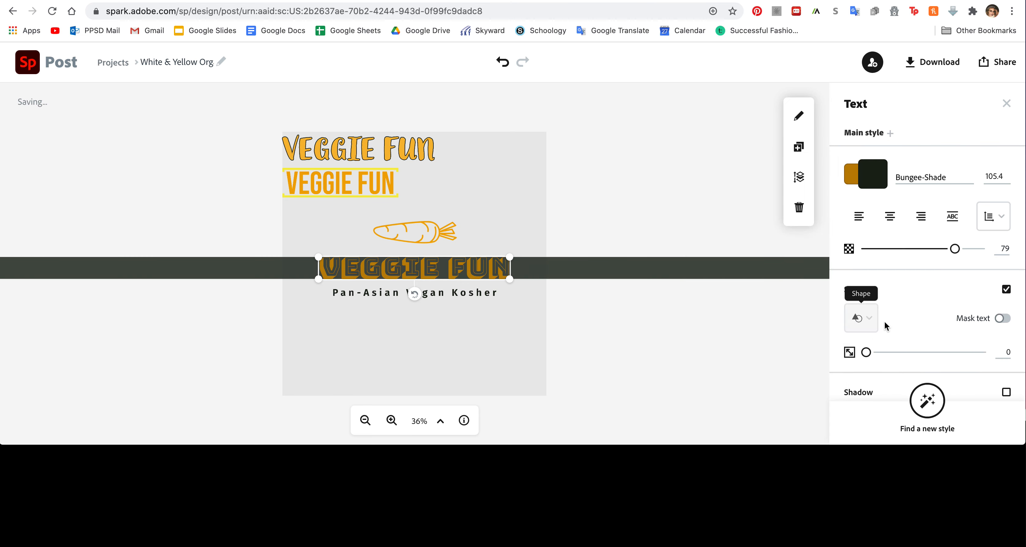
# - Remove the band shape behind the central heading and try the Bebas Neue Regular font on it
pyautogui.click(1006, 289)
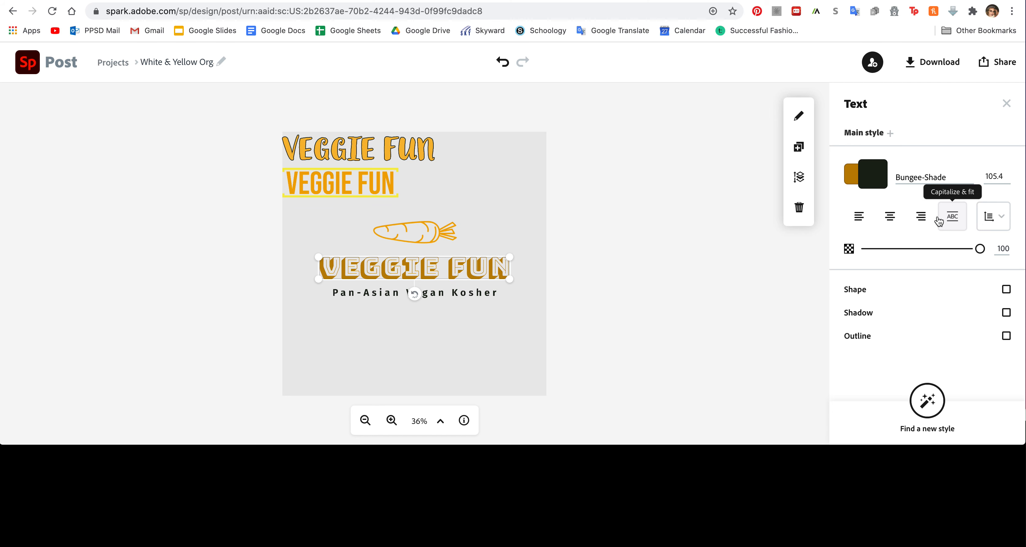
pyautogui.click(938, 176)
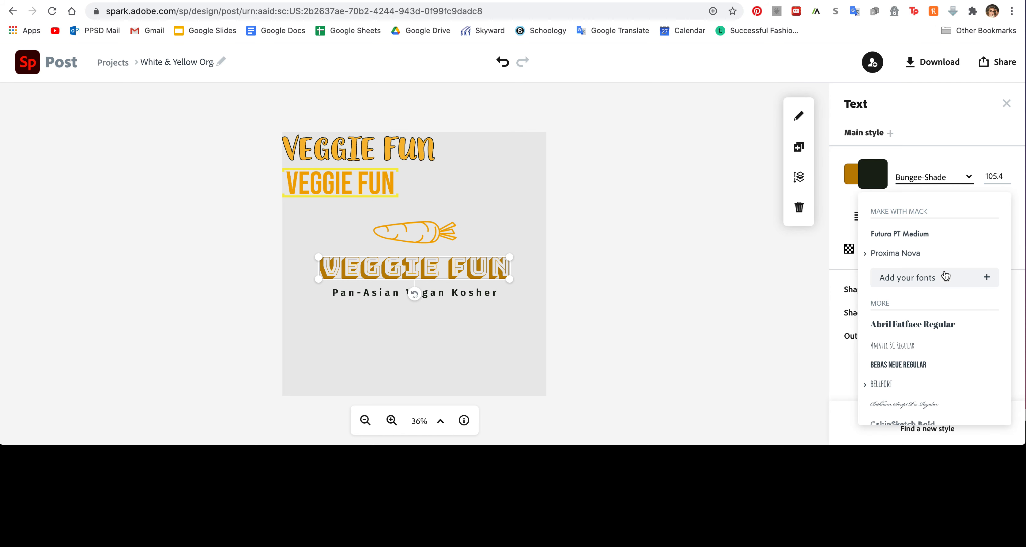
pyautogui.scroll(-2, 942, 325)
pyautogui.click(908, 274)
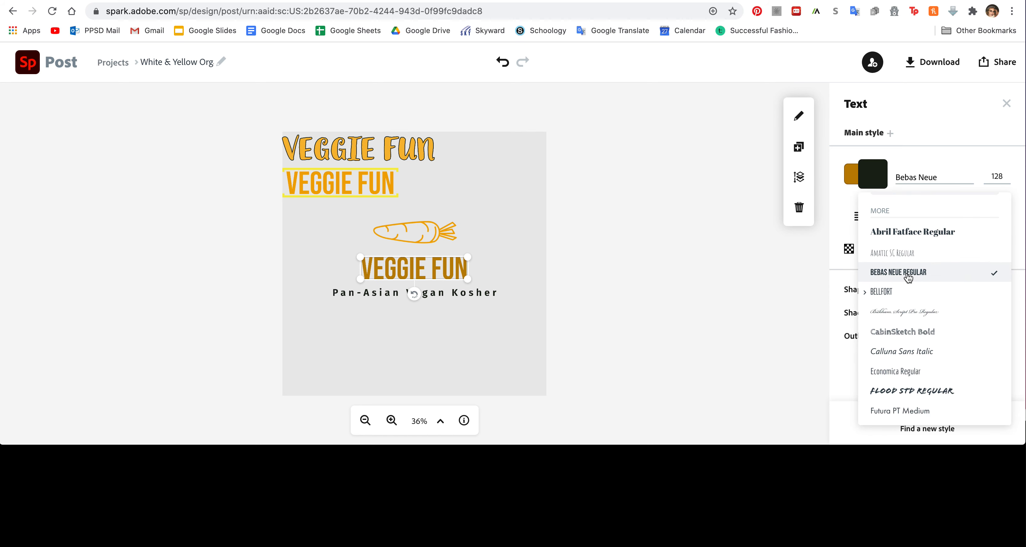
# - Change the central heading's font to Quicksand Bold
pyautogui.scroll(-3, 927, 331)
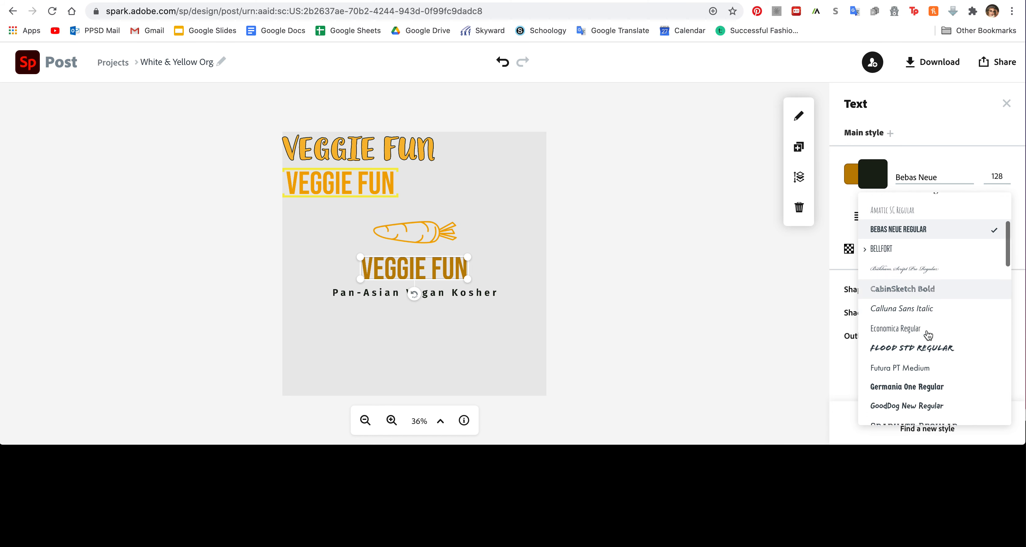
pyautogui.scroll(-3, 927, 334)
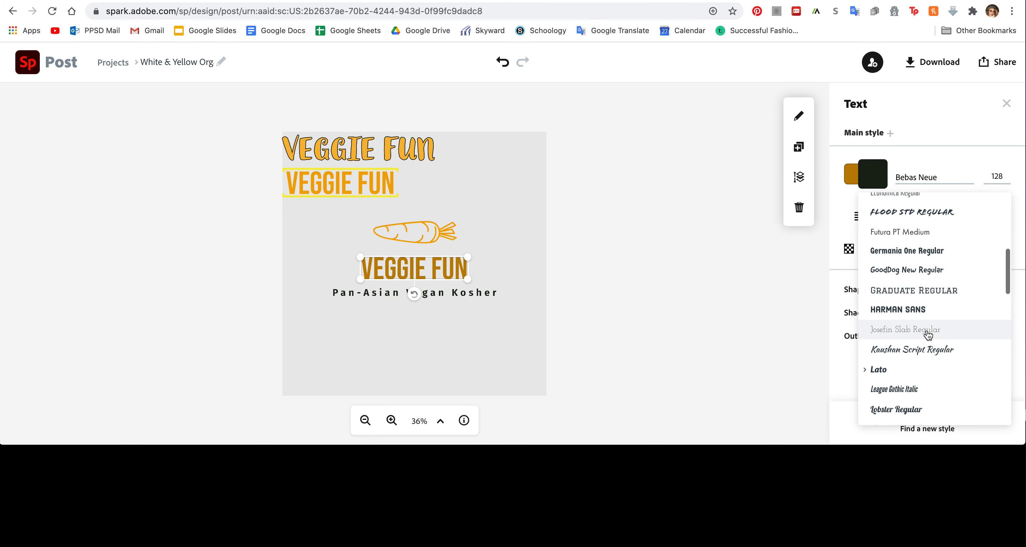
pyautogui.scroll(-4, 928, 335)
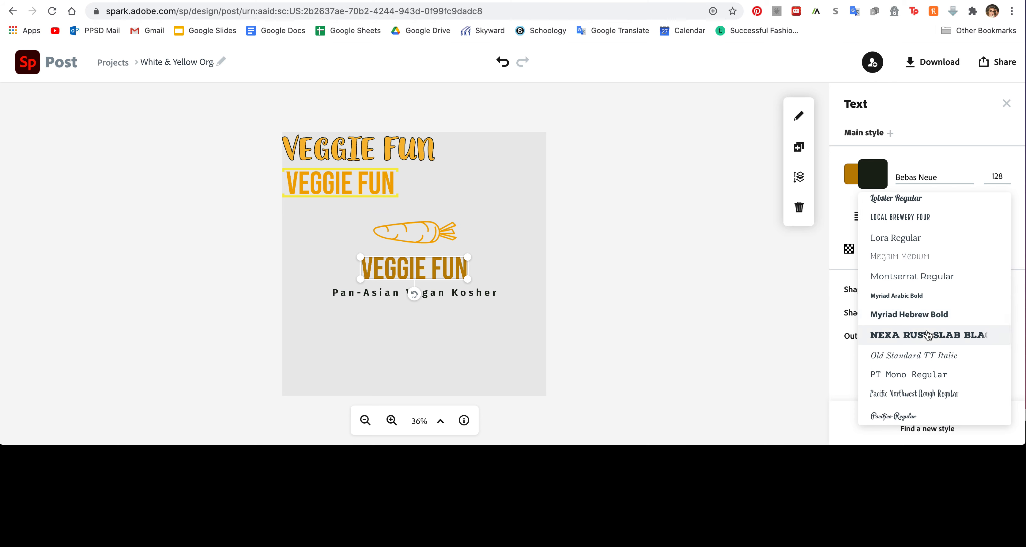
pyautogui.scroll(-3, 928, 336)
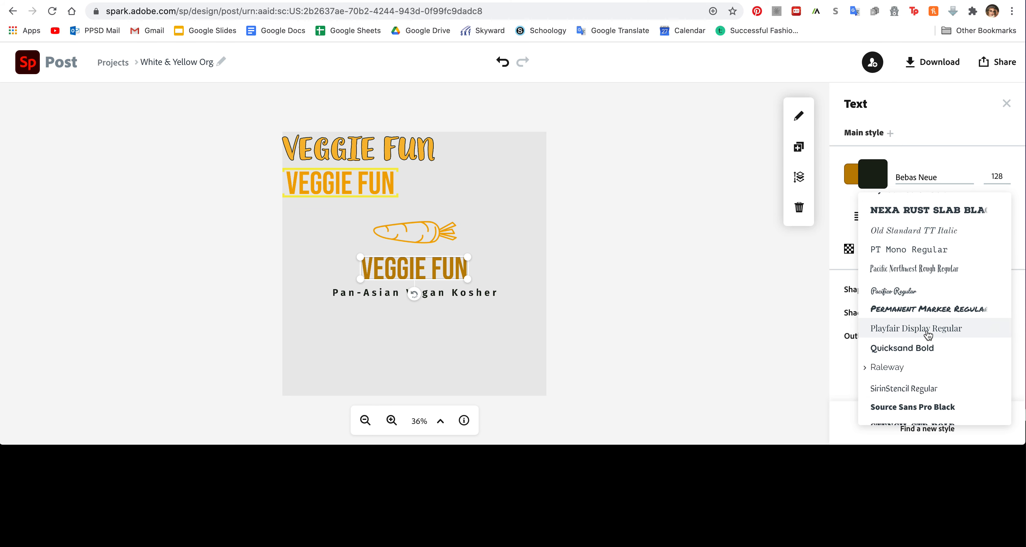
pyautogui.scroll(-2, 928, 336)
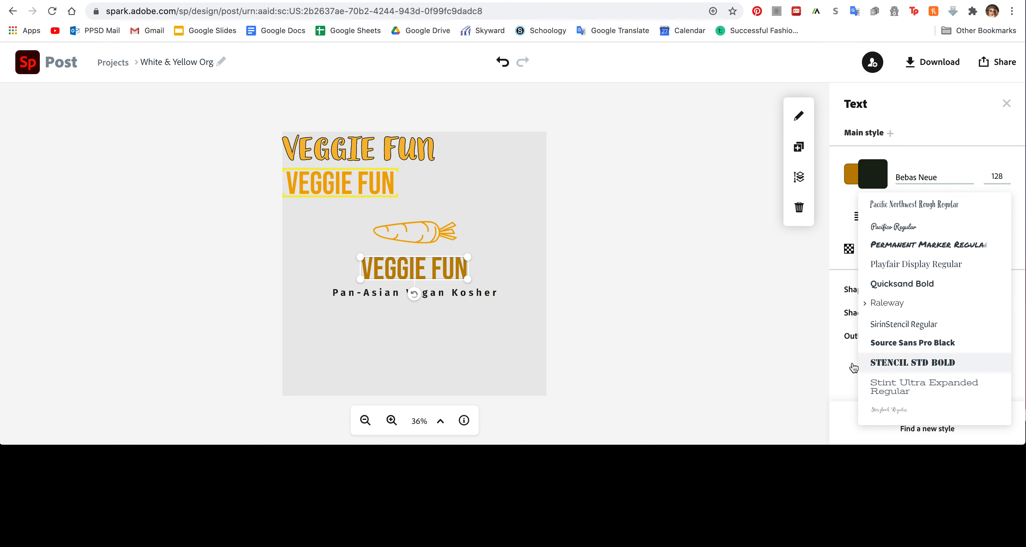
pyautogui.click(912, 282)
pyautogui.click(663, 286)
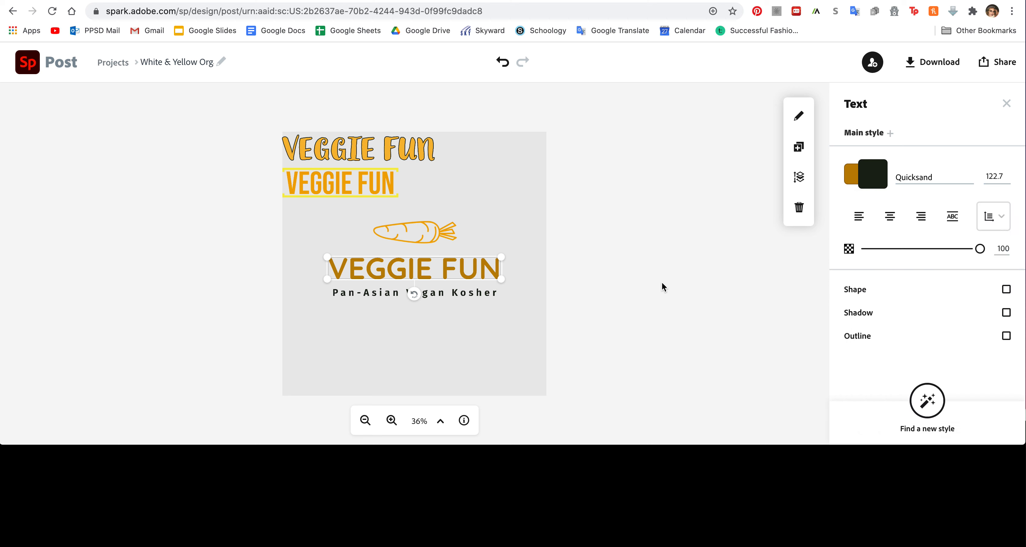
# - Recolour the central heading's text with the dark green from the current palette
pyautogui.click(851, 180)
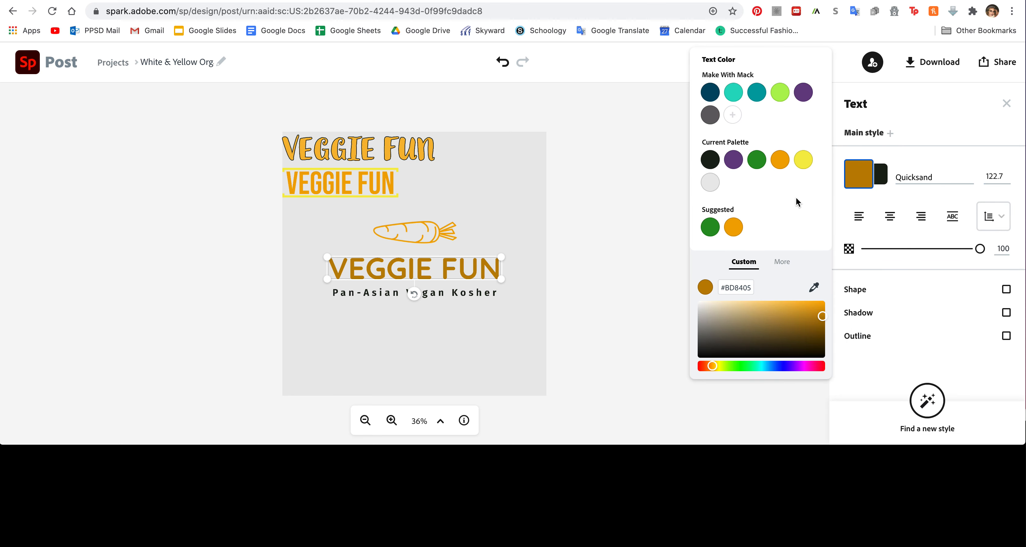
pyautogui.click(756, 161)
pyautogui.click(619, 282)
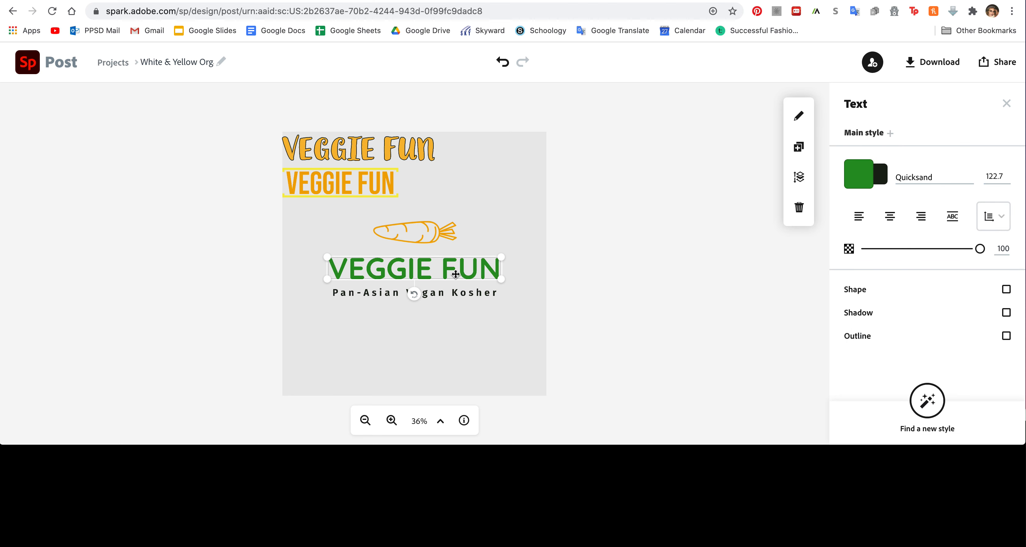
# - Add a shadow to the central heading, try several greens for it, and settle on dark green #06800F
pyautogui.click(1007, 314)
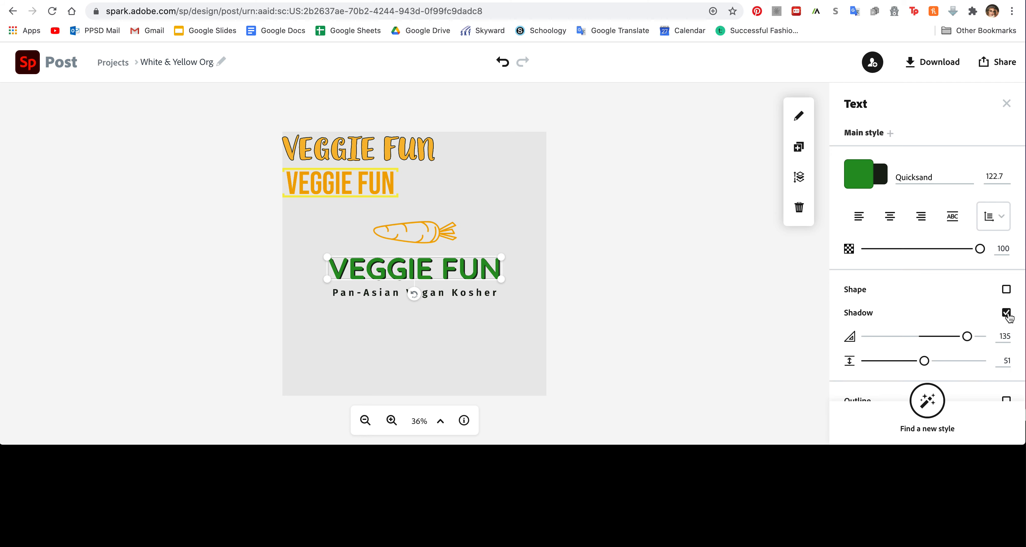
pyautogui.click(880, 175)
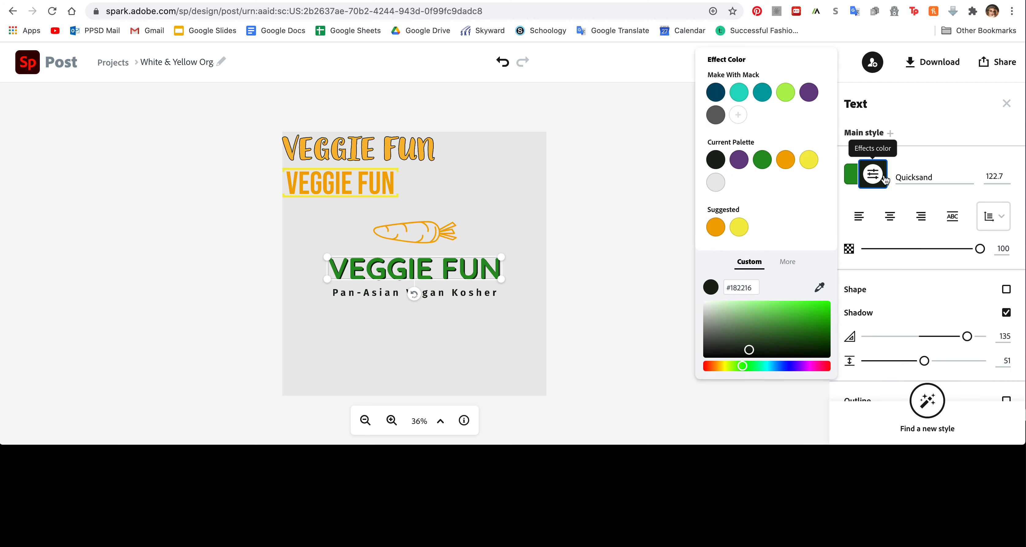
pyautogui.moveTo(790, 317)
pyautogui.mouseDown()
pyautogui.moveTo(786, 326)
pyautogui.moveTo(797, 319)
pyautogui.mouseUp()
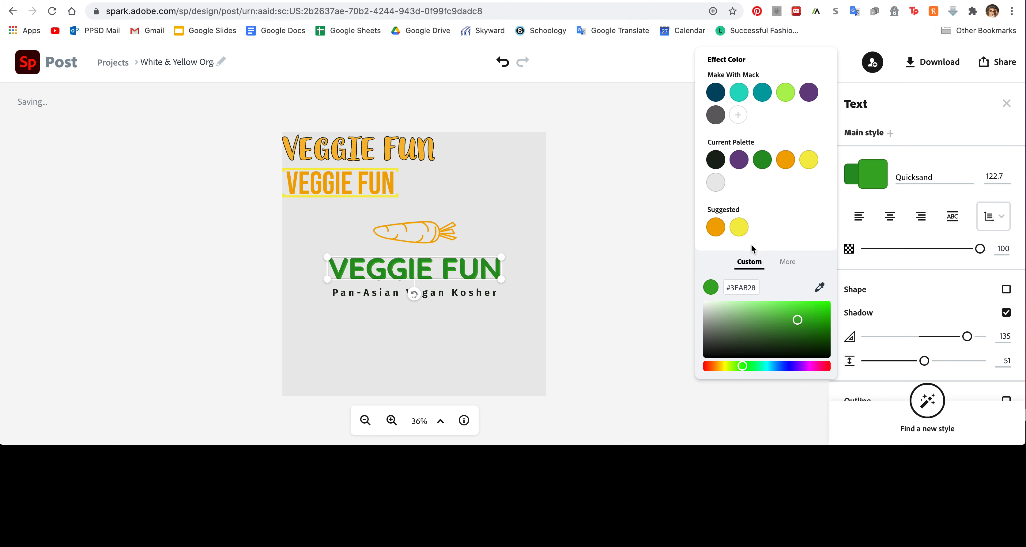
pyautogui.click(785, 94)
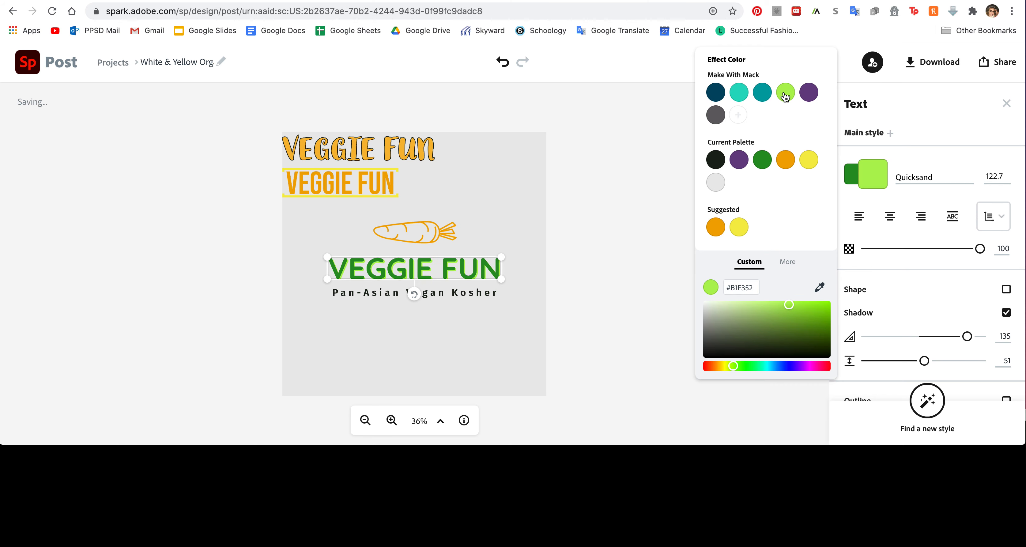
pyautogui.click(747, 367)
pyautogui.moveTo(807, 335); pyautogui.dragTo(822, 329)
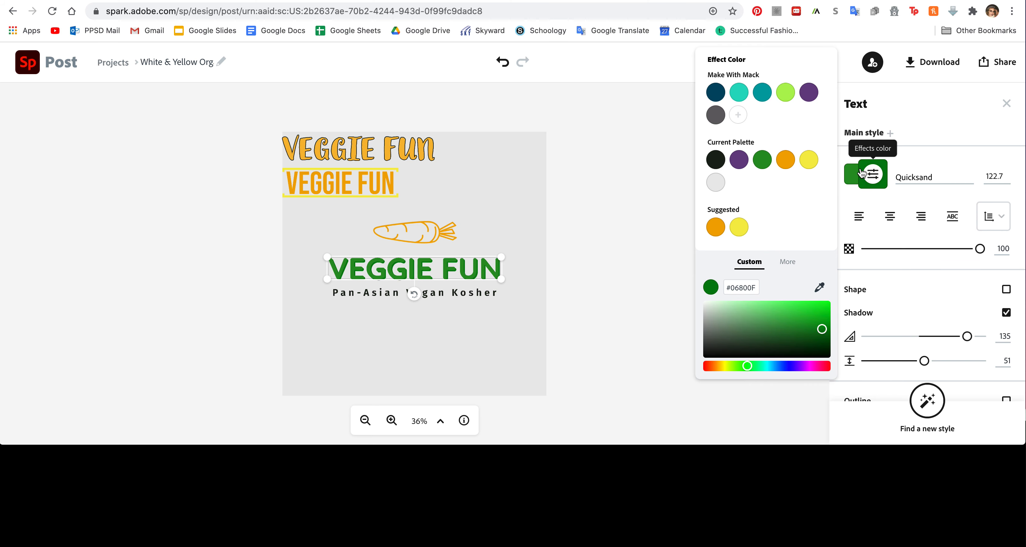
# - Recolour the central heading's text light green #99D345 and set its shadow angle to 123 and distance to 93
pyautogui.click(852, 175)
pyautogui.click(778, 94)
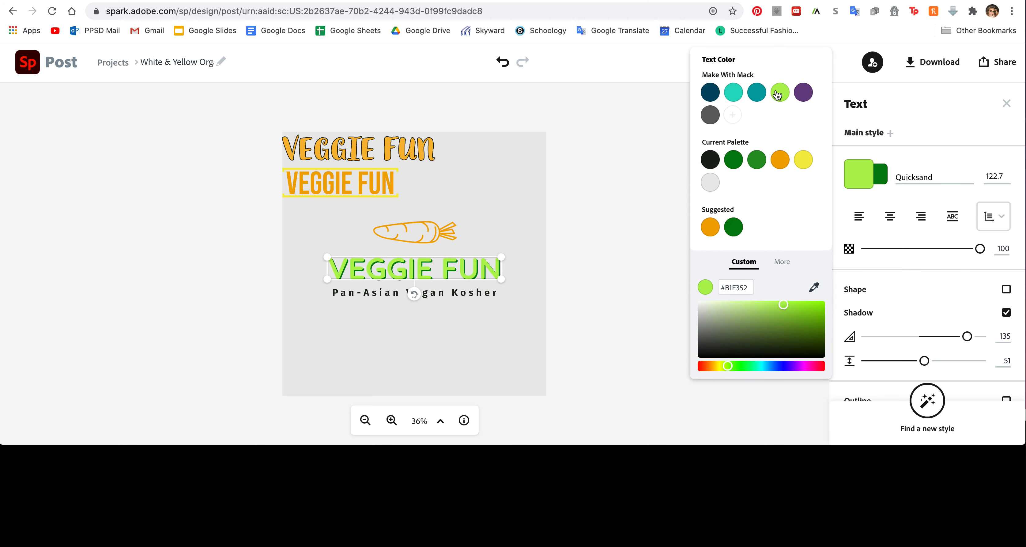
pyautogui.moveTo(782, 312); pyautogui.dragTo(784, 314)
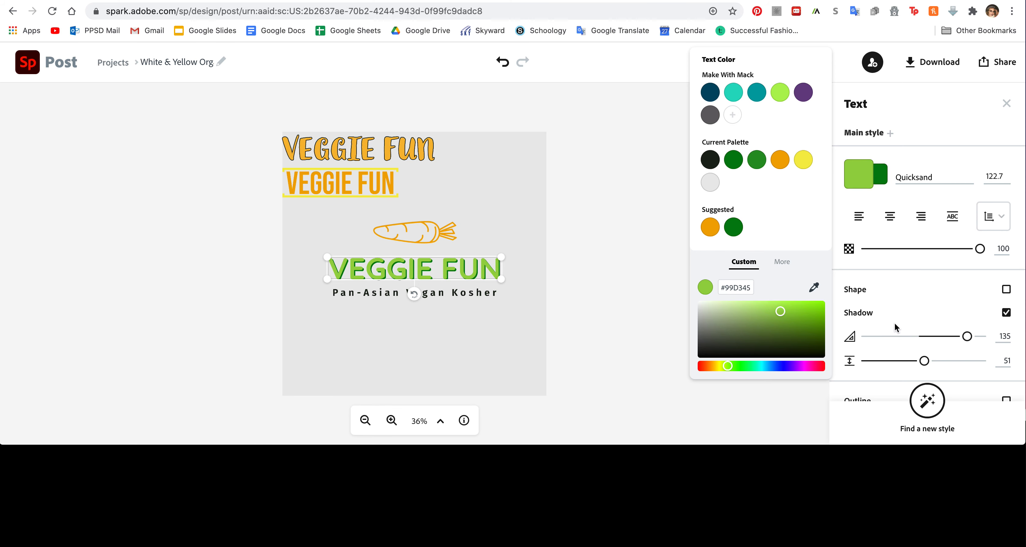
pyautogui.moveTo(924, 361); pyautogui.dragTo(972, 362)
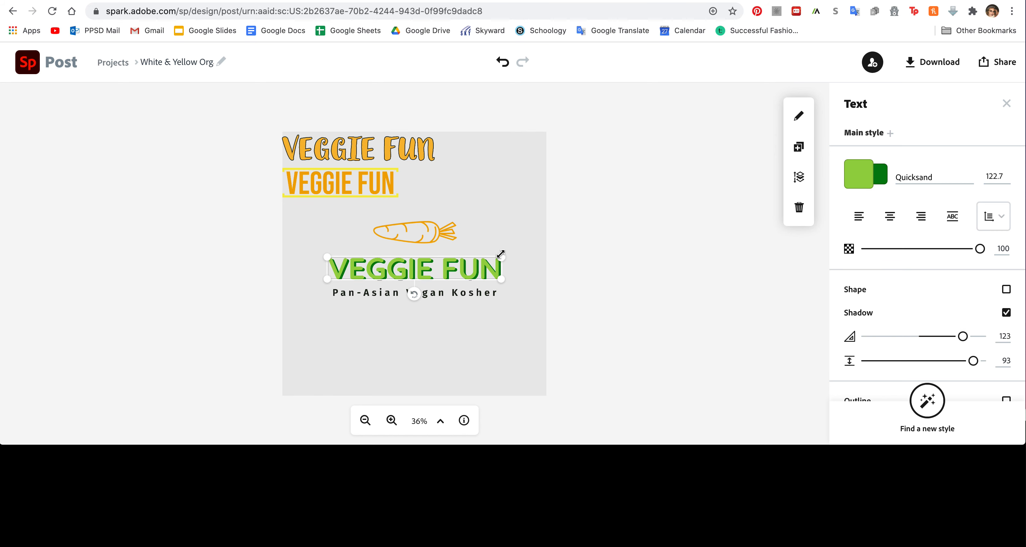
# - Enlarge the central heading to a font size of about 161.9, recentre it, and move the tagline slightly up beneath it
pyautogui.moveTo(500, 254); pyautogui.dragTo(556, 245)
pyautogui.moveTo(521, 278); pyautogui.dragTo(493, 281)
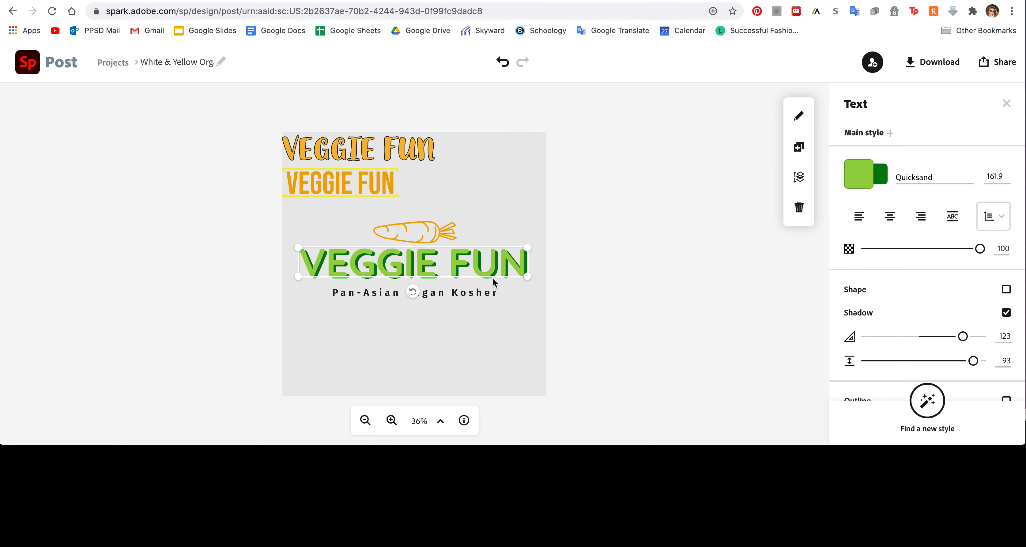
pyautogui.click(498, 317)
pyautogui.click(463, 294)
pyautogui.moveTo(463, 295); pyautogui.dragTo(465, 298)
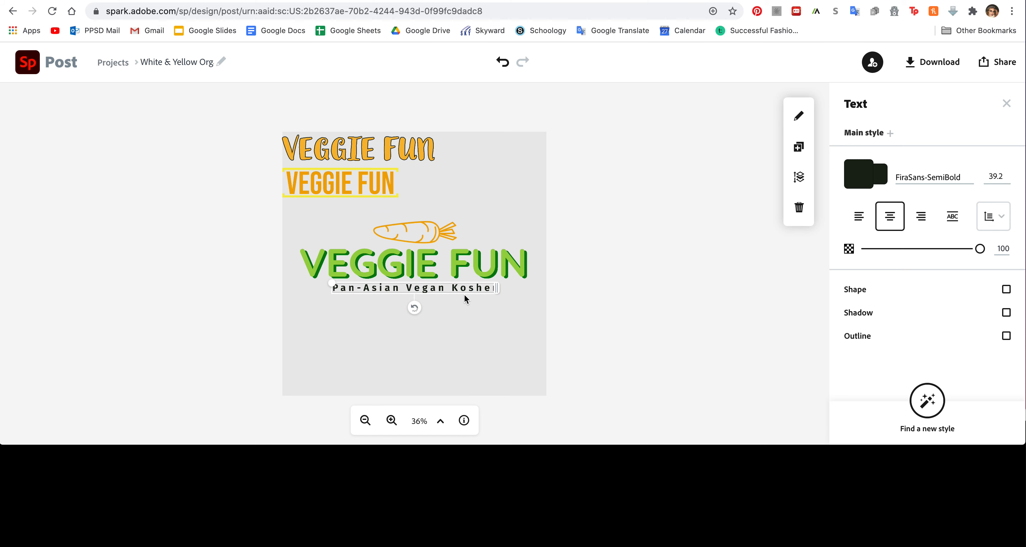
# - Change the Pan-Asian Vegan Kosher tagline's font to Proxima Nova Regular
pyautogui.click(935, 176)
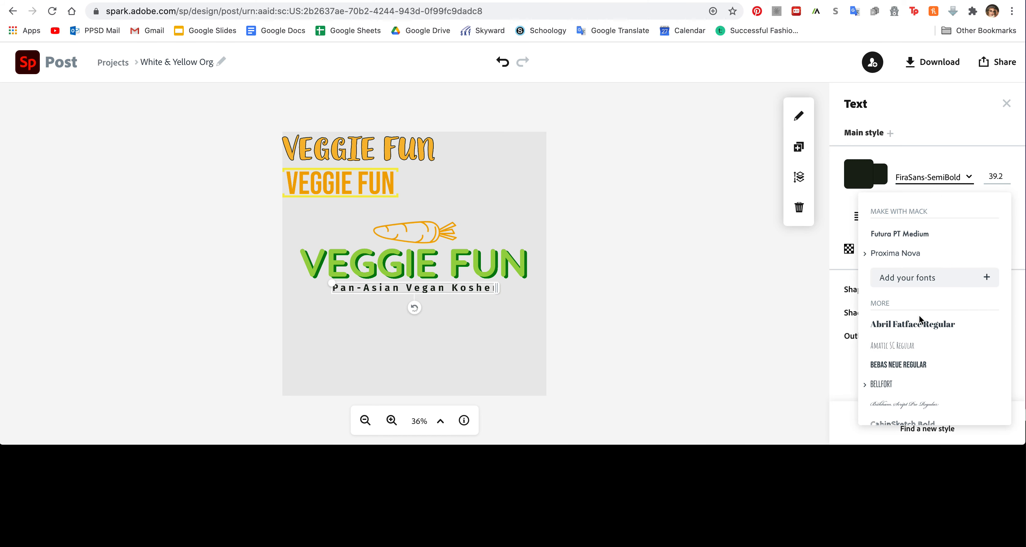
pyautogui.click(907, 253)
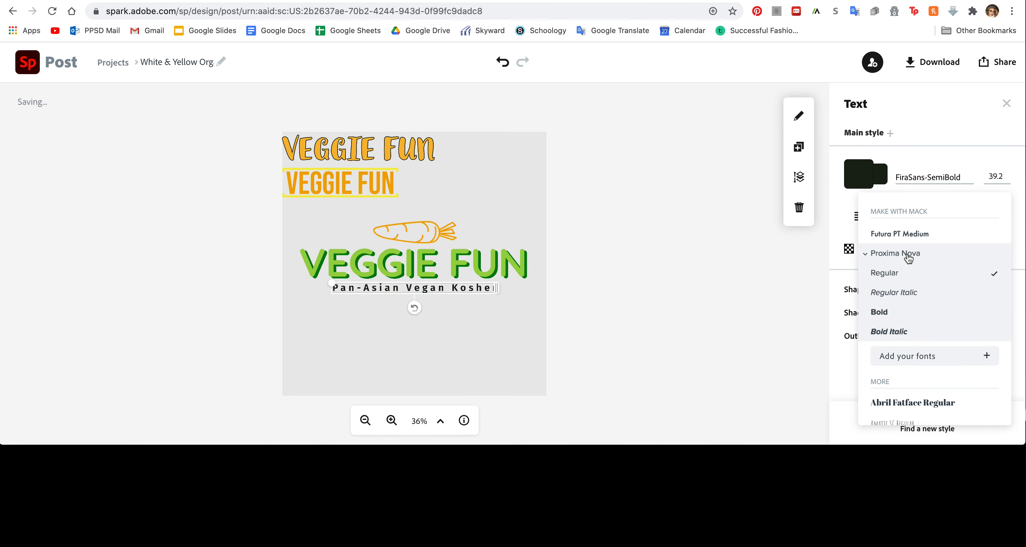
pyautogui.click(686, 319)
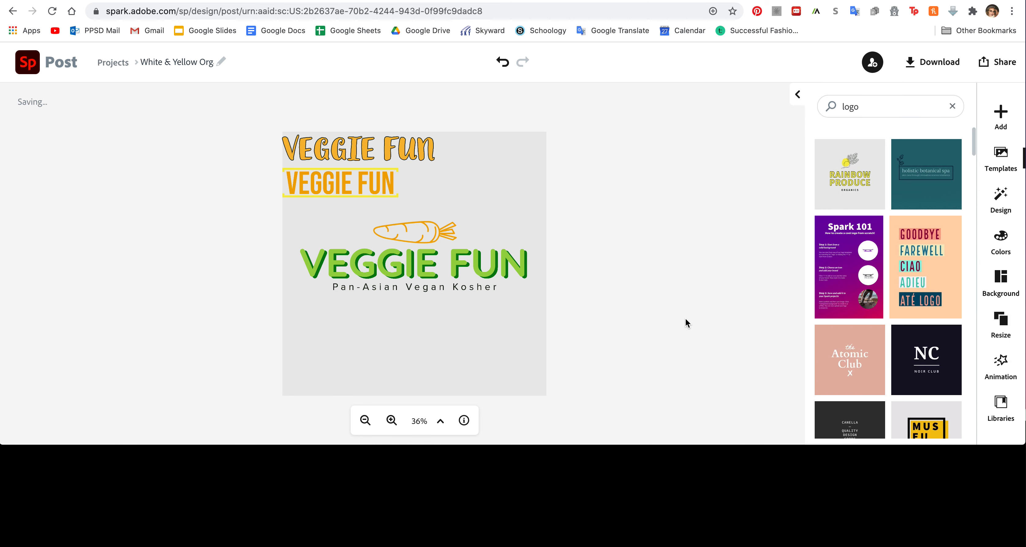
# - Move the tagline slightly down and the carrot icon slightly up to give the central heading more space
pyautogui.moveTo(462, 287); pyautogui.dragTo(460, 292)
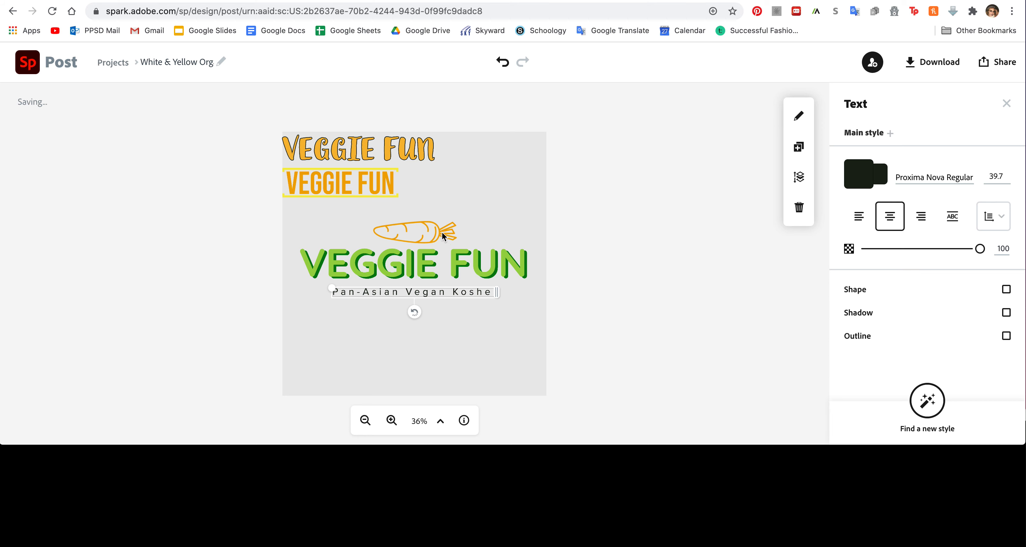
pyautogui.moveTo(439, 231); pyautogui.dragTo(440, 224)
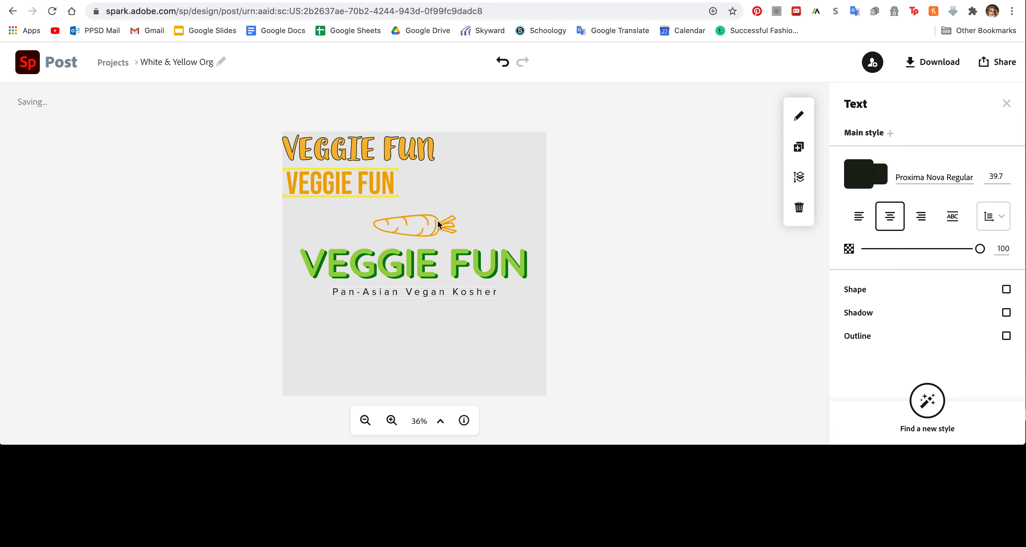
pyautogui.click(464, 264)
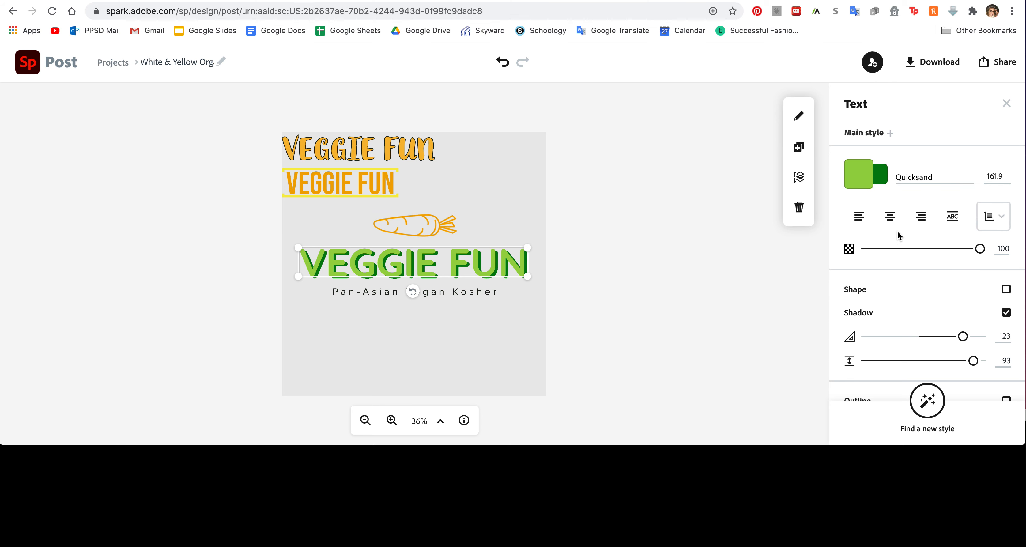
# - Set the Pan-Asian Vegan Kosher tagline's font to Proxima Nova Bold
pyautogui.click(485, 296)
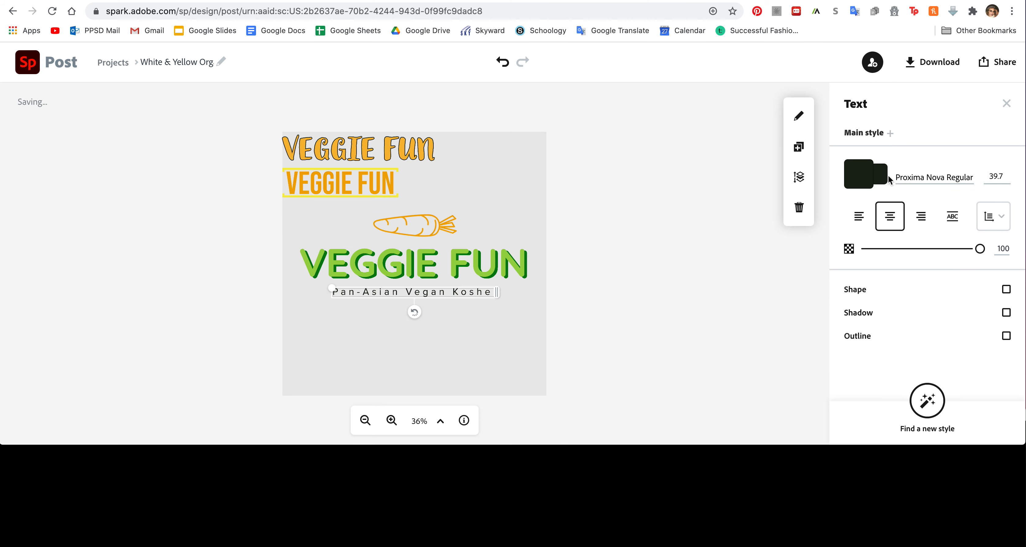
pyautogui.click(972, 178)
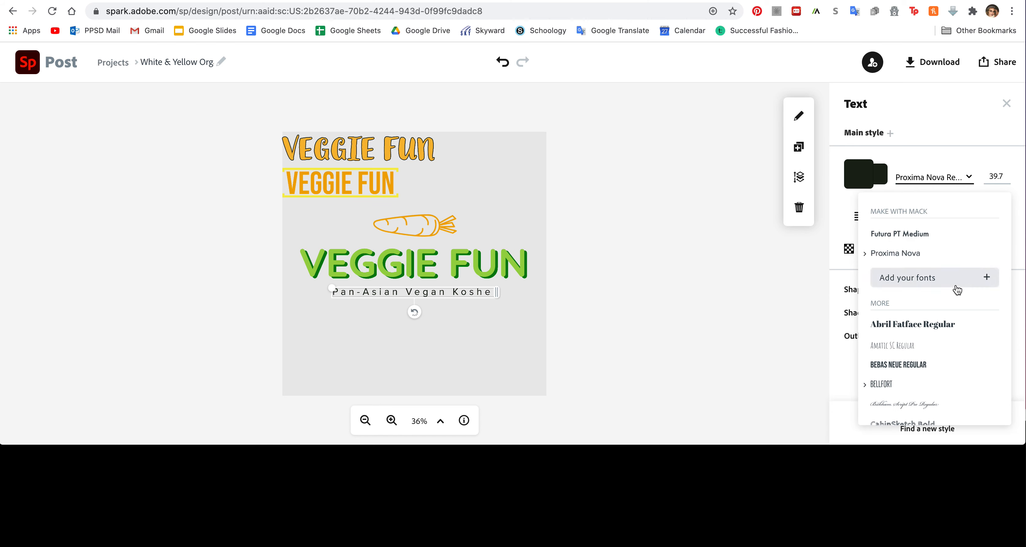
pyautogui.click(870, 253)
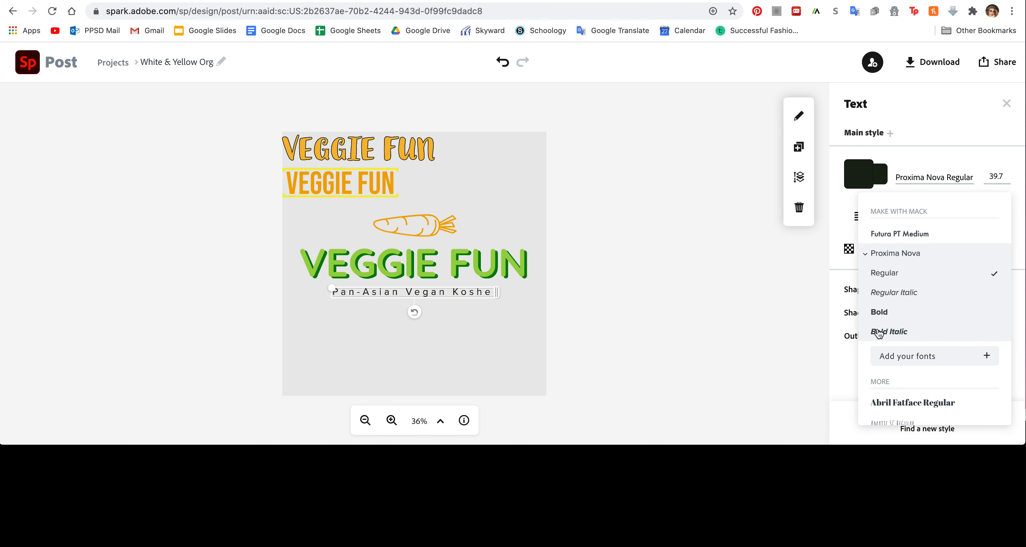
pyautogui.click(876, 313)
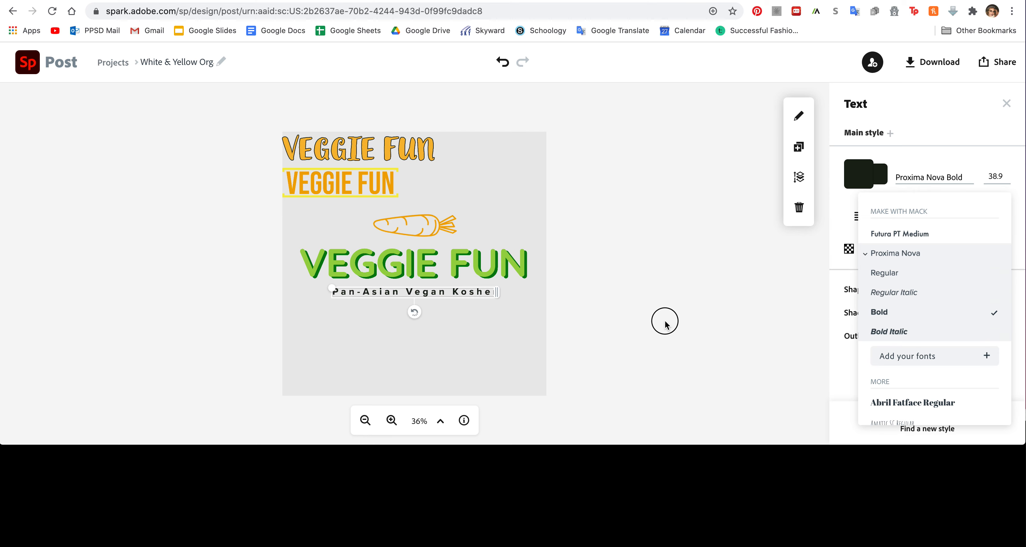
pyautogui.click(665, 321)
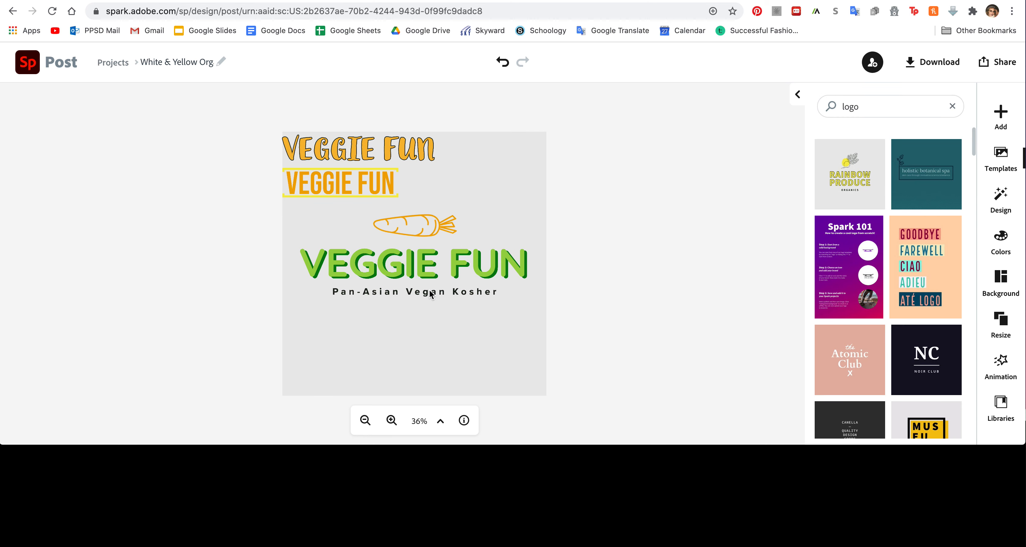
# - Move the two orange alternate headings together off the artboard, onto the empty canvas beside its upper left corner
pyautogui.moveTo(415, 236)
pyautogui.mouseDown()
pyautogui.moveTo(415, 250)
pyautogui.moveTo(415, 199)
pyautogui.moveTo(416, 237)
pyautogui.mouseUp()
pyautogui.click(413, 297)
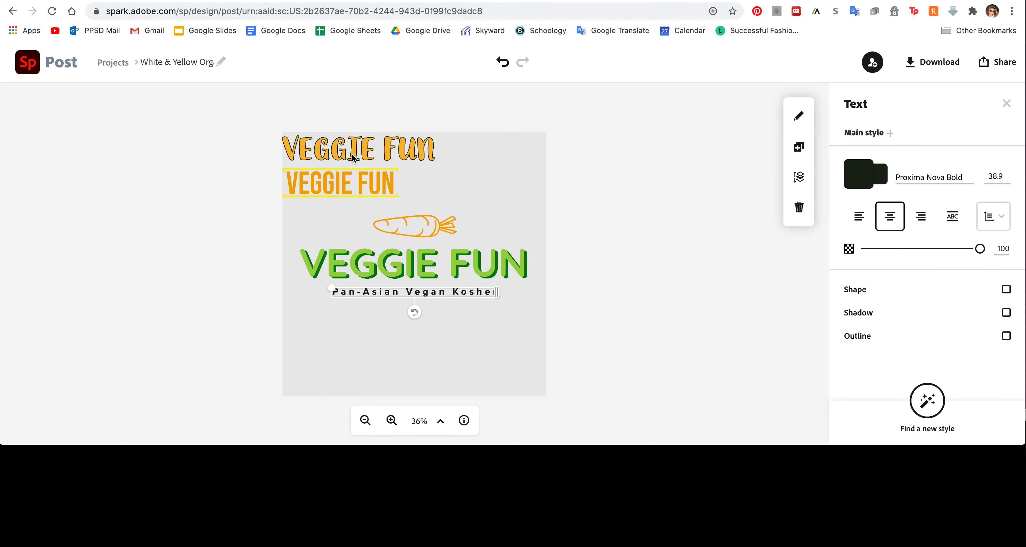
pyautogui.moveTo(270, 126); pyautogui.dragTo(386, 199)
pyautogui.moveTo(334, 179); pyautogui.dragTo(178, 185)
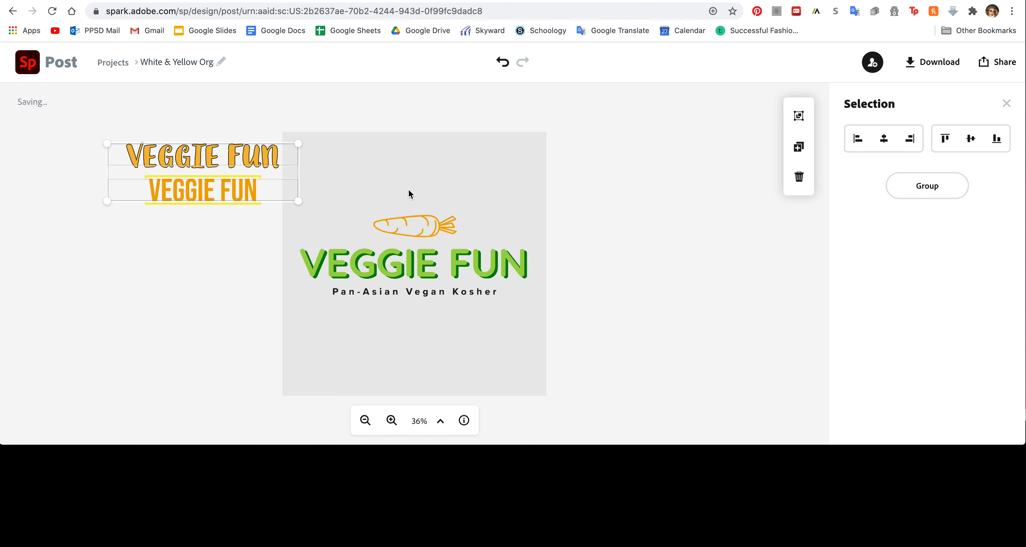
pyautogui.click(410, 193)
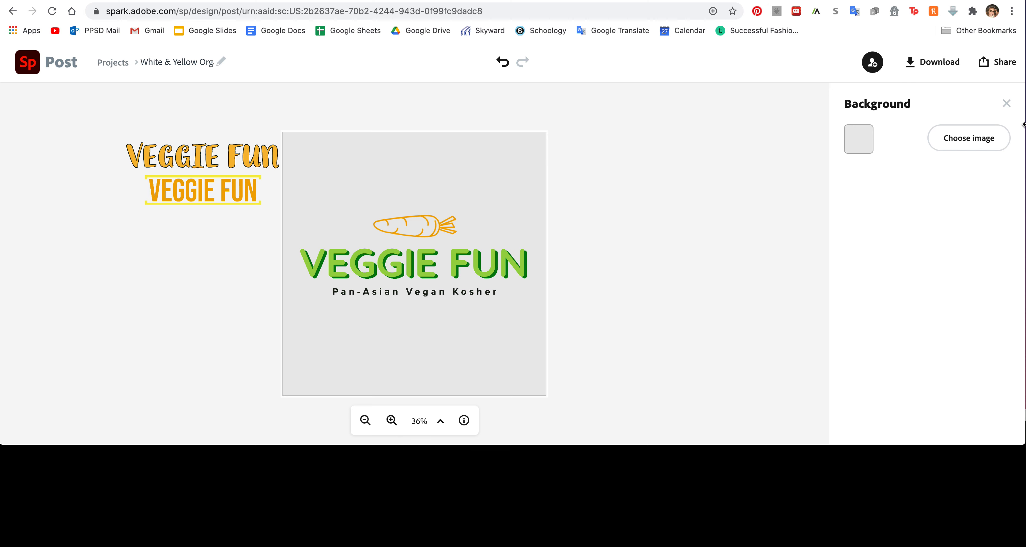
# - Change the near-black color in the current palette to dark brown #755E0C
pyautogui.click(1006, 103)
pyautogui.click(1002, 236)
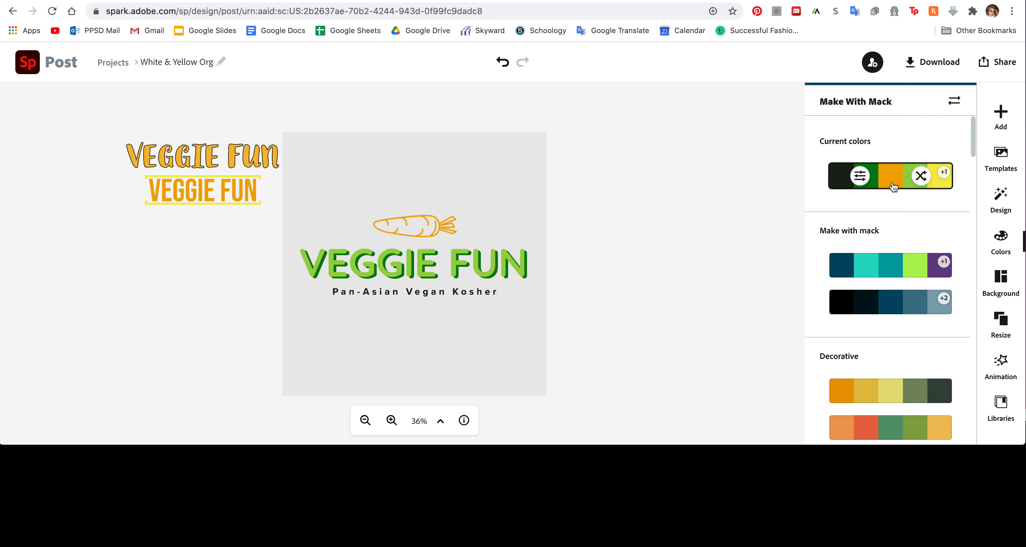
pyautogui.click(842, 183)
pyautogui.moveTo(721, 266); pyautogui.dragTo(699, 266)
pyautogui.moveTo(806, 221); pyautogui.dragTo(793, 232)
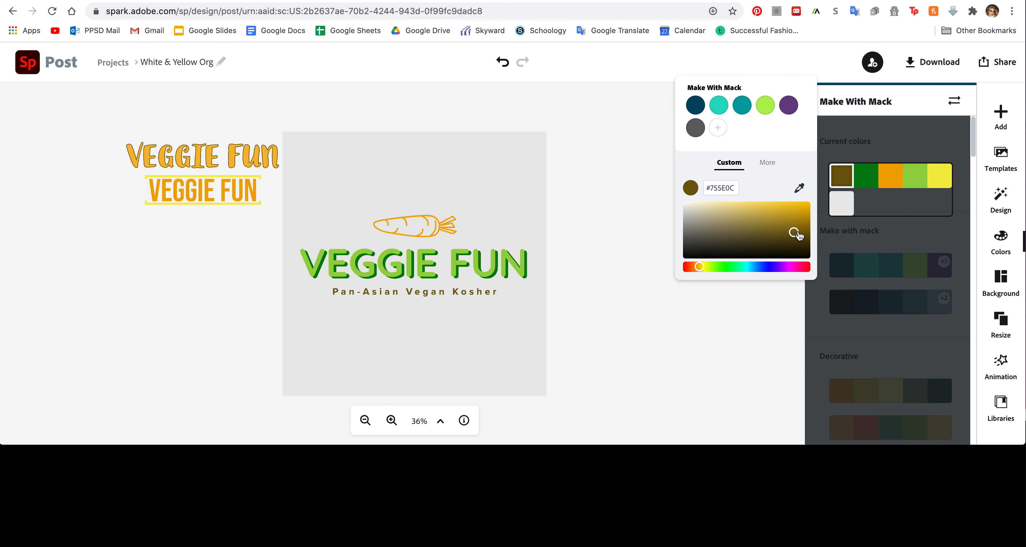
pyautogui.click(892, 145)
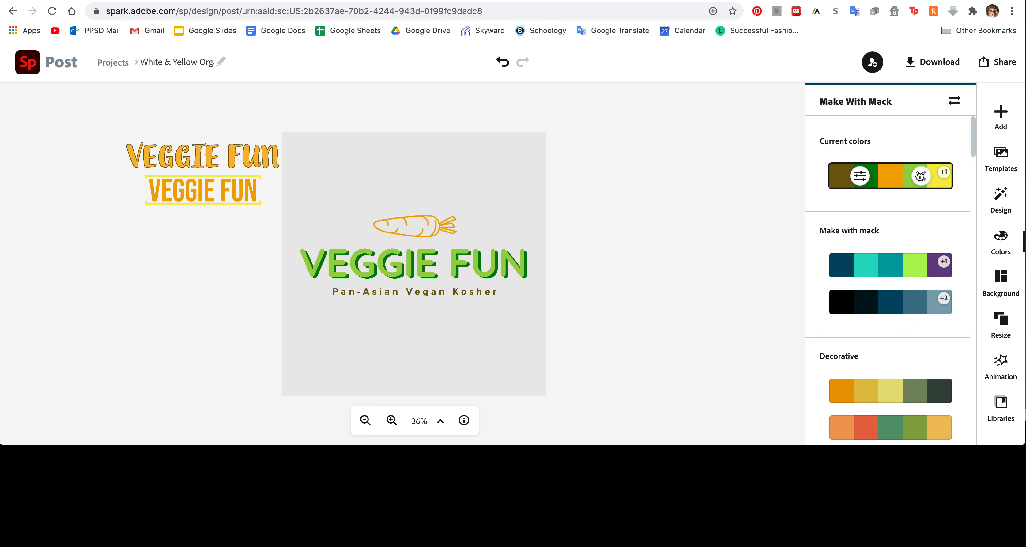
# - Change the yellow color in the current palette to a medium green, #19BF4C
pyautogui.click(941, 183)
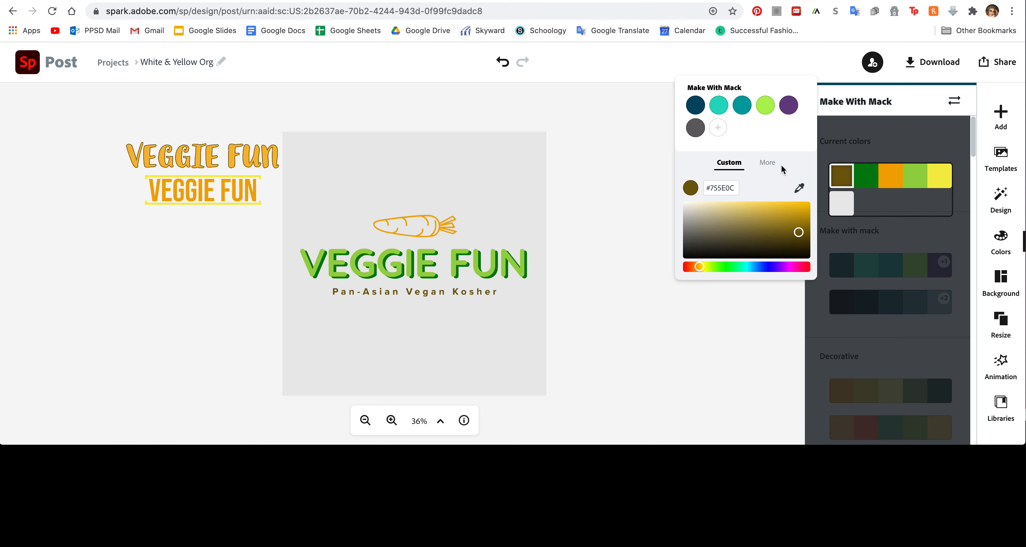
pyautogui.click(940, 175)
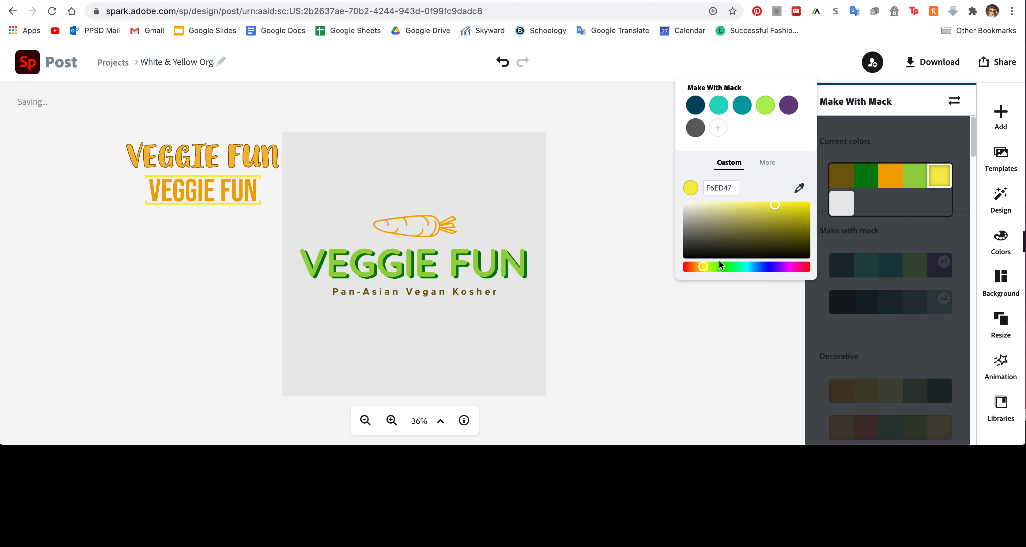
pyautogui.click(703, 267)
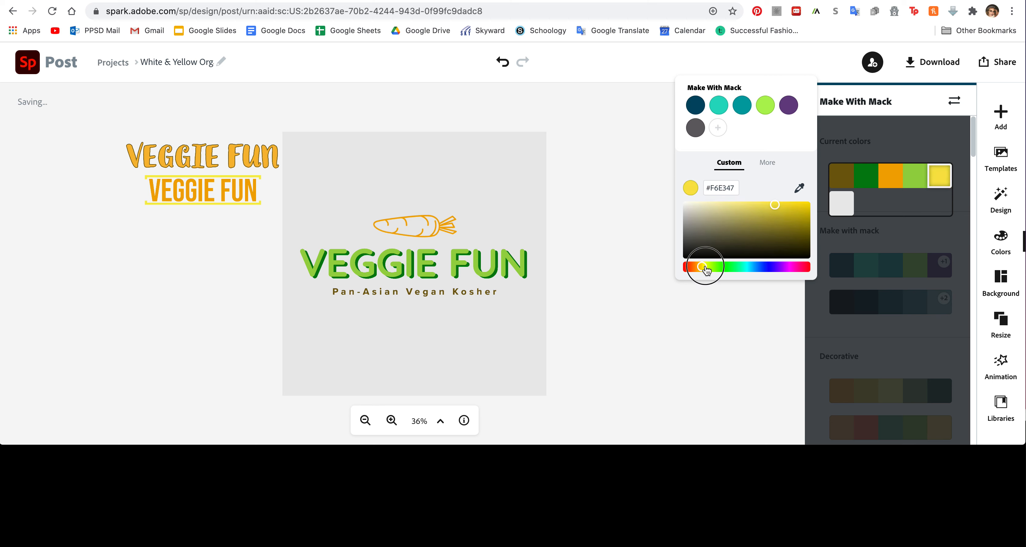
pyautogui.click(720, 267)
pyautogui.click(725, 270)
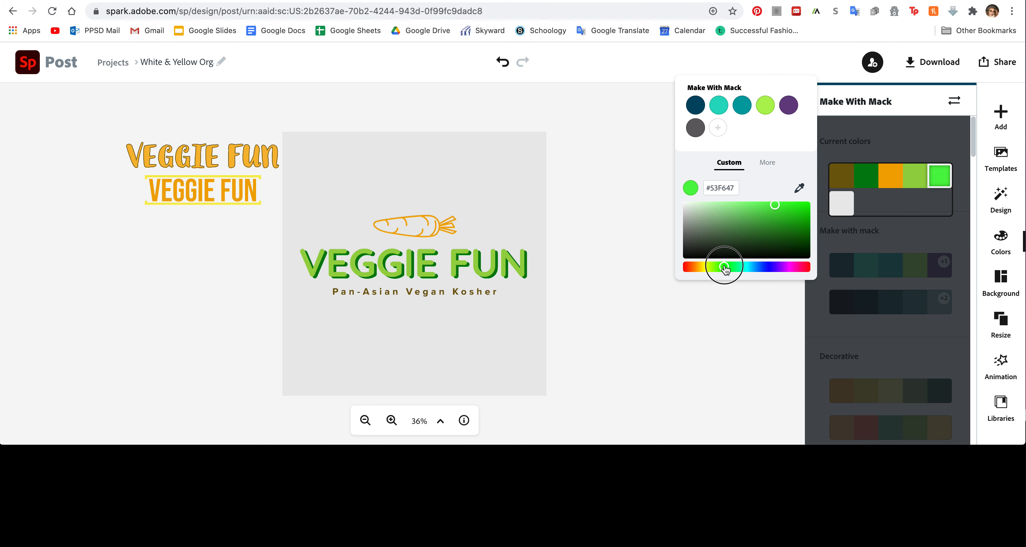
pyautogui.moveTo(736, 267)
pyautogui.mouseDown()
pyautogui.moveTo(723, 270)
pyautogui.moveTo(732, 273)
pyautogui.mouseUp()
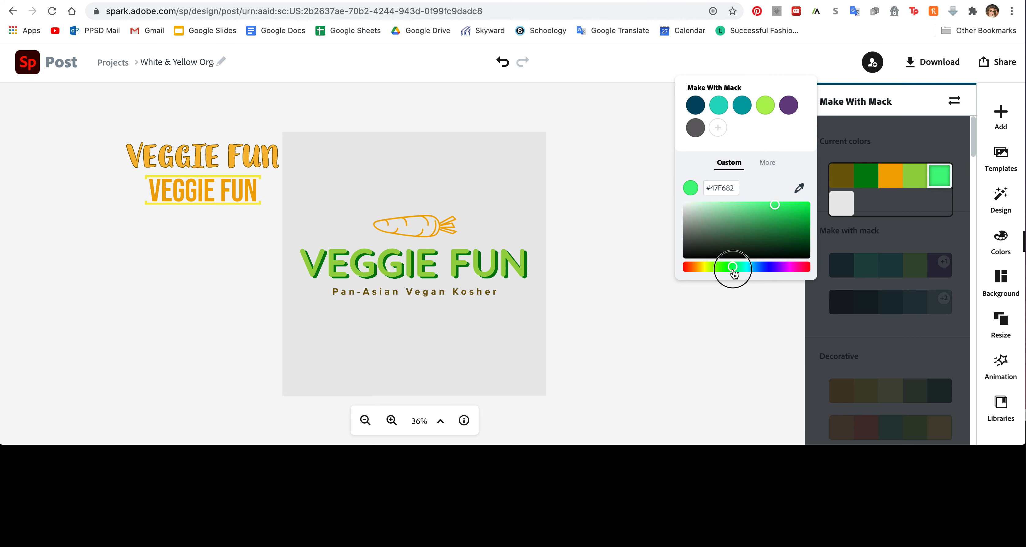
pyautogui.moveTo(786, 209); pyautogui.dragTo(794, 217)
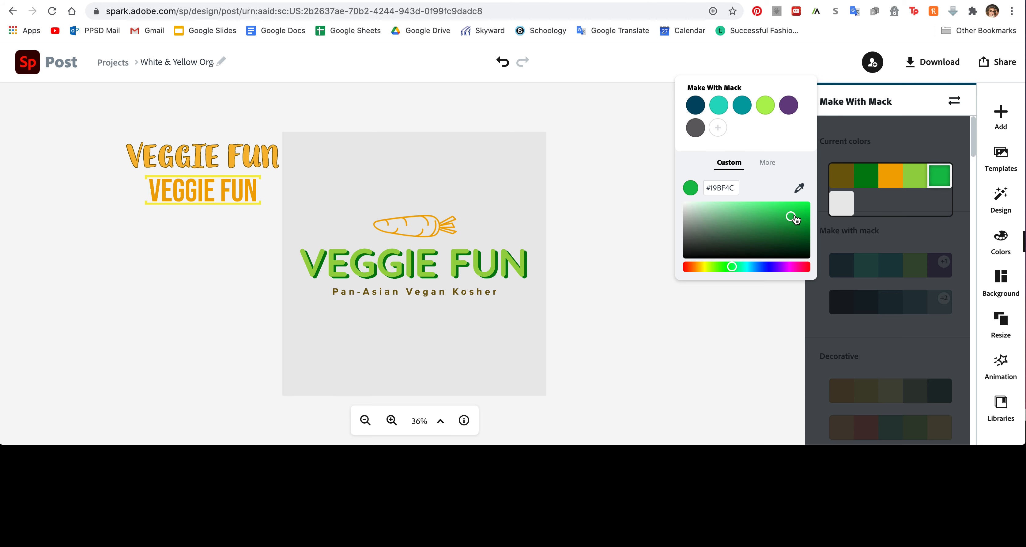
pyautogui.click(630, 238)
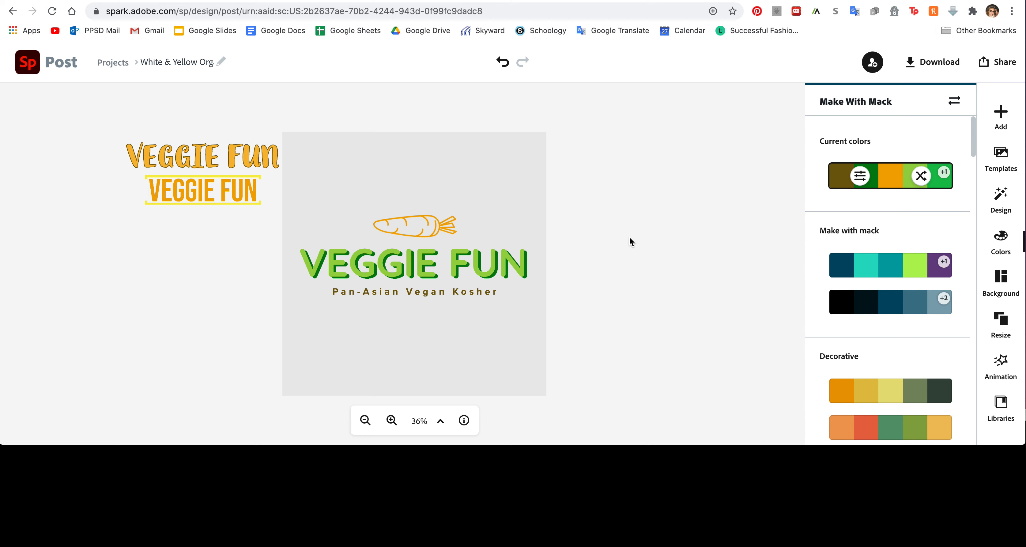
# - Shuffle the current palette repeatedly to try different color arrangements across the logo and background
pyautogui.click(921, 176)
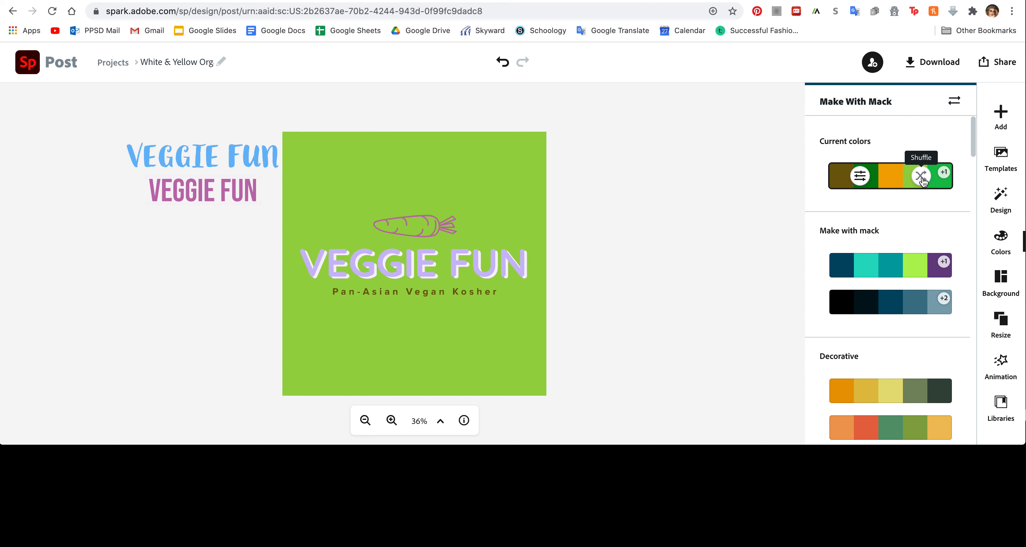
pyautogui.click(921, 176)
pyautogui.click(921, 178)
pyautogui.click(921, 178)
pyautogui.click(921, 177)
pyautogui.click(921, 177)
pyautogui.click(921, 177)
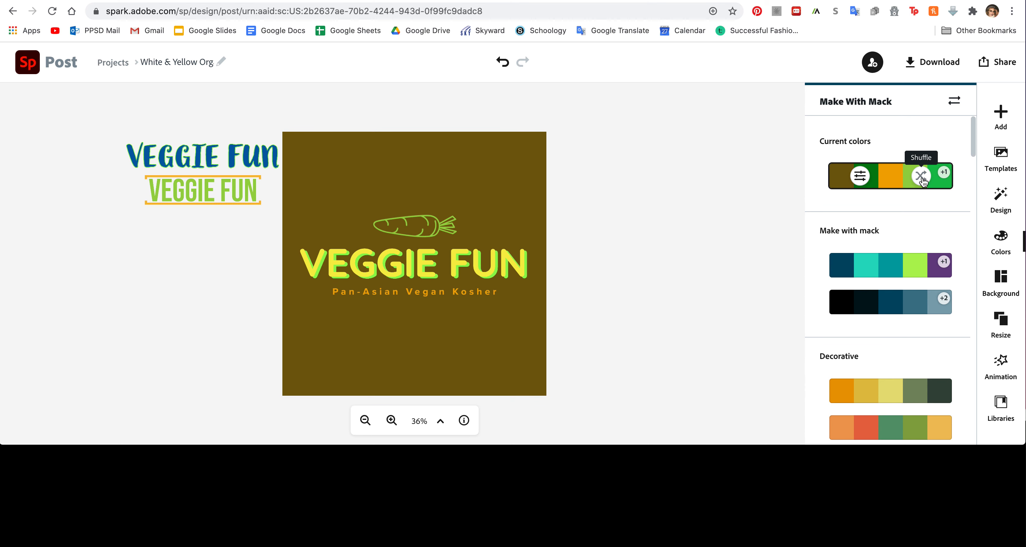
pyautogui.click(921, 178)
pyautogui.click(921, 178)
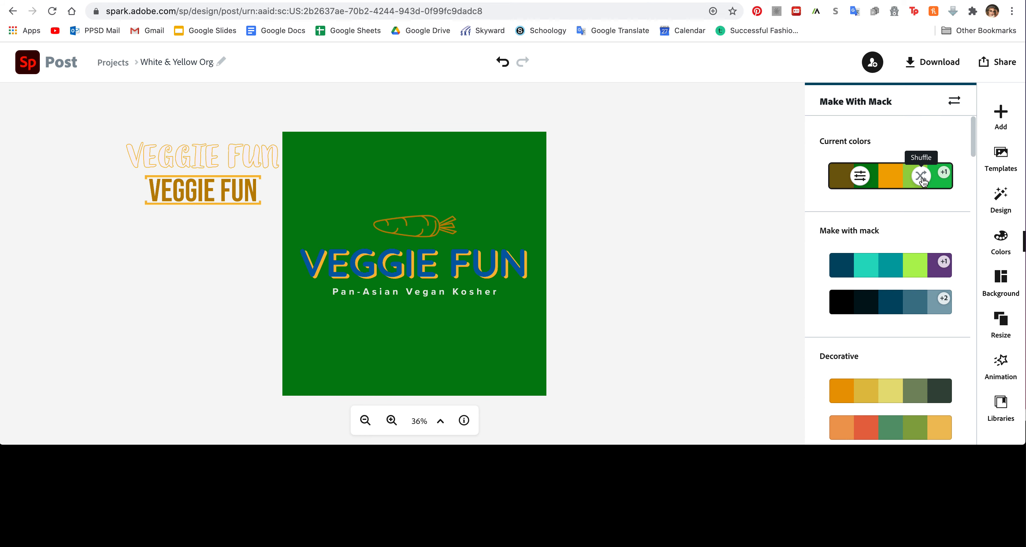
pyautogui.click(921, 178)
pyautogui.click(921, 178)
# - Apply the decorative green-and-cream palette and shuffle it to a light green background with a cream heading and dark green carrot and tagline
pyautogui.scroll(-4, 904, 252)
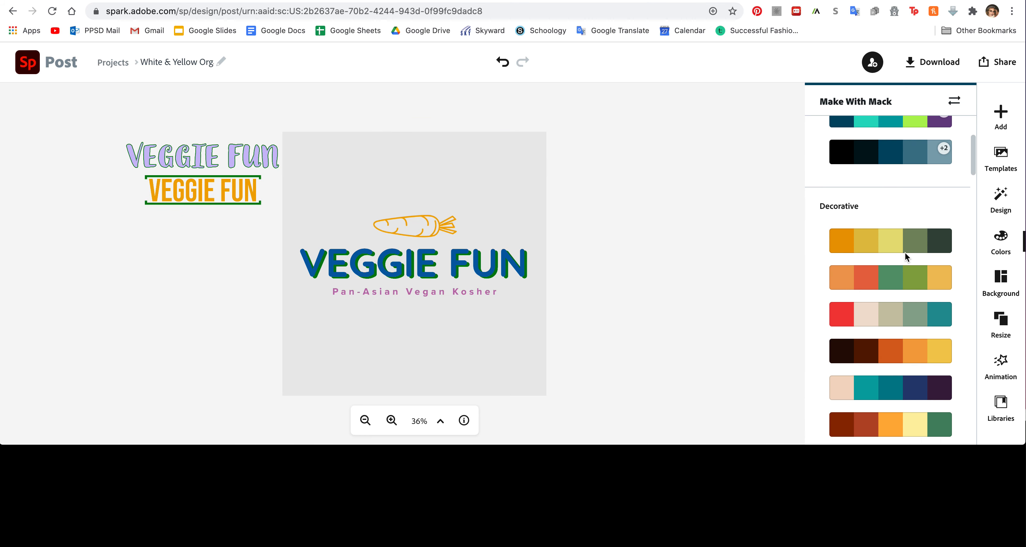
pyautogui.scroll(-5, 905, 252)
pyautogui.click(900, 279)
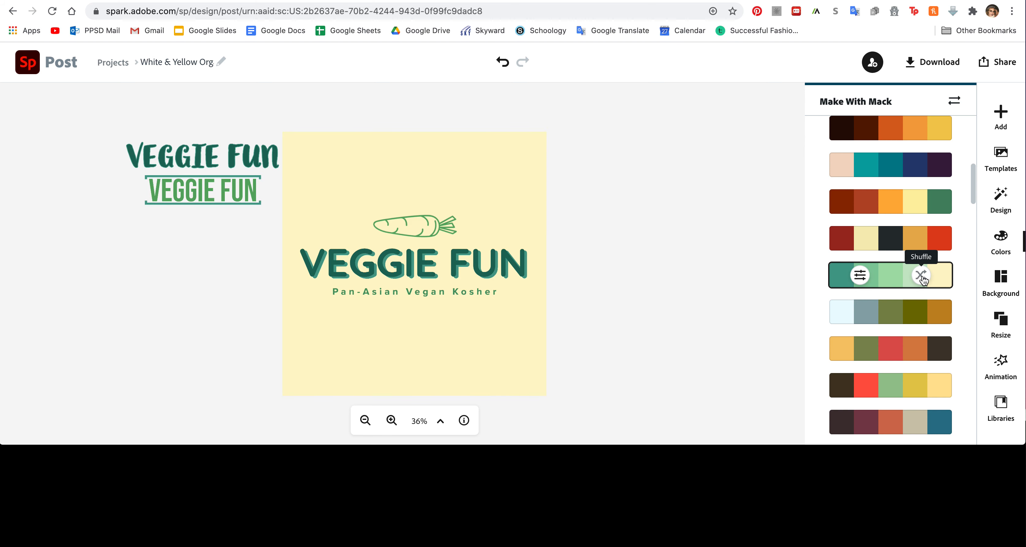
pyautogui.click(922, 277)
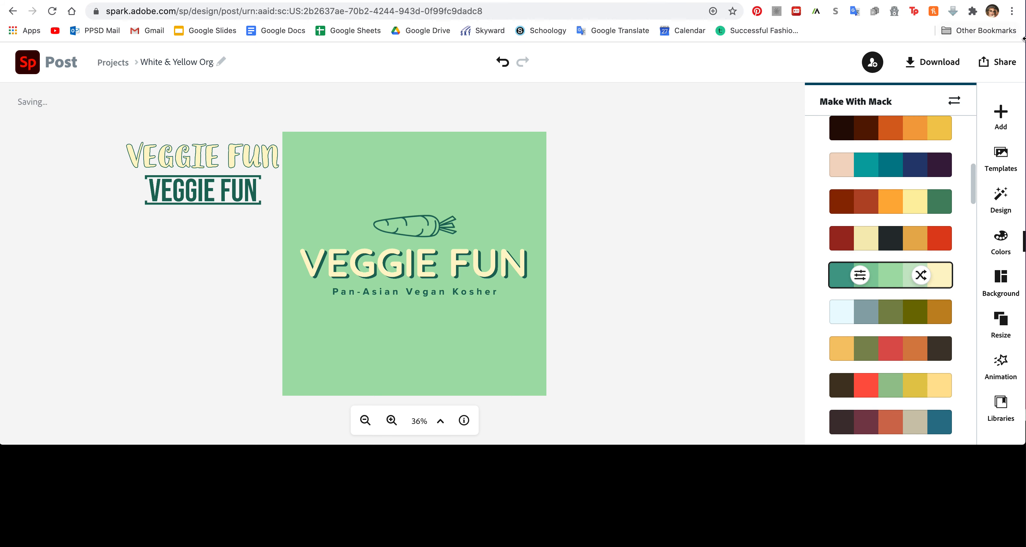
# - Download the square logo as a PNG with a solid color background
pyautogui.click(946, 64)
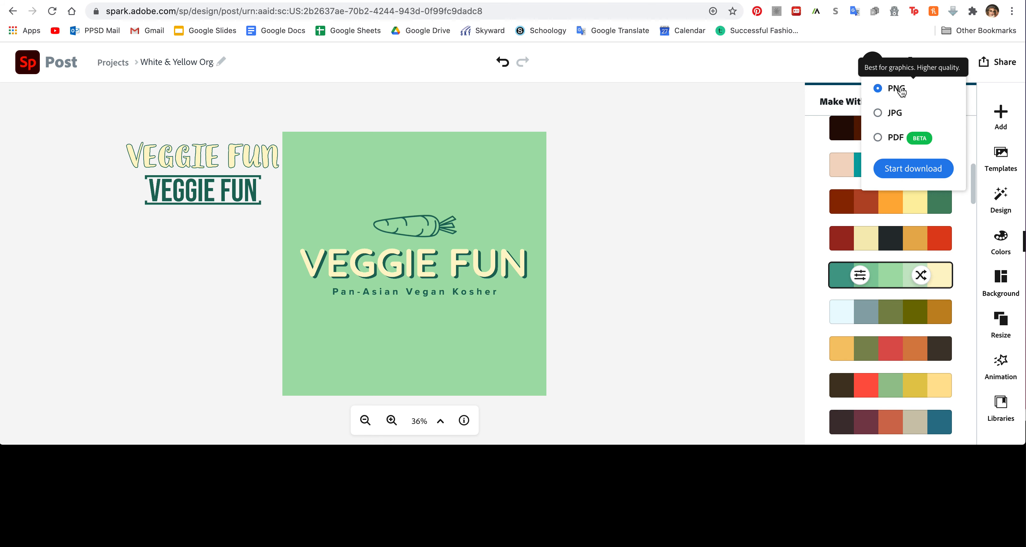
pyautogui.click(910, 167)
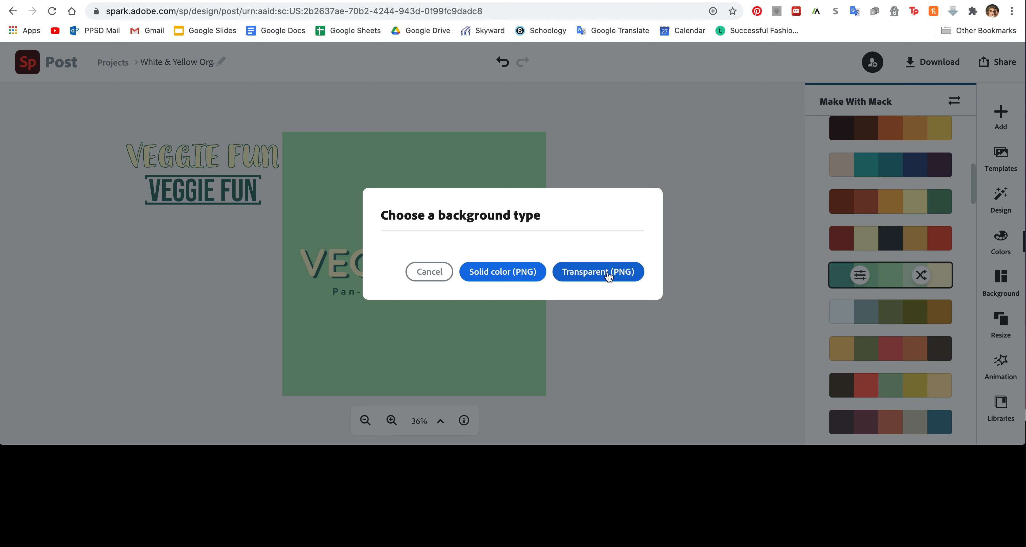
pyautogui.click(525, 274)
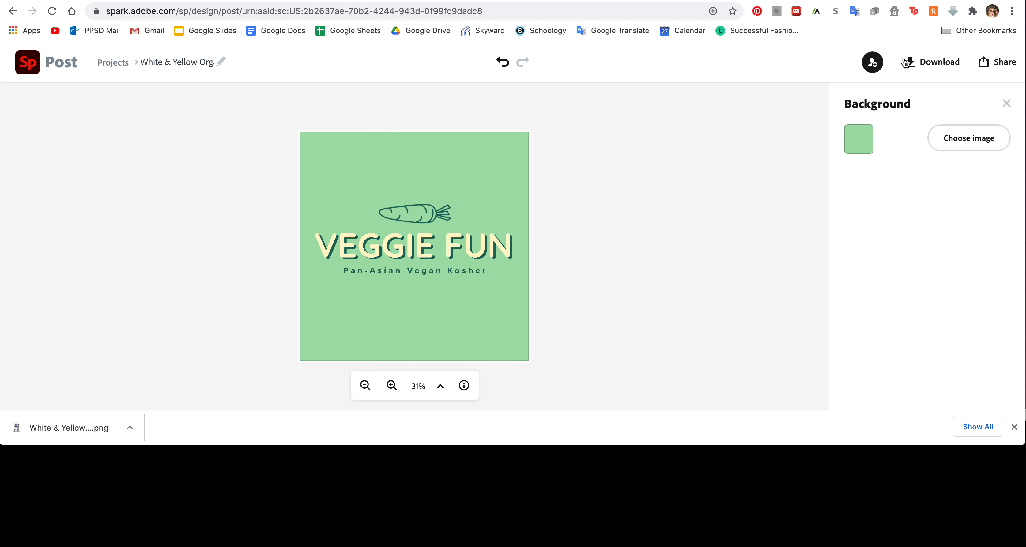
# - Set the artboard's background color to white
pyautogui.click(963, 136)
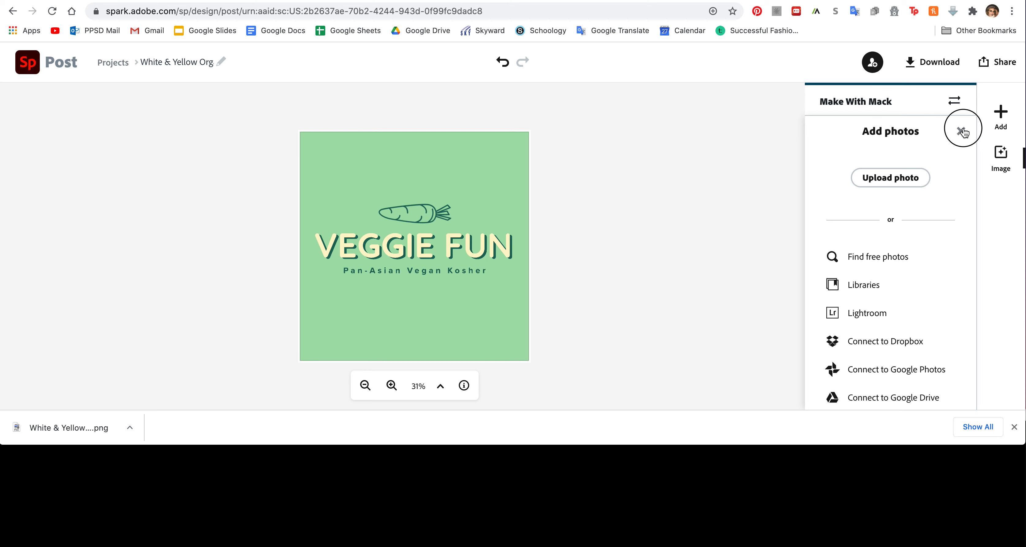
pyautogui.click(962, 132)
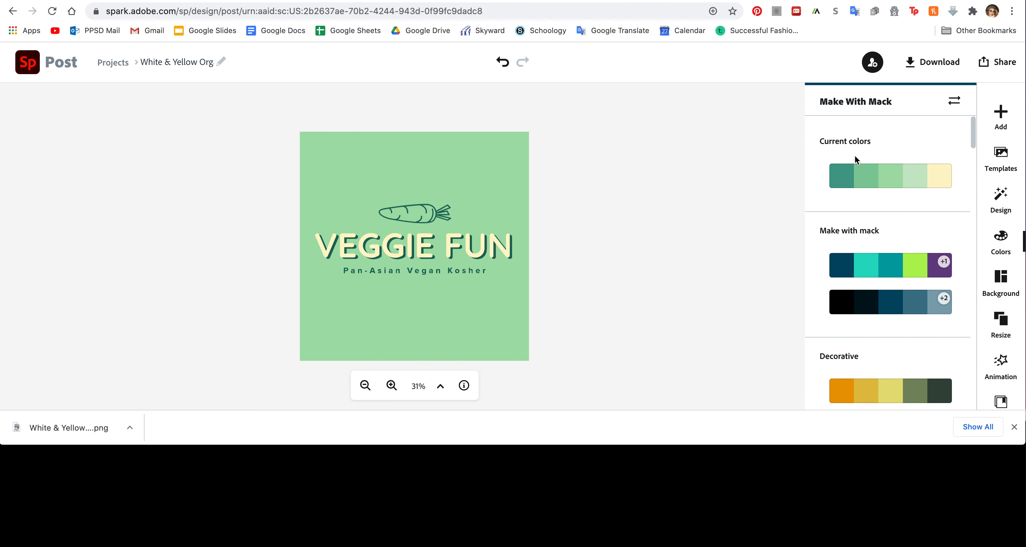
pyautogui.click(503, 193)
pyautogui.click(858, 139)
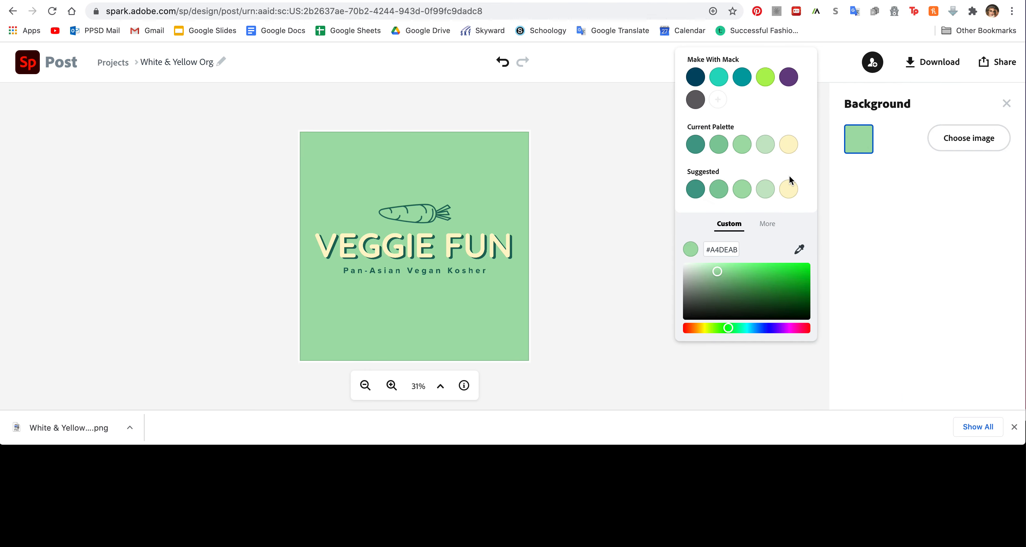
pyautogui.moveTo(718, 278); pyautogui.dragTo(664, 253)
pyautogui.click(617, 252)
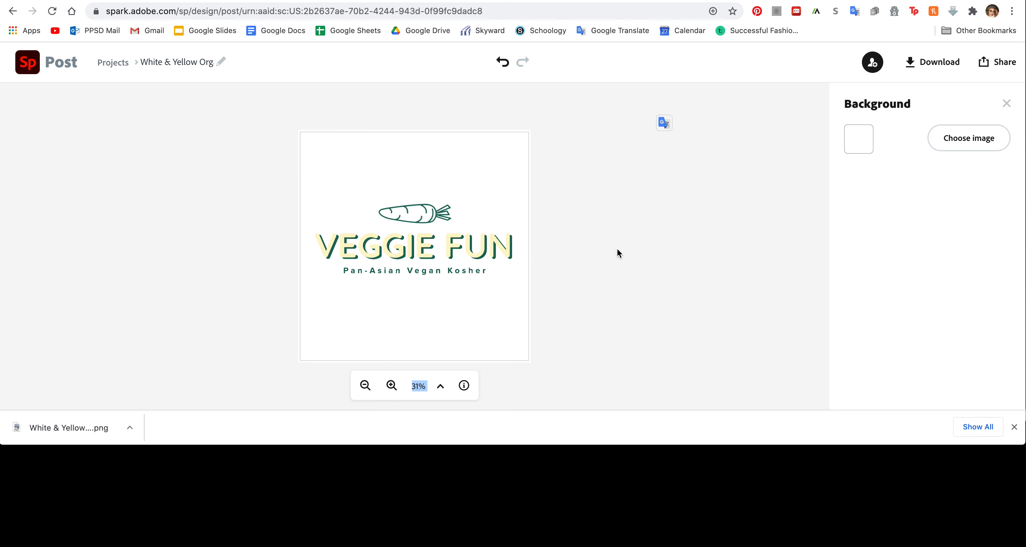
pyautogui.click(1005, 104)
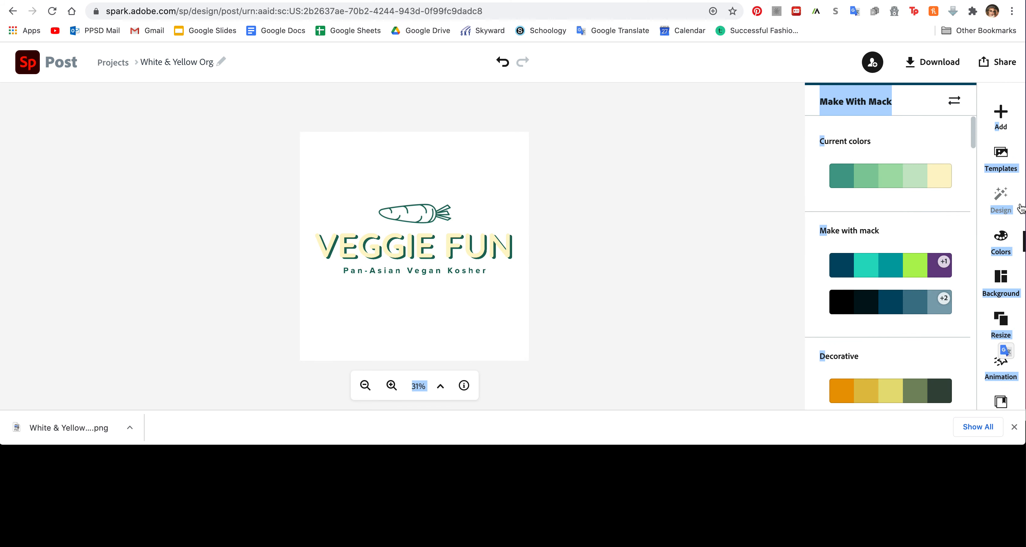
# - Search the icons for "circle" and add a solid filled circle to the logo
pyautogui.click(1000, 114)
pyautogui.click(910, 112)
pyautogui.tripleClick(890, 162)
pyautogui.write('c')
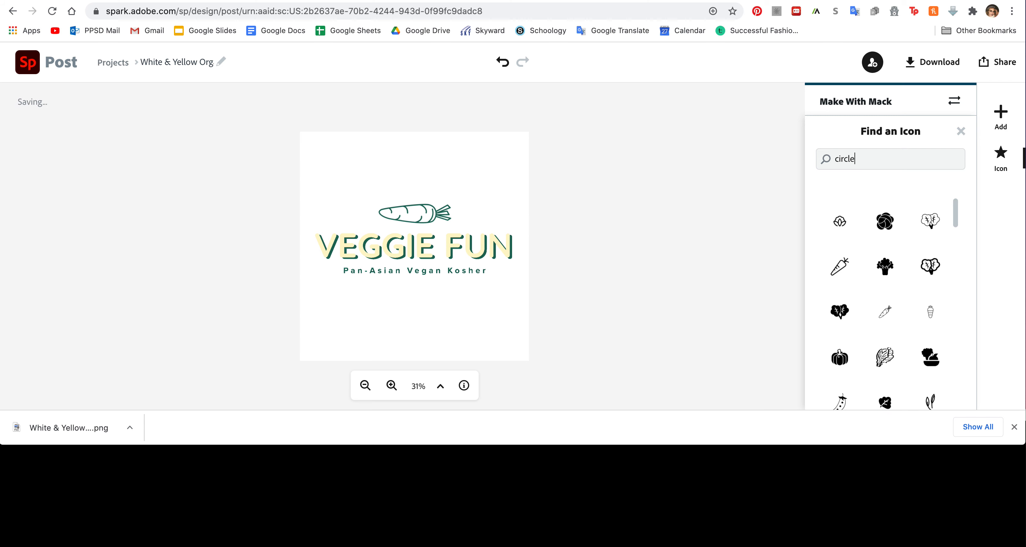
pyautogui.write('ircle')
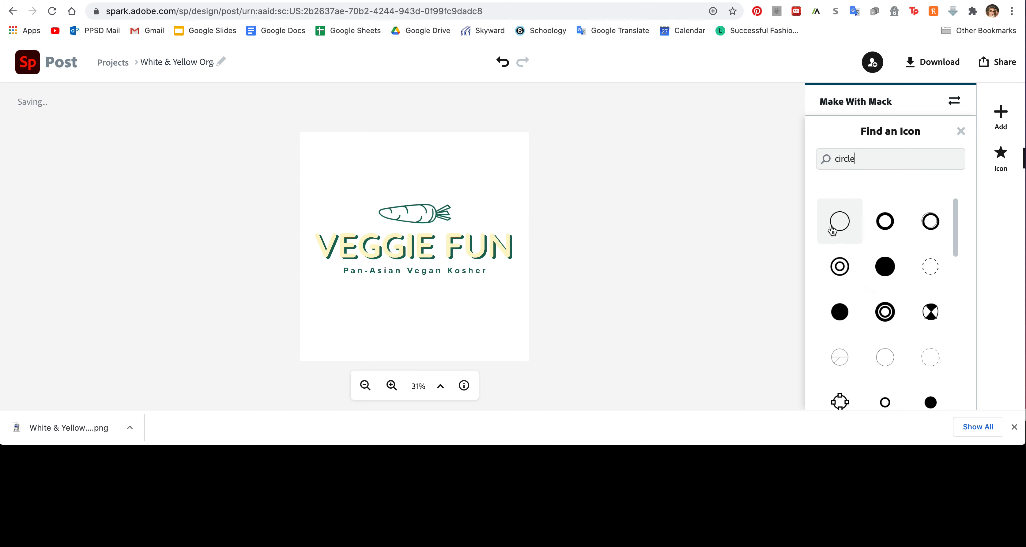
pyautogui.click(889, 274)
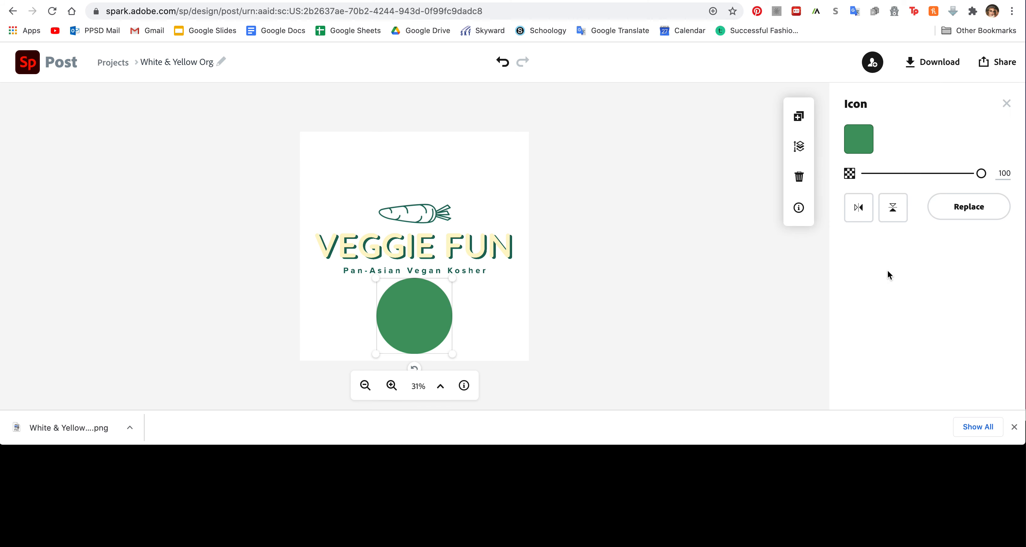
# - Enlarge the circle until it almost fills the artboard and center it on the canvas
pyautogui.moveTo(452, 279); pyautogui.dragTo(583, 147)
pyautogui.moveTo(475, 233); pyautogui.dragTo(401, 228)
pyautogui.moveTo(517, 139); pyautogui.dragTo(520, 141)
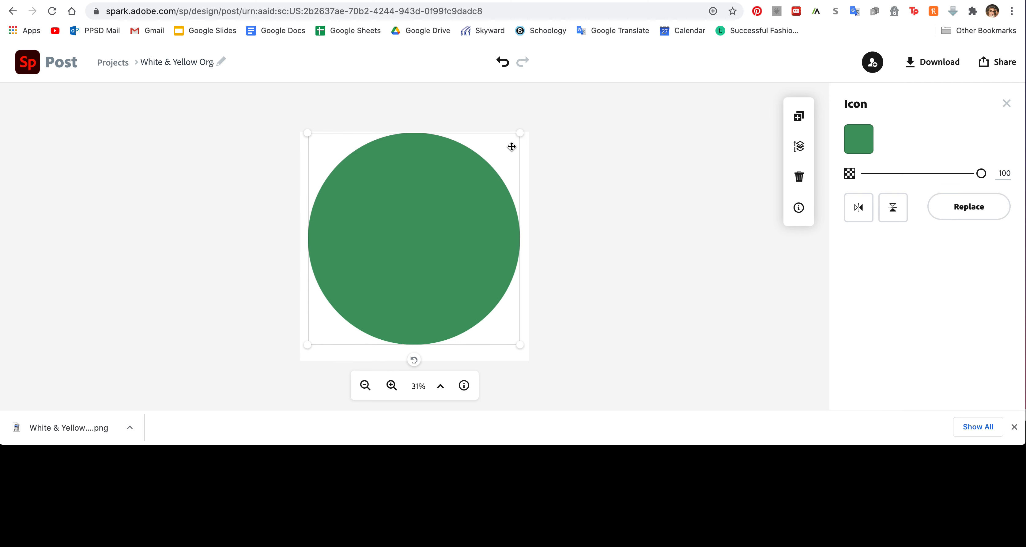
pyautogui.moveTo(464, 197); pyautogui.dragTo(465, 201)
# - Send the circle behind the logo elements and recolor it with the palette's light green #A4DEAB
pyautogui.click(799, 146)
pyautogui.click(768, 193)
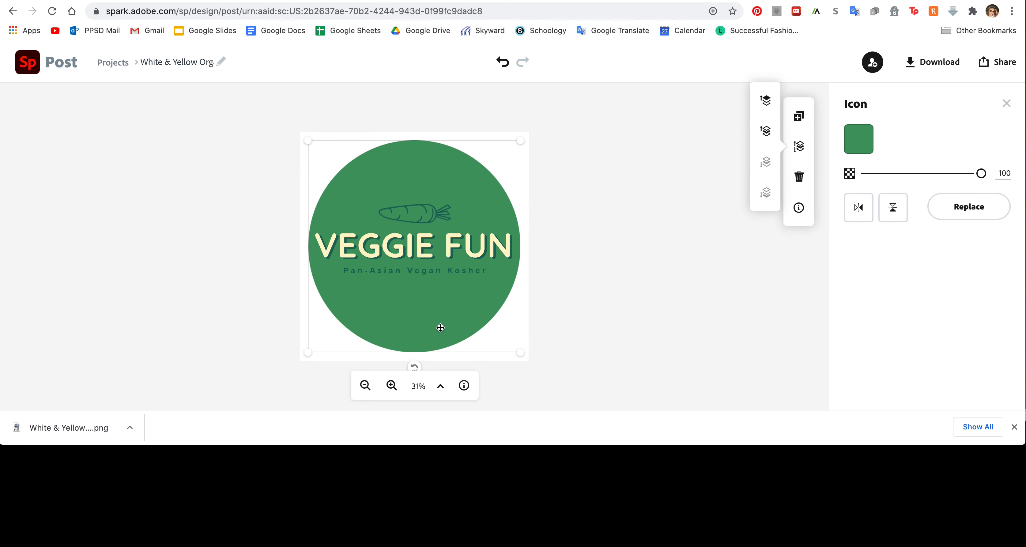
pyautogui.click(859, 139)
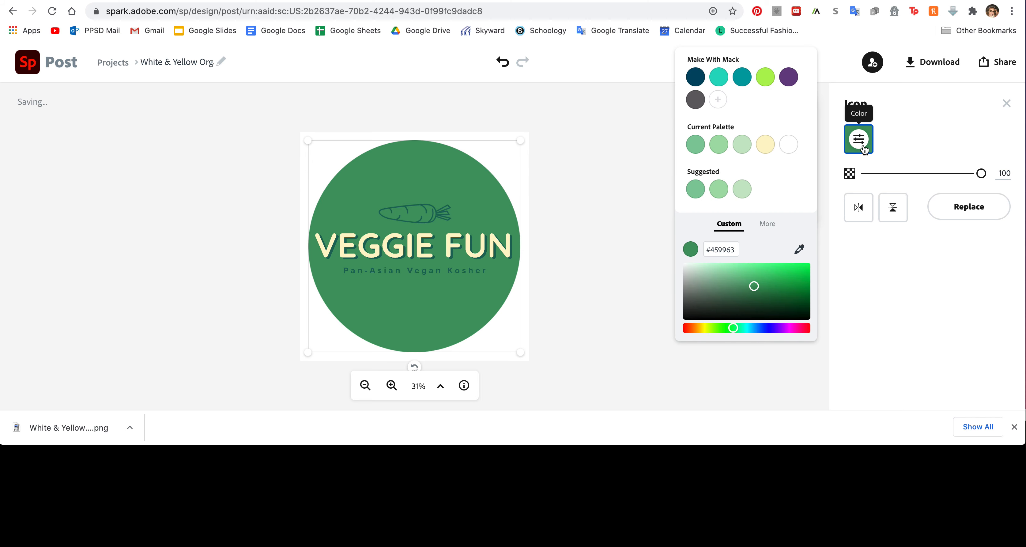
pyautogui.click(718, 145)
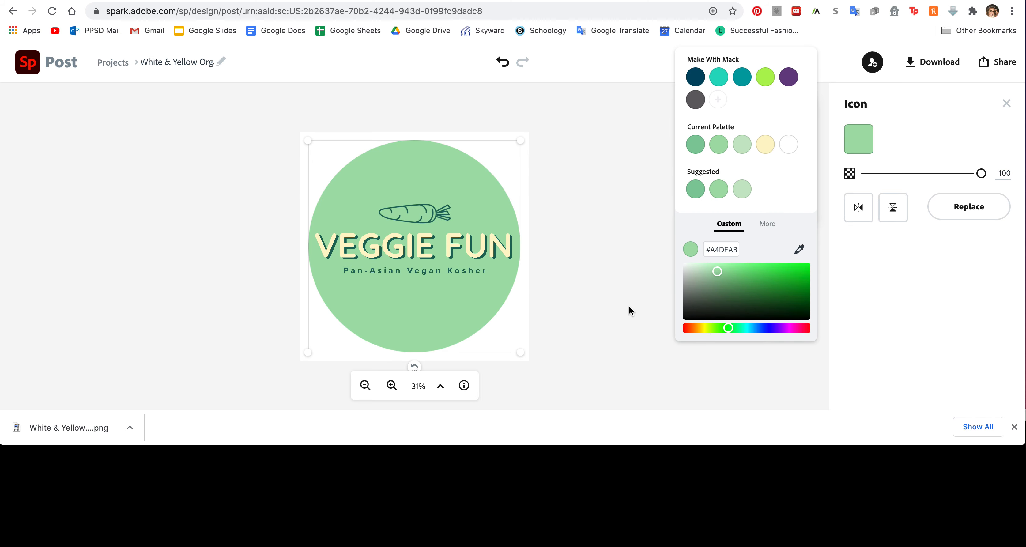
pyautogui.click(612, 289)
pyautogui.click(138, 279)
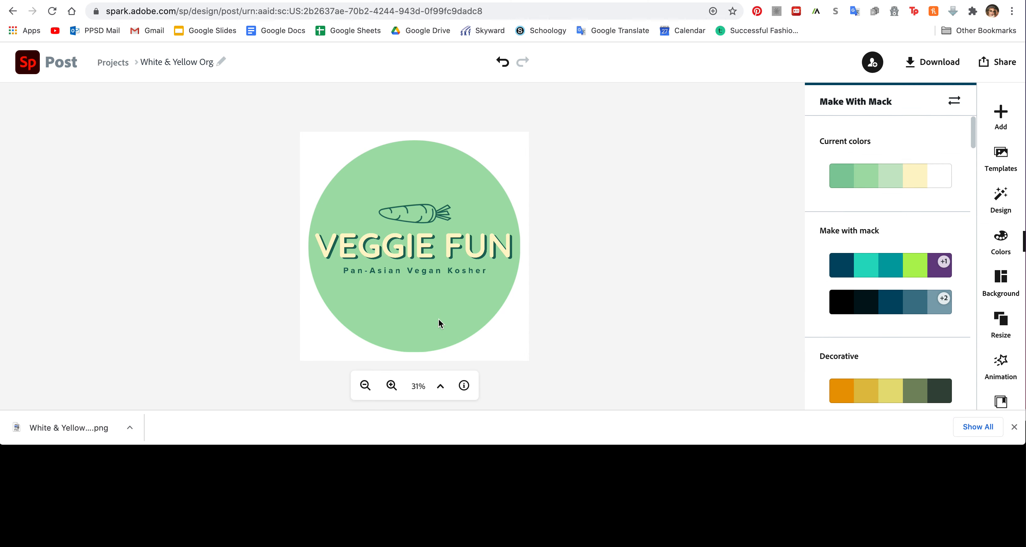
pyautogui.moveTo(439, 318); pyautogui.dragTo(444, 314)
pyautogui.click(744, 191)
# - Download the circular version of the logo as a PNG with a solid color background
pyautogui.click(930, 62)
pyautogui.click(922, 168)
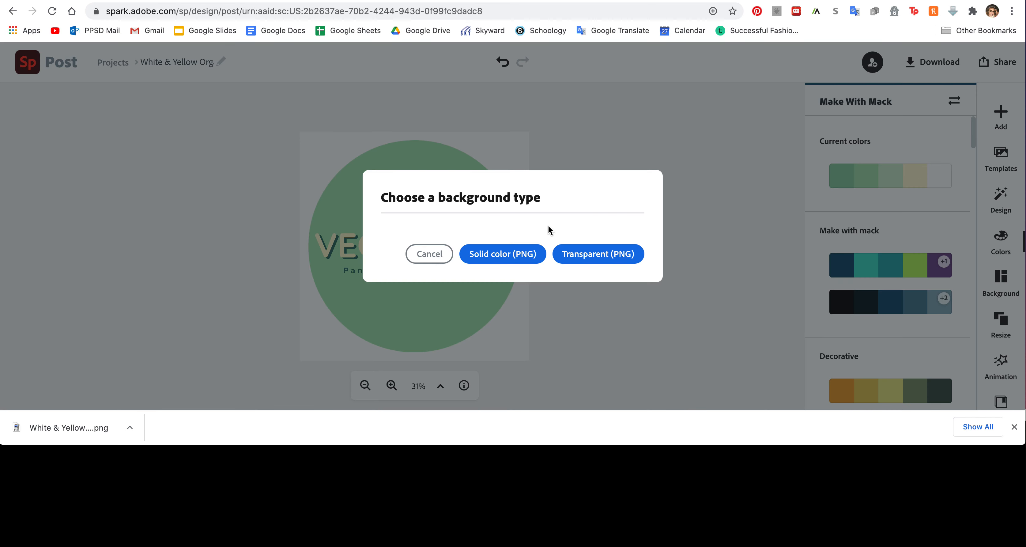
pyautogui.click(528, 252)
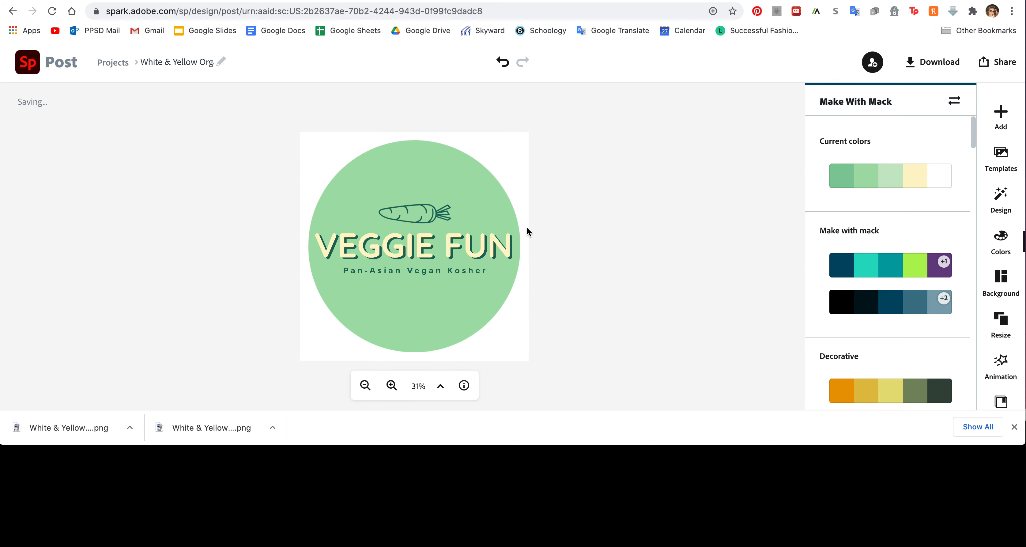
# - Restyle the VEGGIE FUN title with a suggested Bellfort Thin style, enlarge it and center it in the circle
pyautogui.click(454, 247)
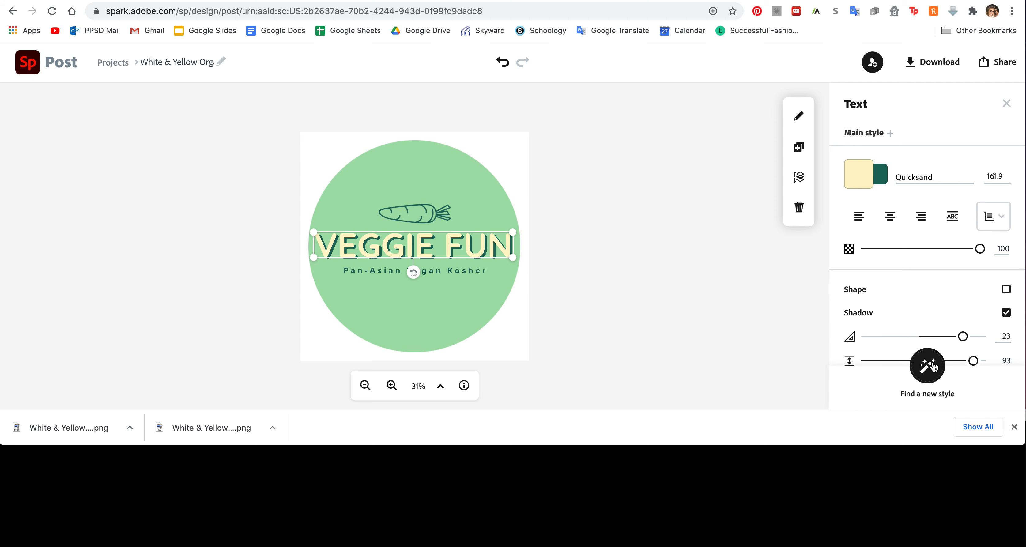
pyautogui.click(929, 366)
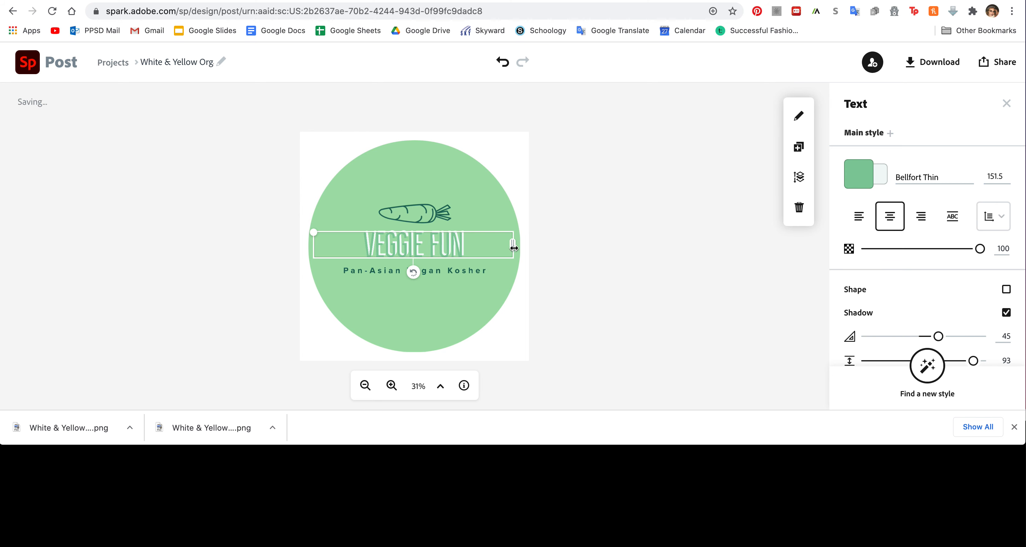
pyautogui.moveTo(514, 245); pyautogui.dragTo(518, 245)
pyautogui.moveTo(313, 231); pyautogui.dragTo(263, 216)
pyautogui.moveTo(378, 236); pyautogui.dragTo(405, 243)
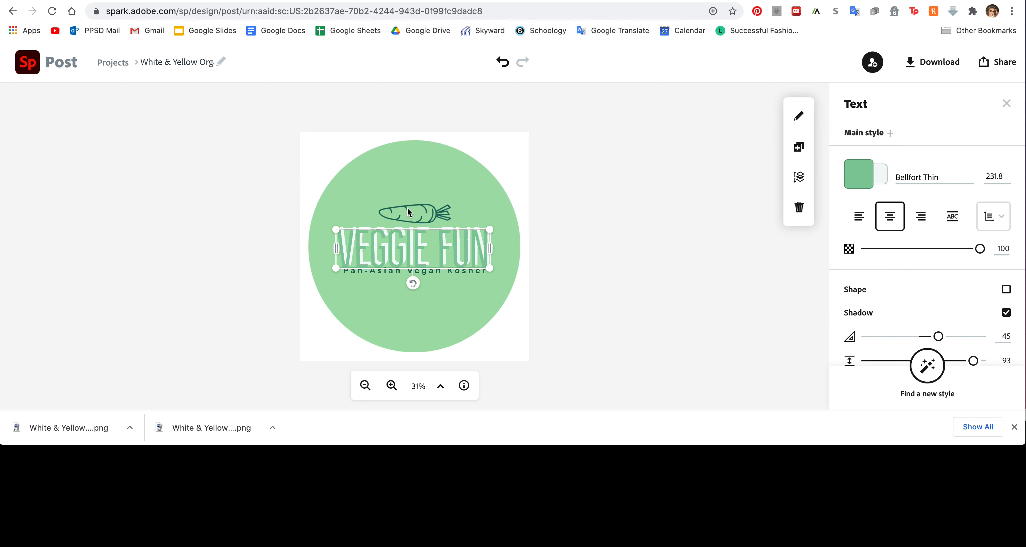
# - Move the tagline down to clear the enlarged title and delete the carrot icon
pyautogui.click(407, 206)
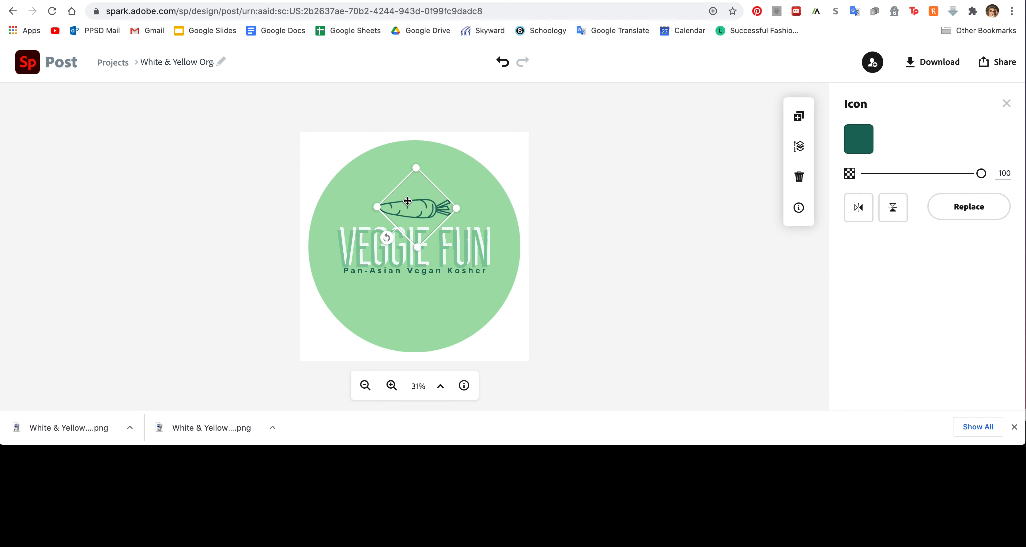
pyautogui.moveTo(387, 271); pyautogui.dragTo(386, 279)
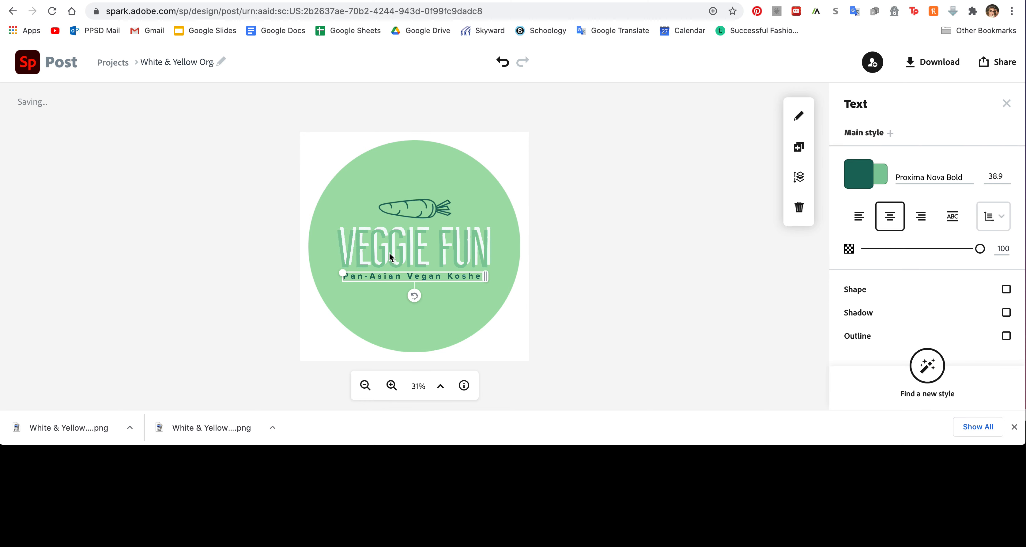
pyautogui.click(399, 203)
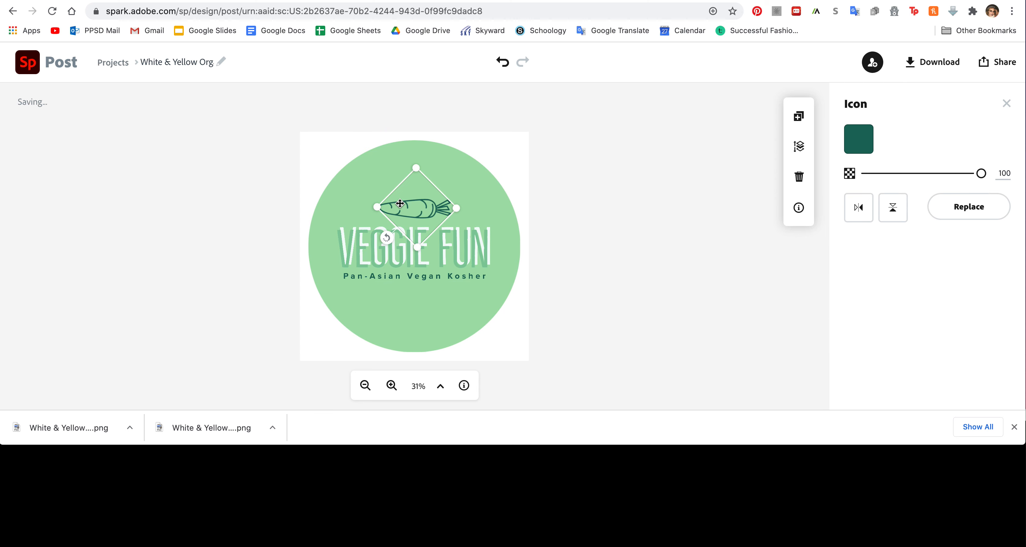
pyautogui.press('Delete')
# - Search the icon library for "vegetable"
pyautogui.click(1000, 115)
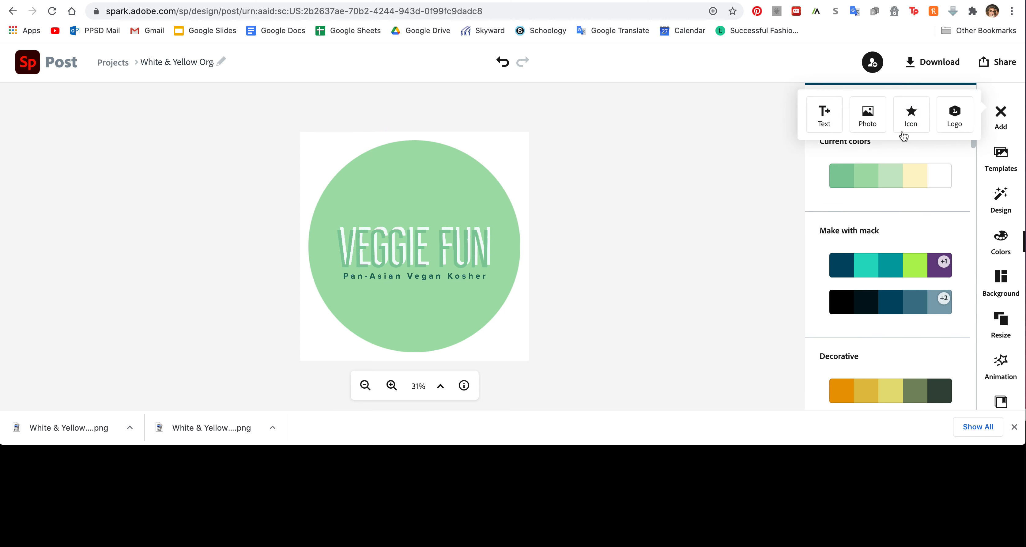
pyautogui.click(909, 117)
pyautogui.press('super+a')
pyautogui.write('vegeta')
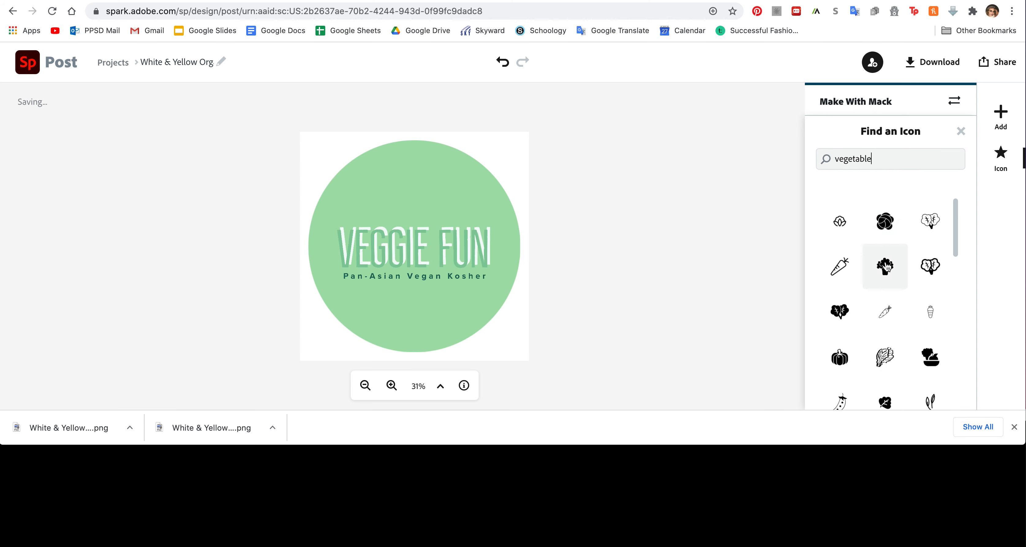
# - Try the slender two-leaf icon above the title, shrunk and rotated sideways, and remove it
pyautogui.scroll(-2, 886, 267)
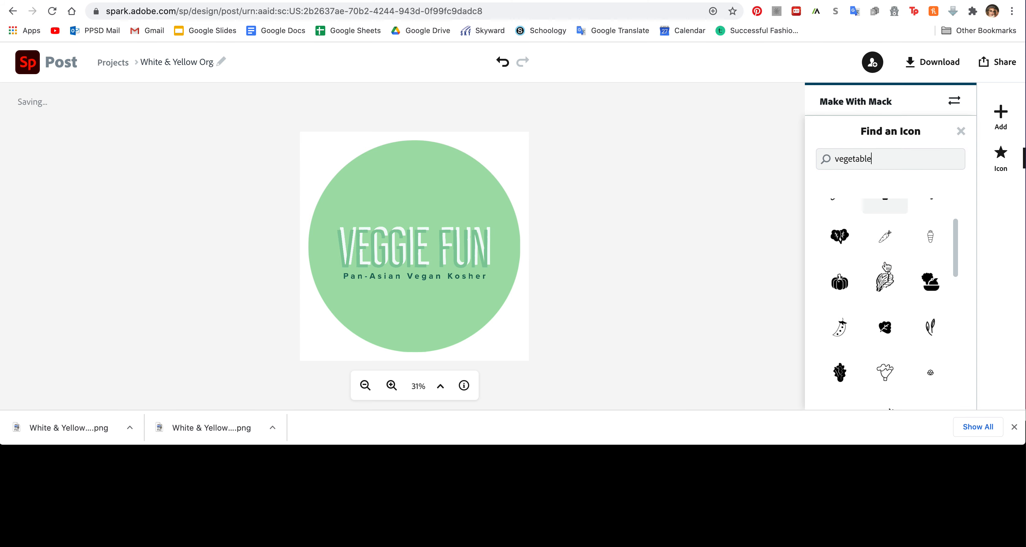
pyautogui.click(931, 327)
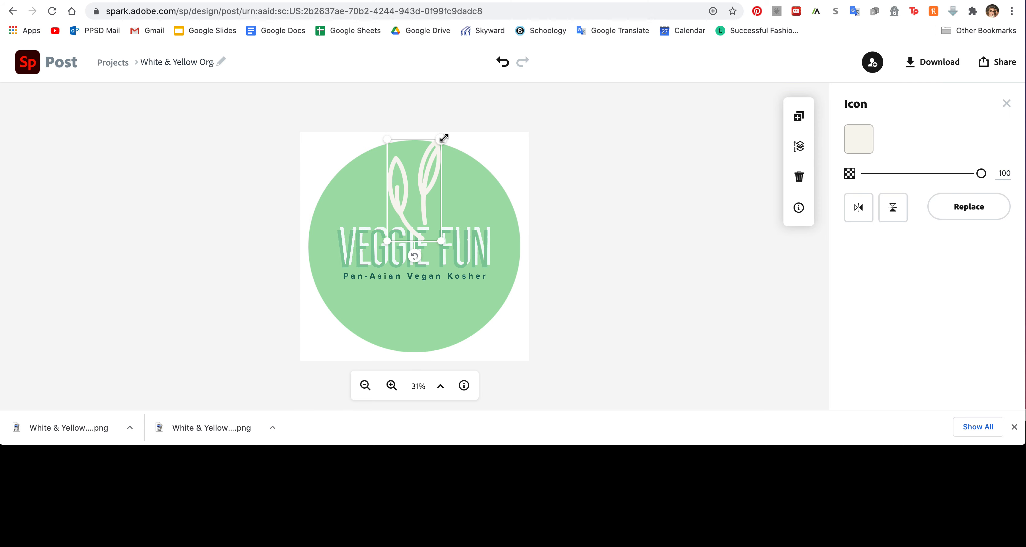
pyautogui.moveTo(441, 140); pyautogui.dragTo(423, 174)
pyautogui.moveTo(405, 256); pyautogui.dragTo(453, 211)
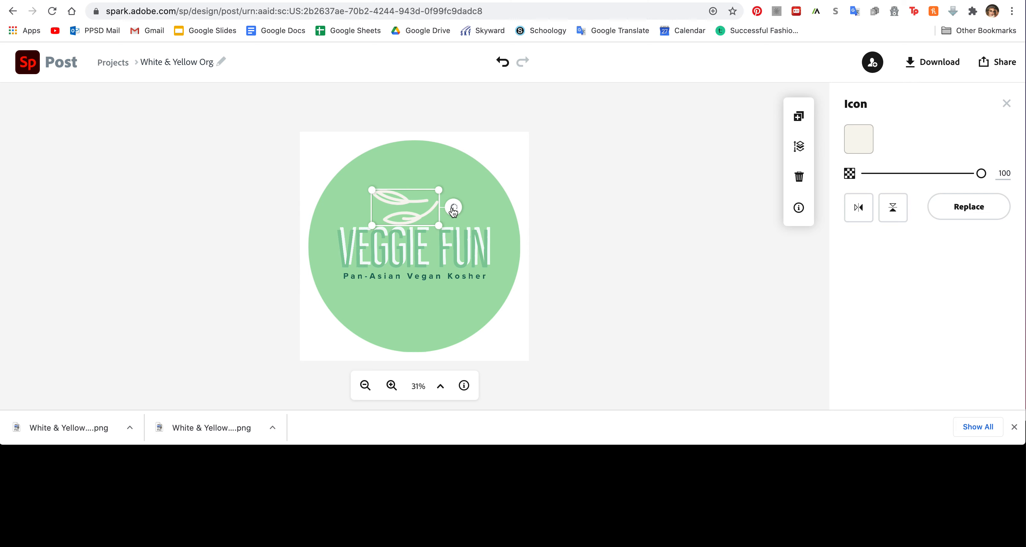
pyautogui.press('Delete')
# - Add the outlined two-leaf sprout icon from the "vegetable" icon results to the logo
pyautogui.click(999, 117)
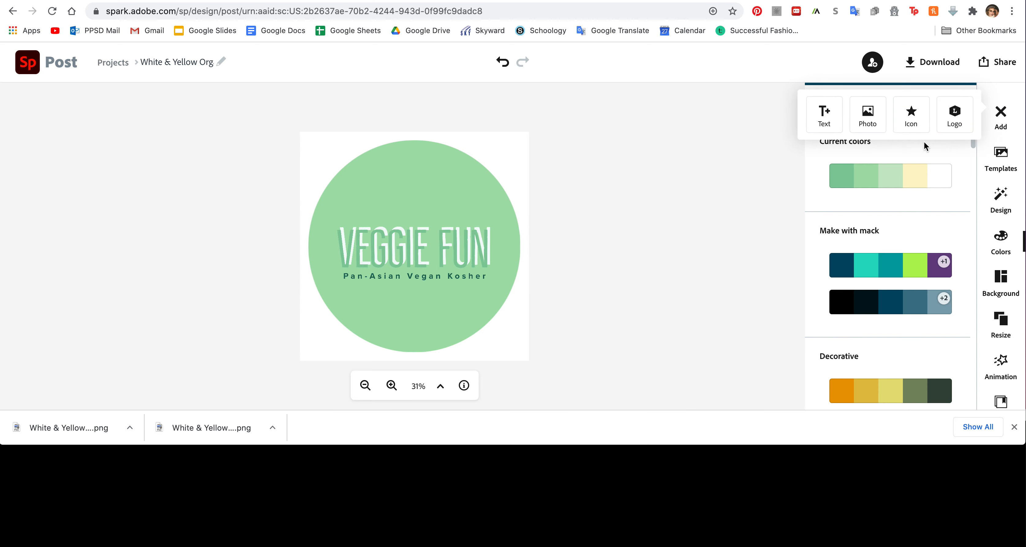
pyautogui.click(910, 116)
pyautogui.click(856, 164)
pyautogui.click(854, 157)
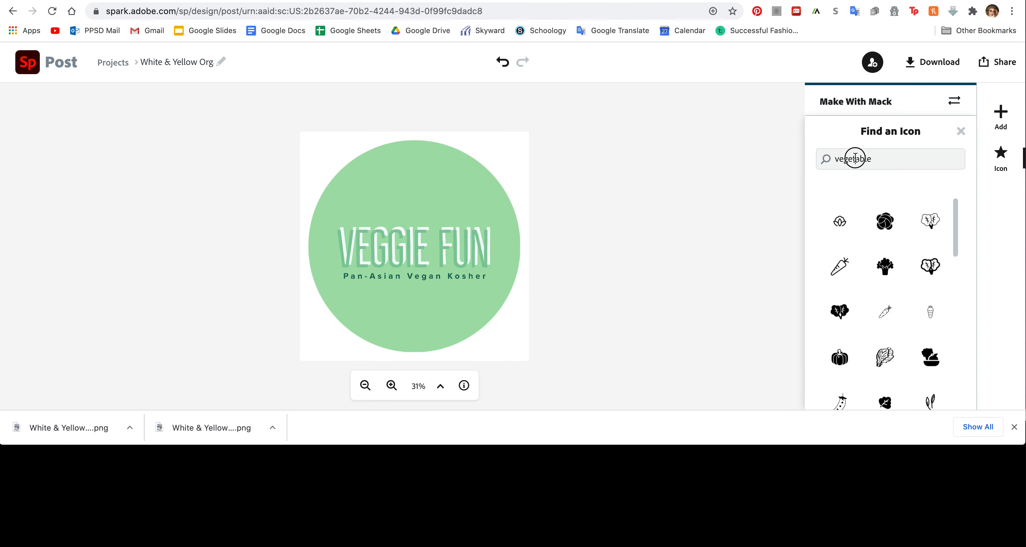
pyautogui.scroll(-3, 876, 302)
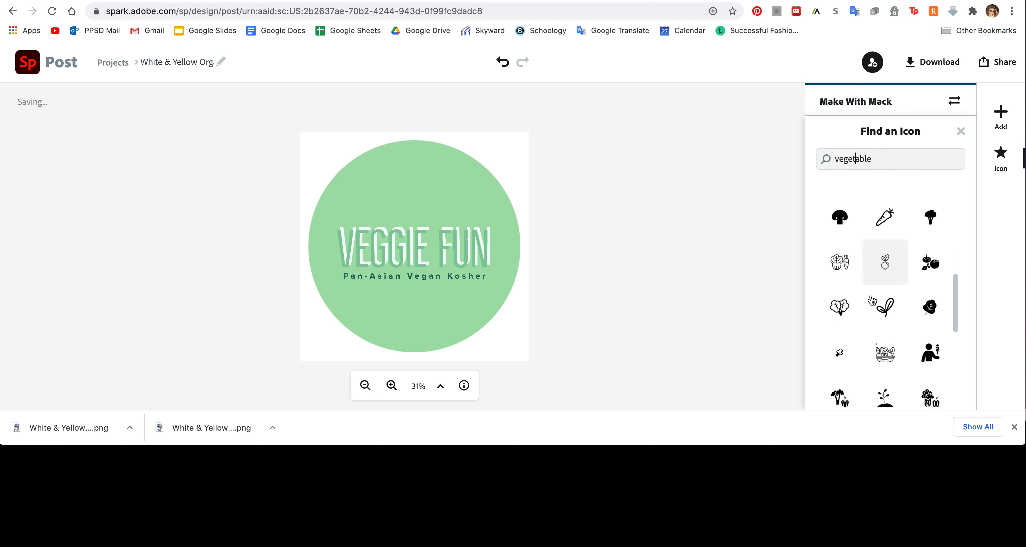
pyautogui.click(886, 295)
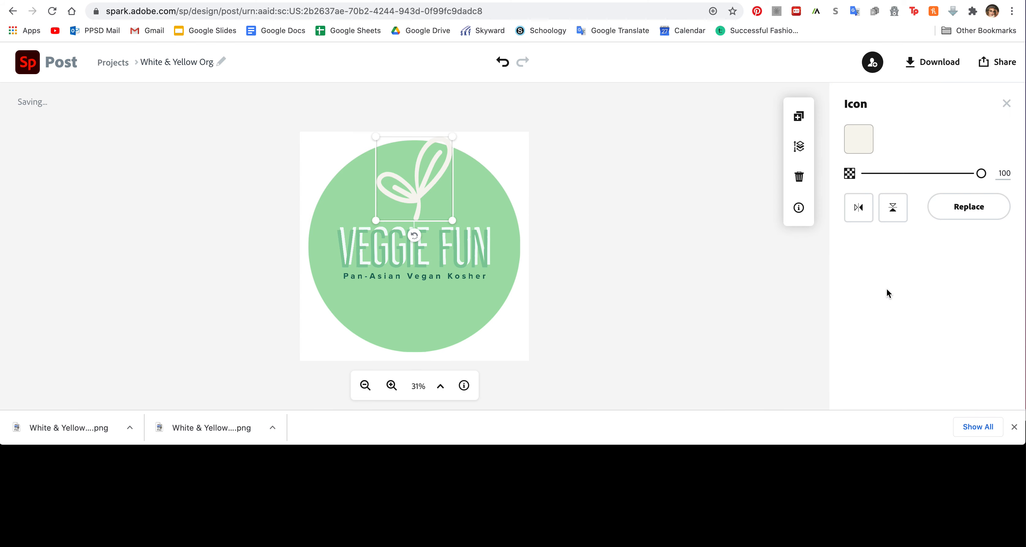
# - Shrink the sprout icon above the title and recolor it with the palette green #85CC9F
pyautogui.moveTo(459, 140); pyautogui.dragTo(421, 173)
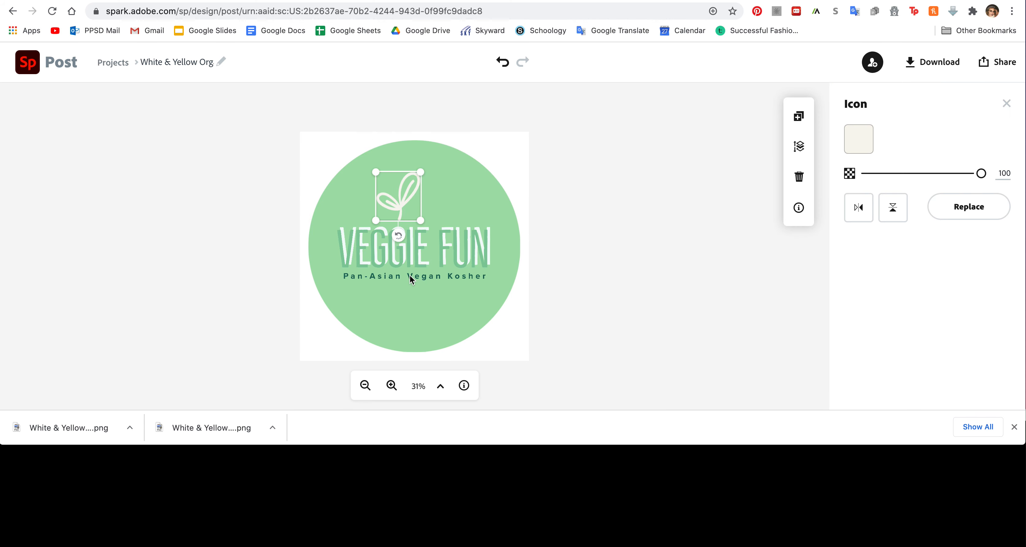
pyautogui.click(858, 139)
pyautogui.click(697, 146)
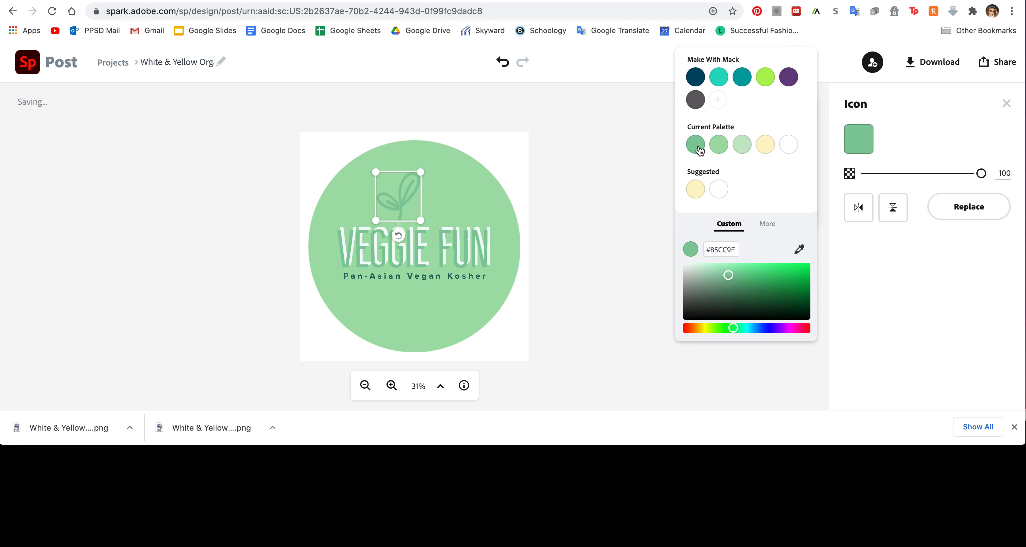
# - Copy the hex code of the tagline's dark green text color
pyautogui.click(436, 277)
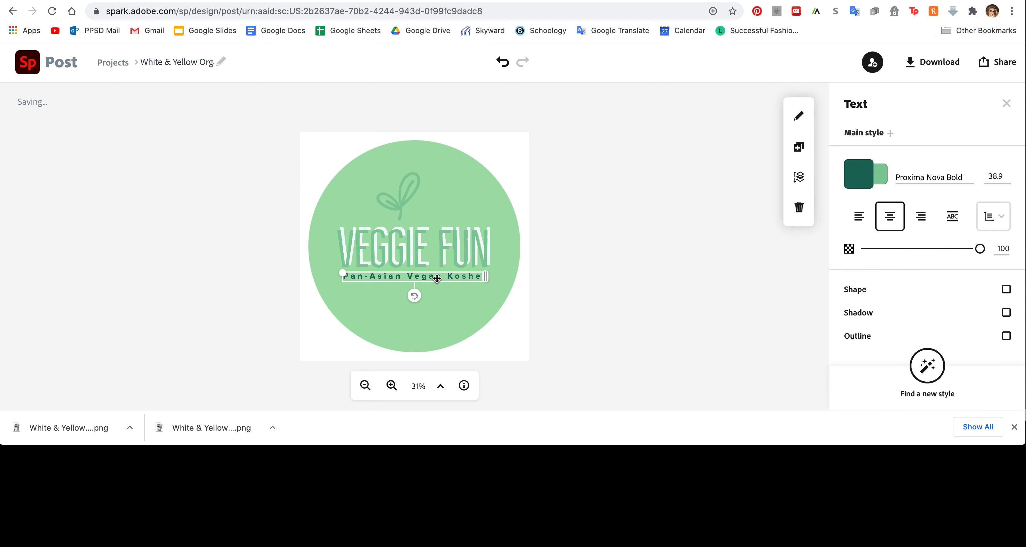
pyautogui.click(860, 178)
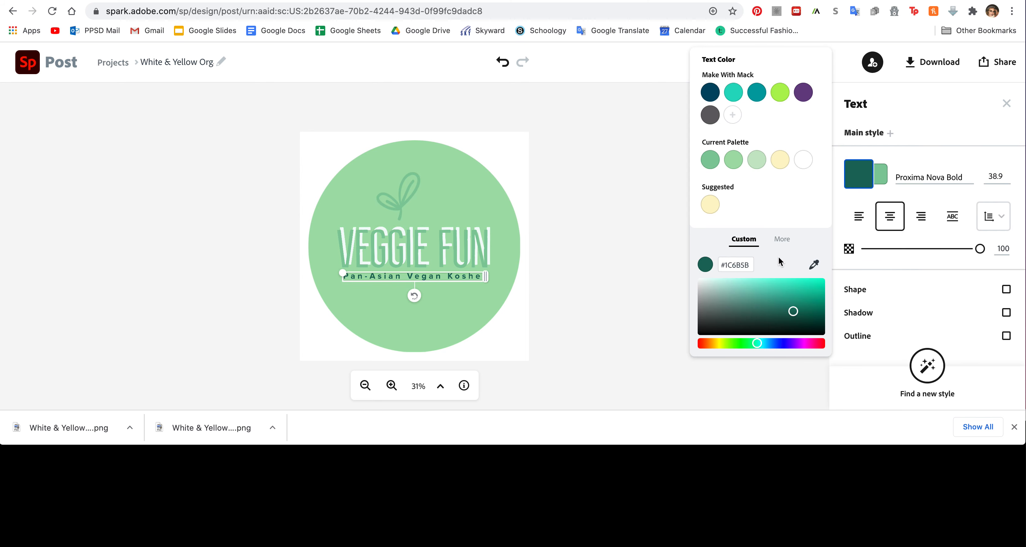
pyautogui.moveTo(704, 266); pyautogui.dragTo(734, 199)
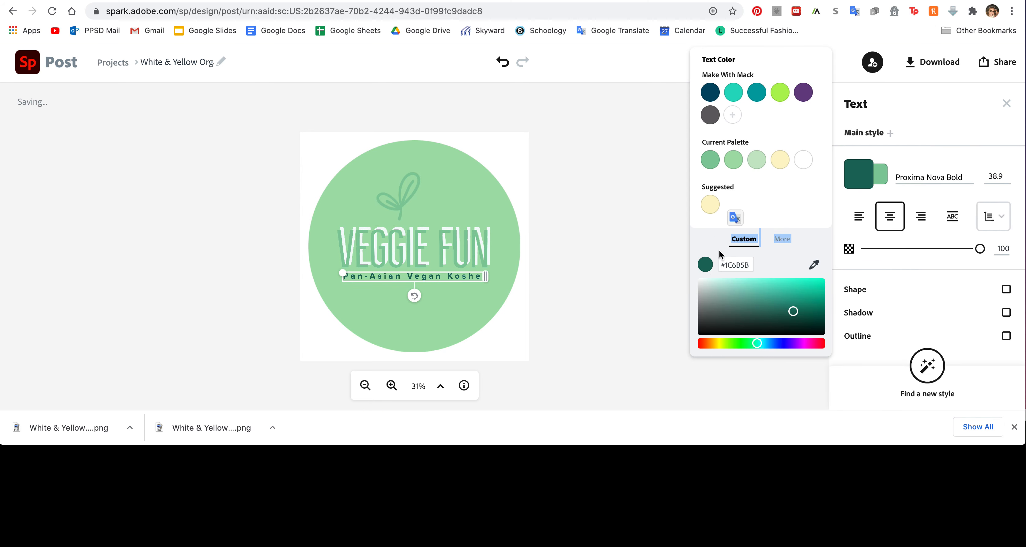
pyautogui.click(711, 266)
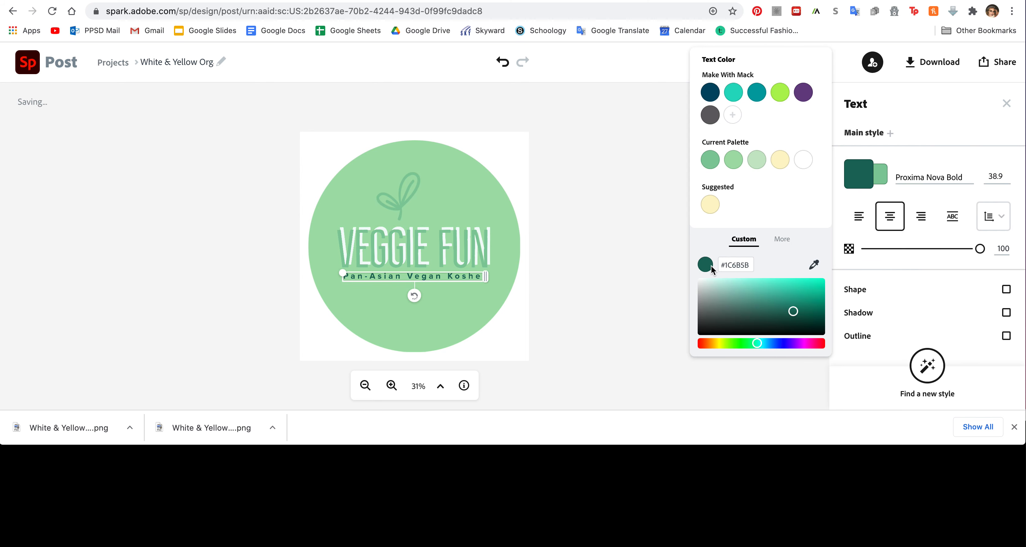
pyautogui.click(734, 266)
pyautogui.click(635, 256)
# - Recolor the sprout icon with the tagline's dark green #1C6B5B, then shrink and center it above the title
pyautogui.click(414, 194)
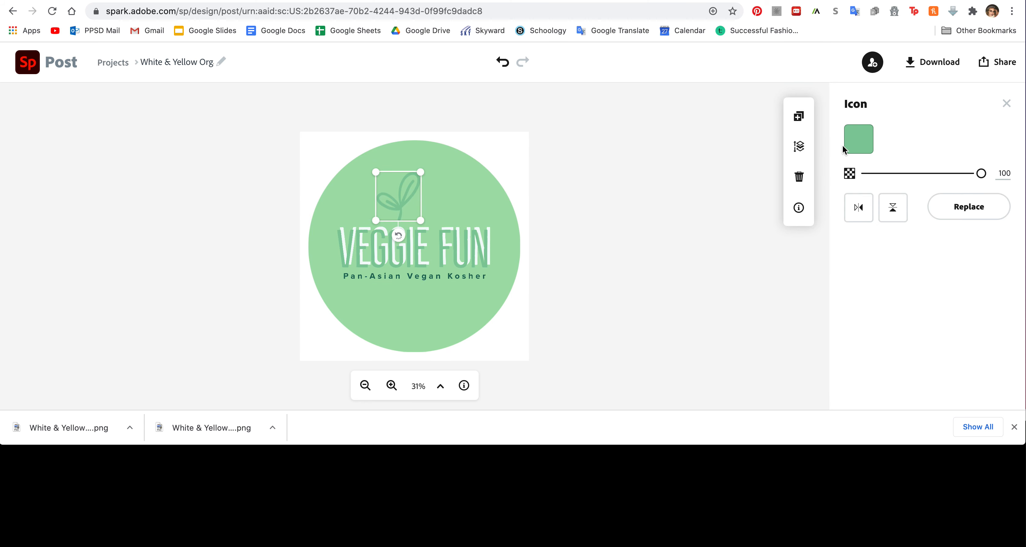
pyautogui.click(876, 143)
pyautogui.click(715, 248)
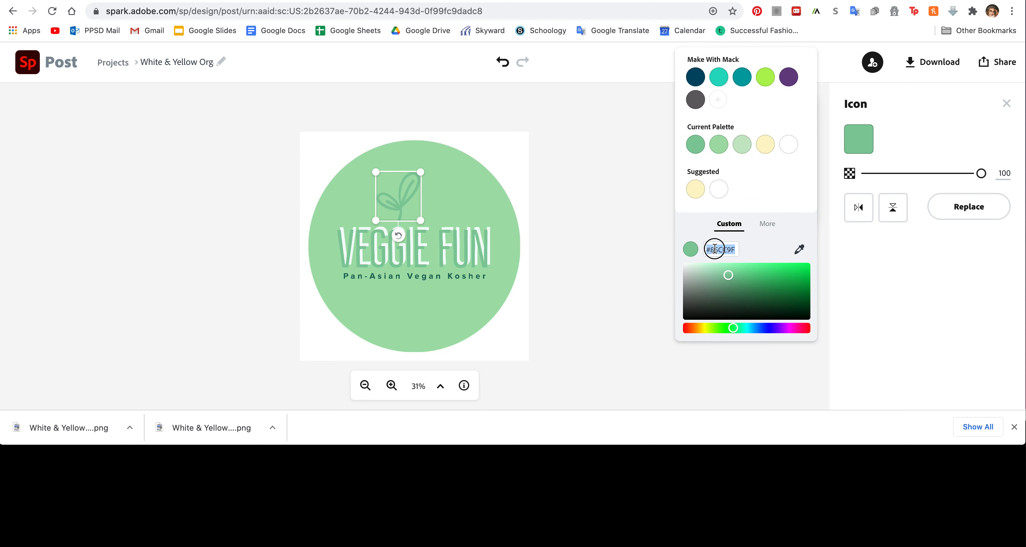
pyautogui.write('#1B6B5B')
pyautogui.click(576, 246)
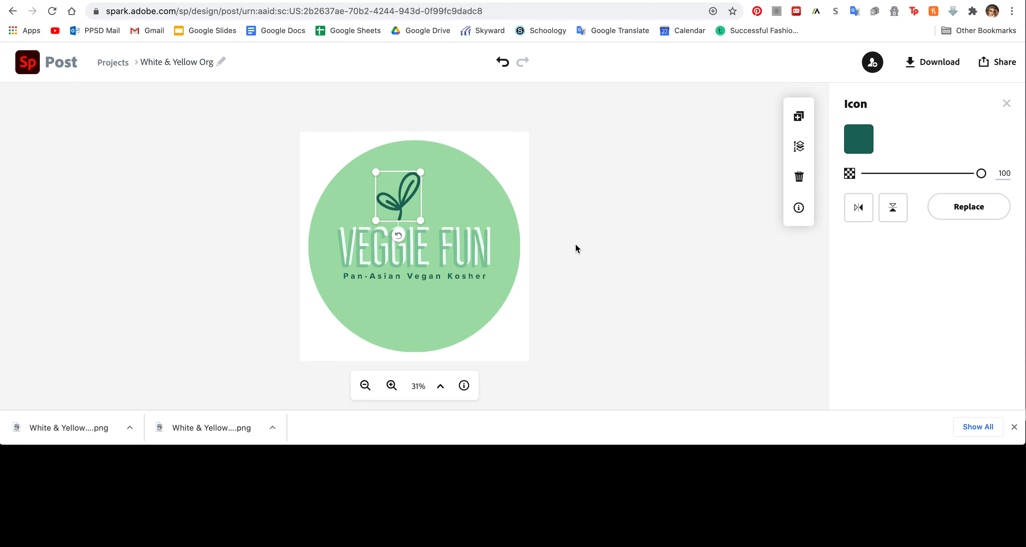
pyautogui.moveTo(406, 201)
pyautogui.mouseDown()
pyautogui.moveTo(422, 198)
pyautogui.moveTo(429, 175)
pyautogui.moveTo(422, 200)
pyautogui.mouseUp()
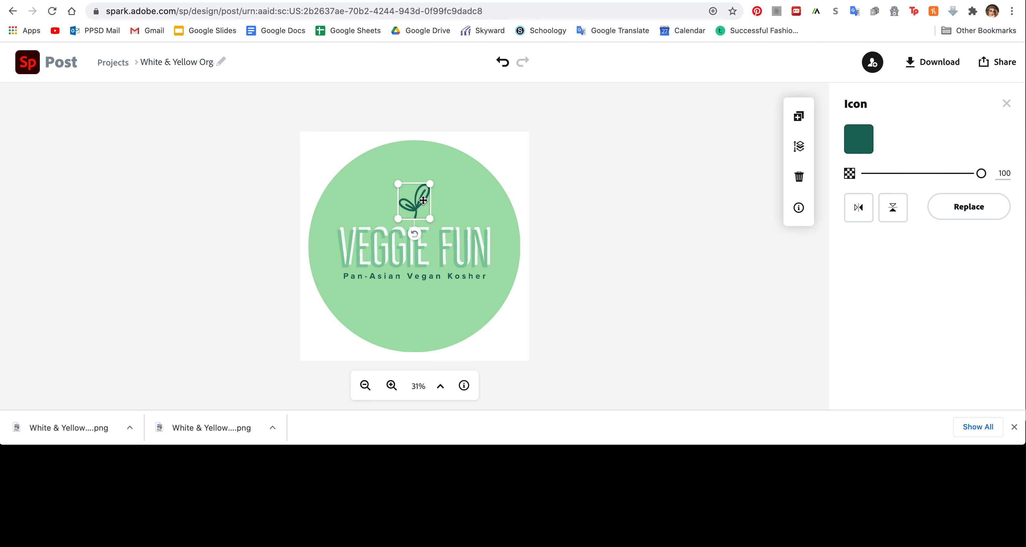
pyautogui.click(563, 215)
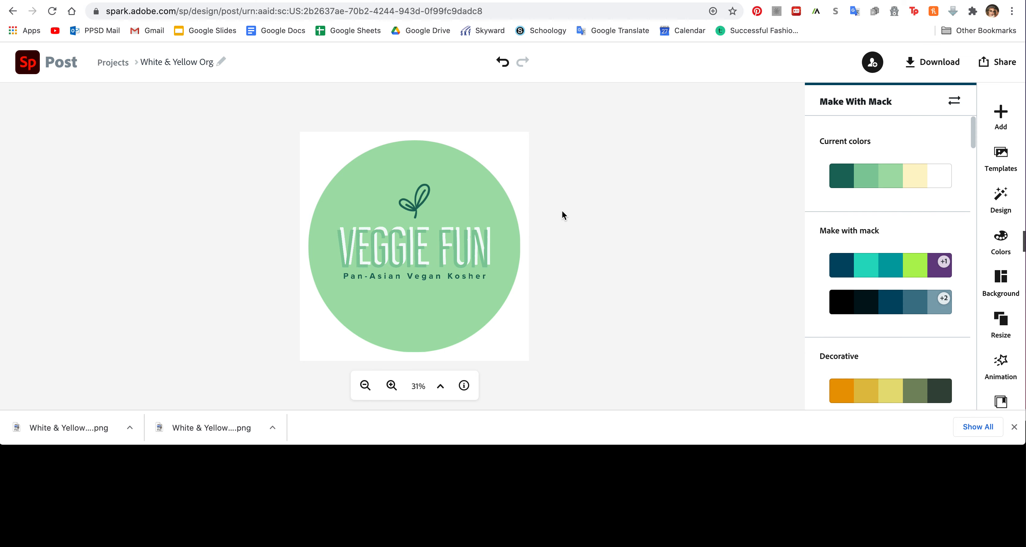
# - Delete the solid light green circle behind the logo and search the icons for "circle"
pyautogui.click(465, 328)
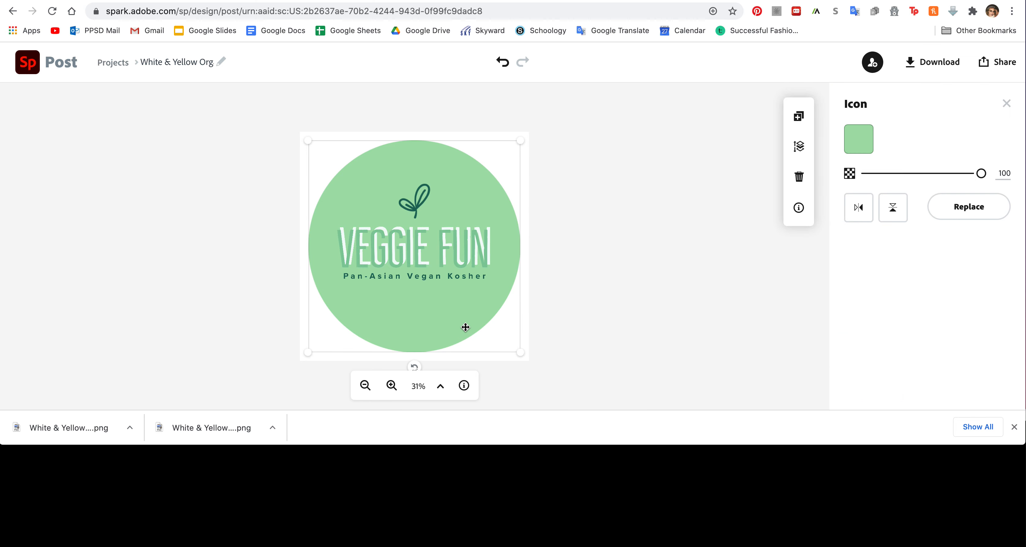
pyautogui.press('Delete')
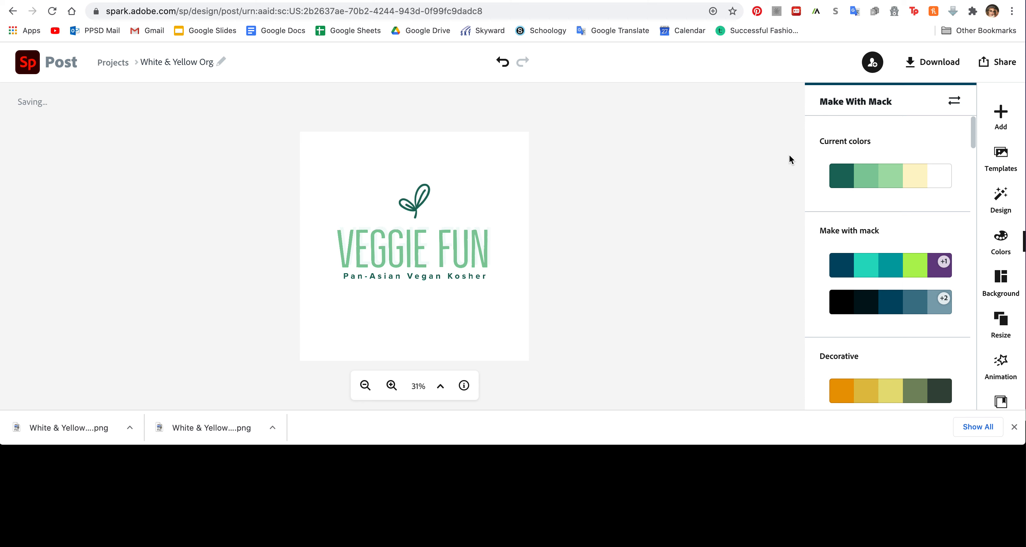
pyautogui.click(1001, 116)
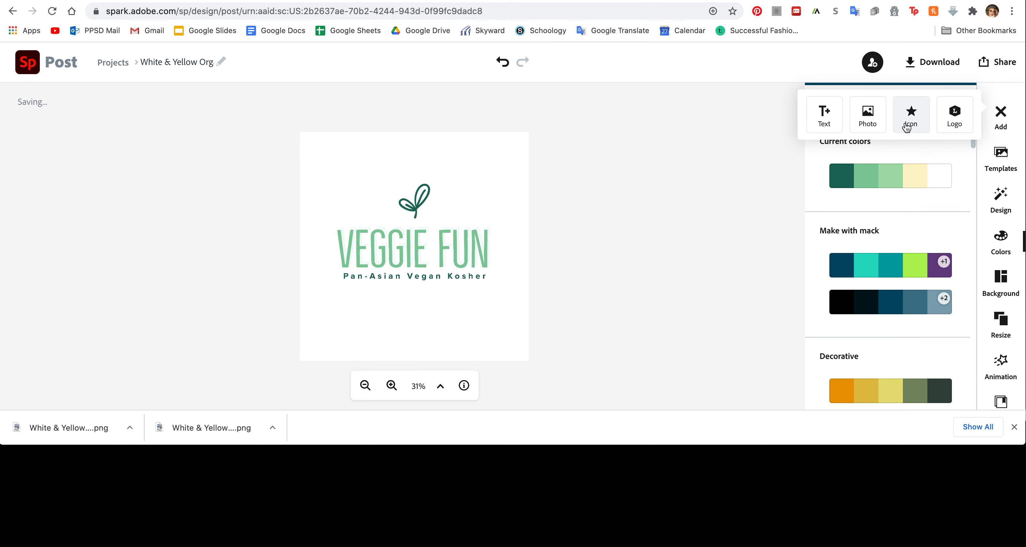
pyautogui.click(914, 117)
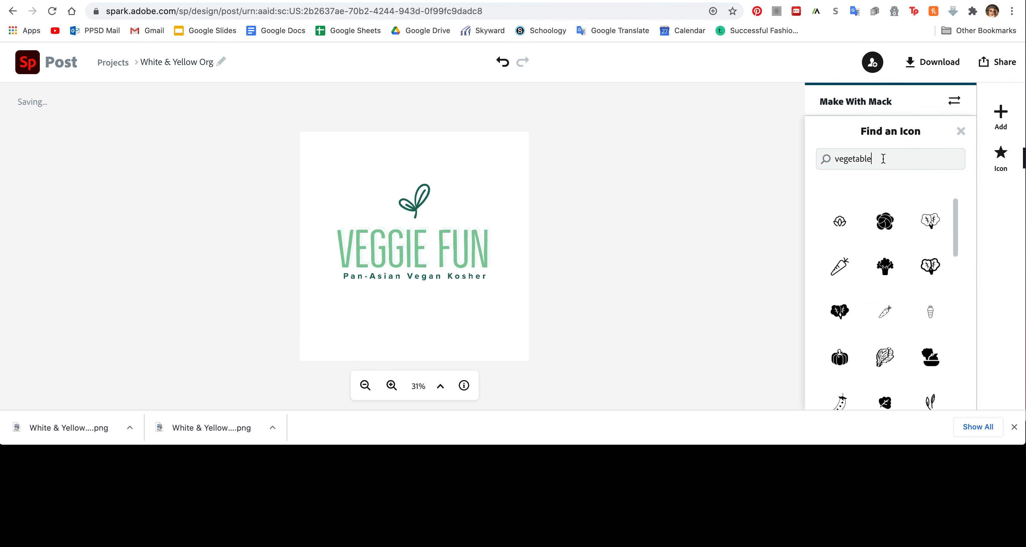
pyautogui.doubleClick(883, 158)
pyautogui.write('ci')
pyautogui.press('Return')
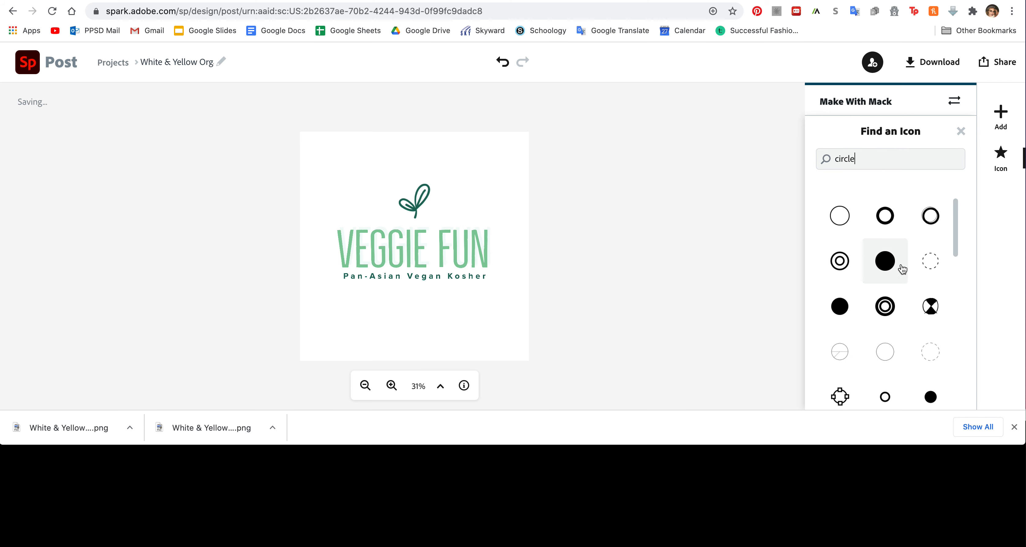
# - Add the thin dashed circle icon from the search results to the canvas and enlarge it over the sprout
pyautogui.scroll(-2, 901, 269)
pyautogui.scroll(-10, 902, 269)
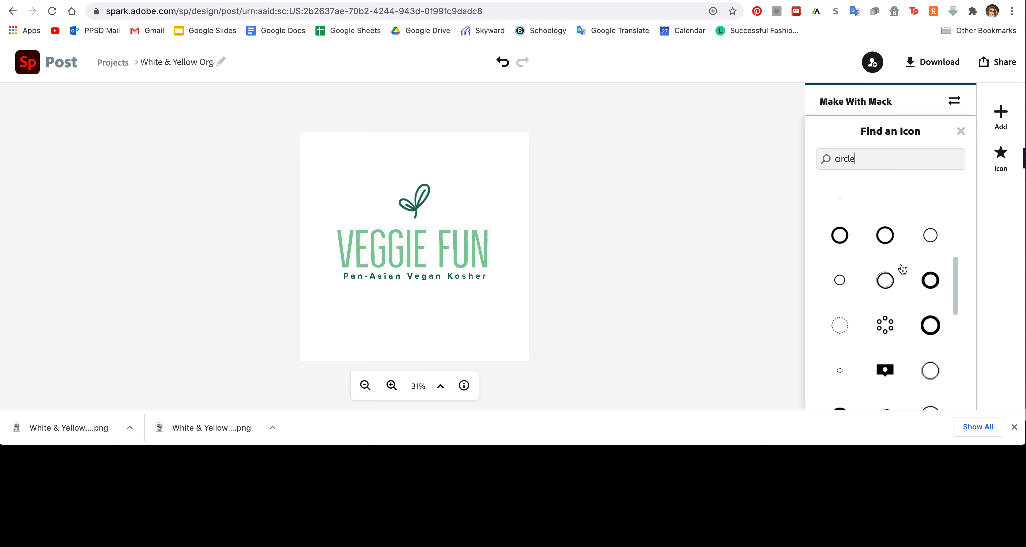
pyautogui.scroll(-10, 901, 269)
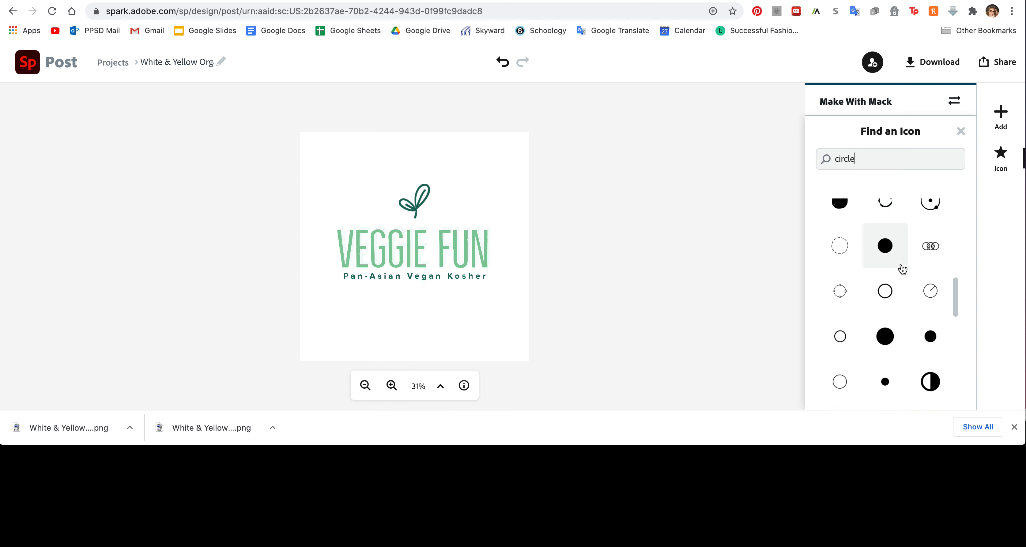
pyautogui.click(936, 218)
pyautogui.moveTo(458, 144); pyautogui.dragTo(518, 110)
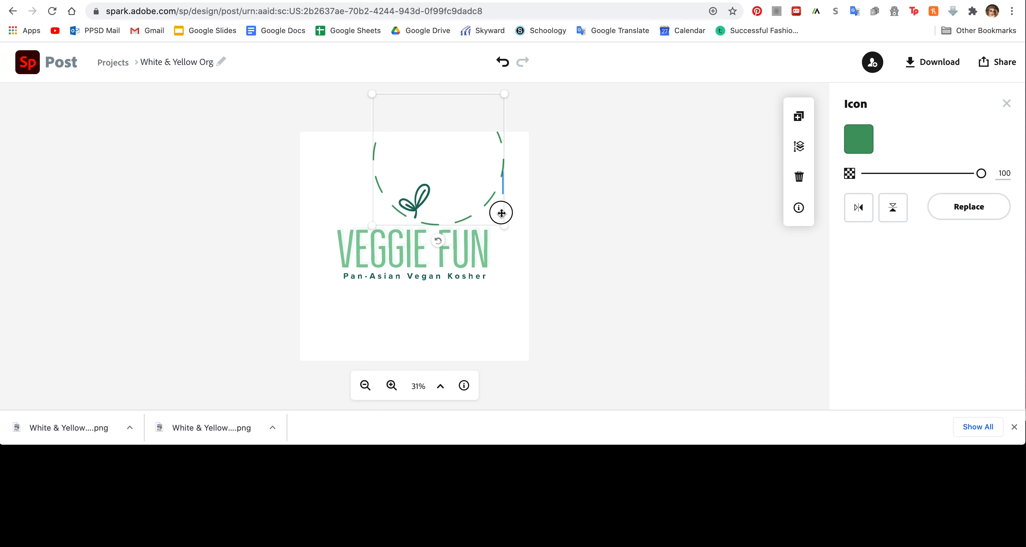
pyautogui.moveTo(502, 213); pyautogui.dragTo(439, 287)
pyautogui.click(576, 283)
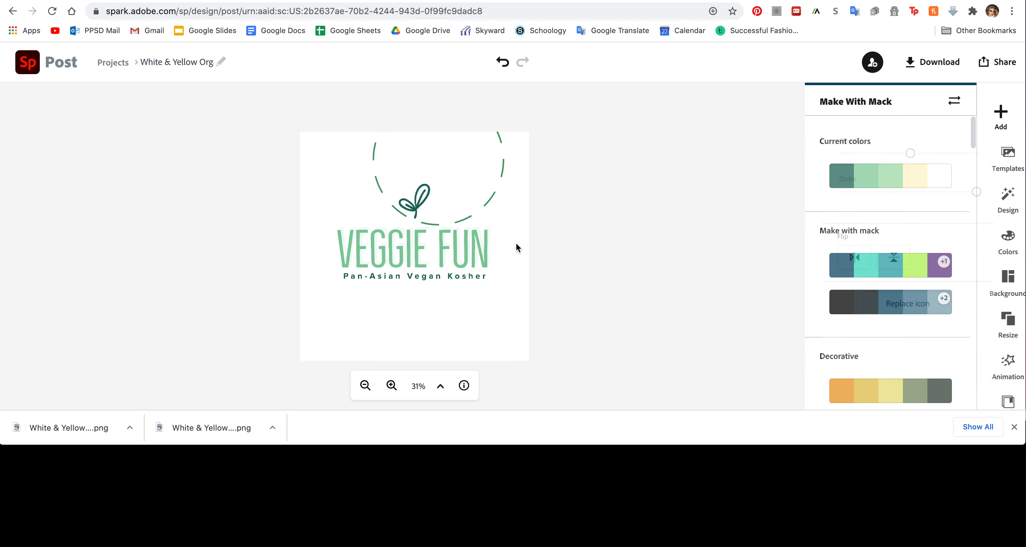
# - Scale the dashed circle to surround the whole logo and center it slightly inside the canvas edges
pyautogui.click(374, 153)
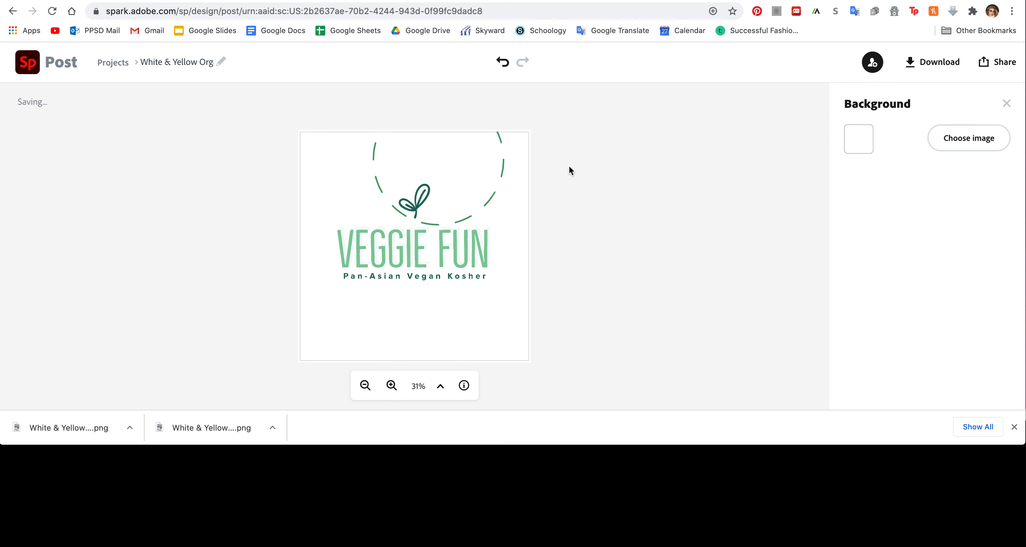
pyautogui.click(538, 177)
pyautogui.click(500, 187)
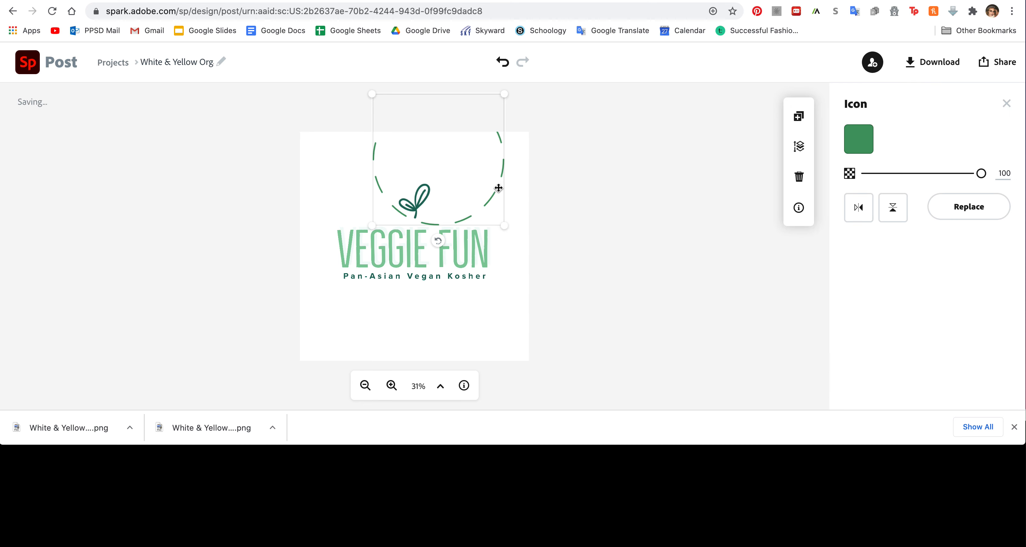
pyautogui.moveTo(508, 225); pyautogui.dragTo(603, 324)
pyautogui.moveTo(391, 149); pyautogui.dragTo(316, 185)
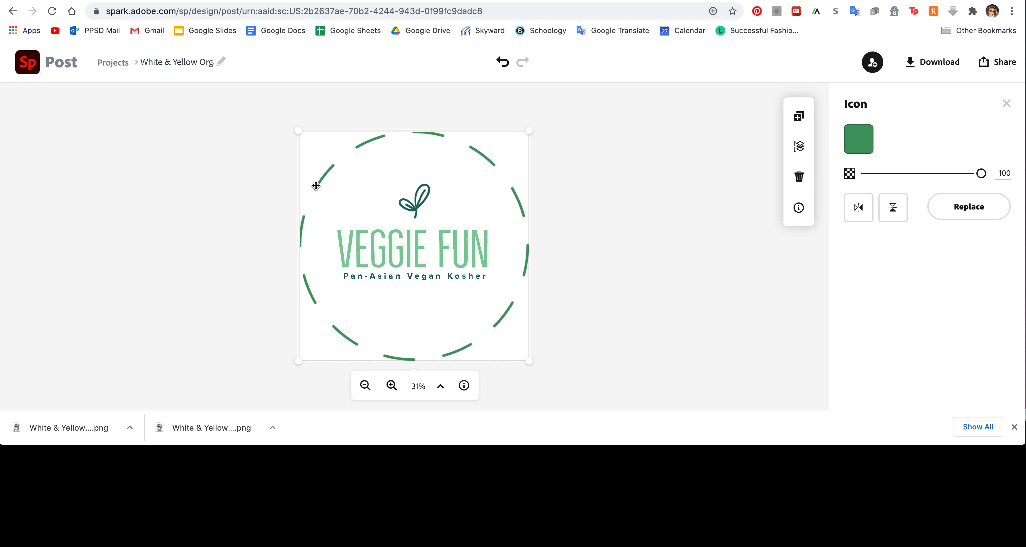
pyautogui.moveTo(295, 126); pyautogui.dragTo(321, 147)
pyautogui.moveTo(349, 177); pyautogui.dragTo(335, 168)
# - Set the shadow effect color of the VEGGIE FUN title to the suggested dark green #1C6B5B
pyautogui.click(363, 234)
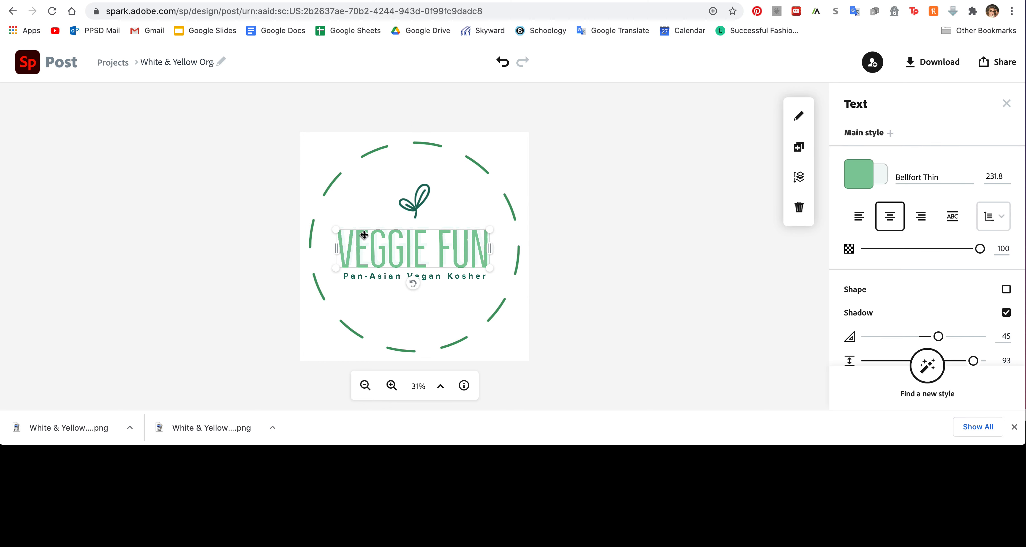
pyautogui.click(881, 174)
pyautogui.click(739, 205)
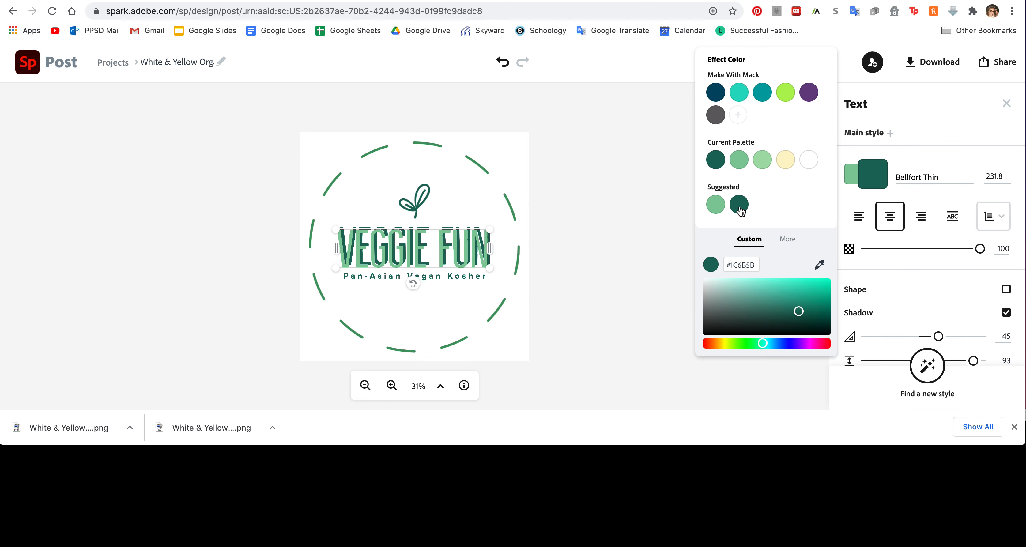
pyautogui.click(575, 274)
pyautogui.click(576, 275)
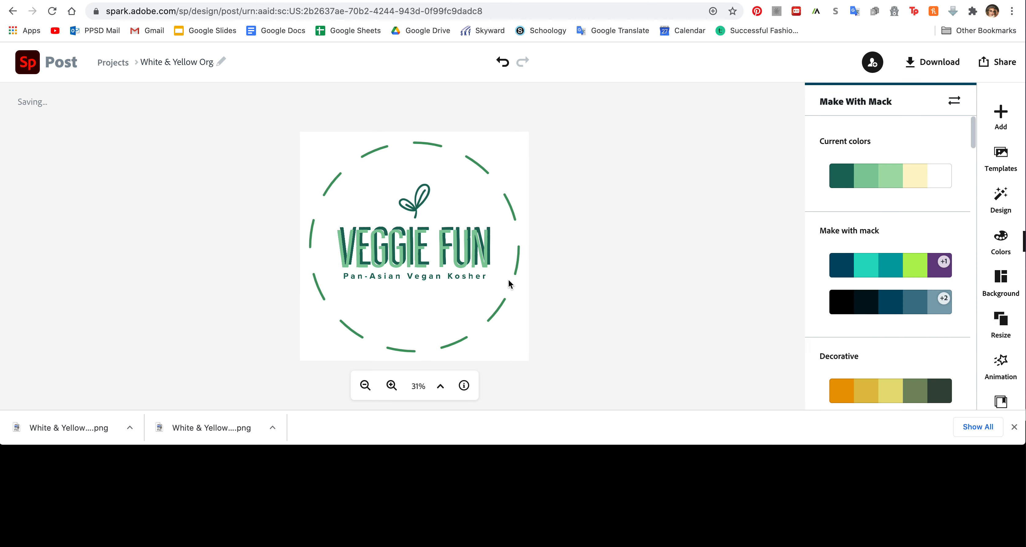
# - Set the VEGGIE FUN title's shadow angle to 112 and its shadow distance to 64
pyautogui.click(432, 246)
pyautogui.moveTo(938, 338); pyautogui.dragTo(941, 364)
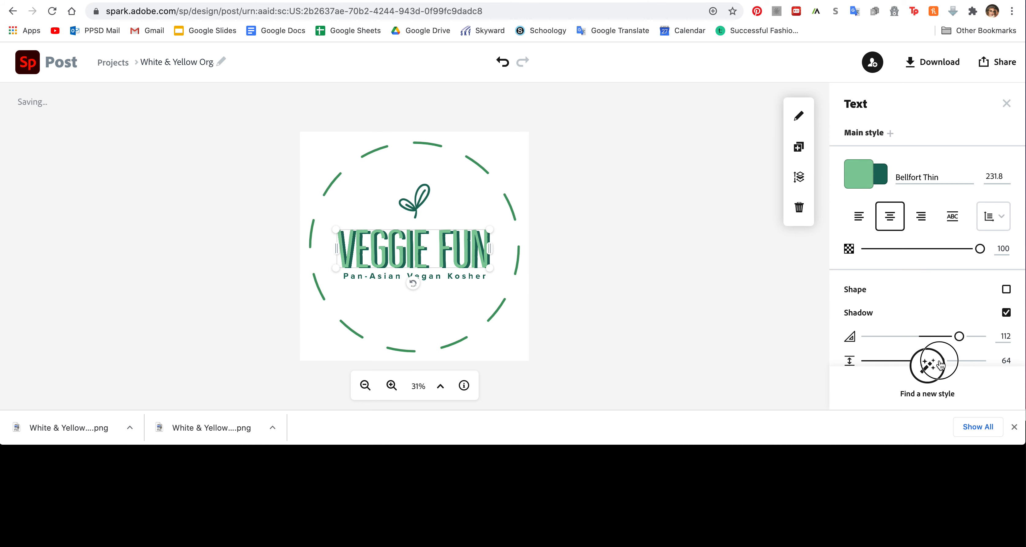
pyautogui.click(738, 293)
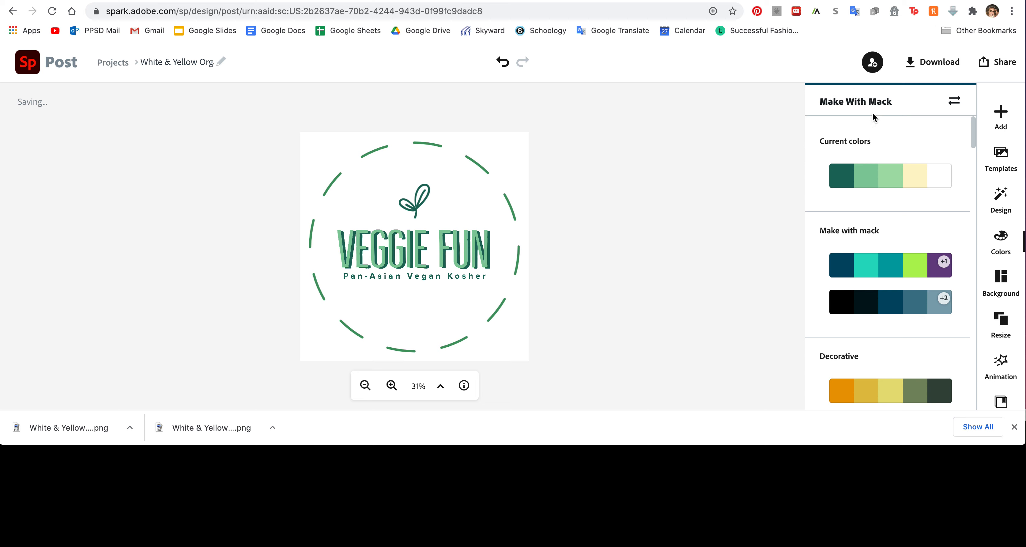
# - Download the dashed-circle logo as a PNG with a transparent background
pyautogui.click(935, 59)
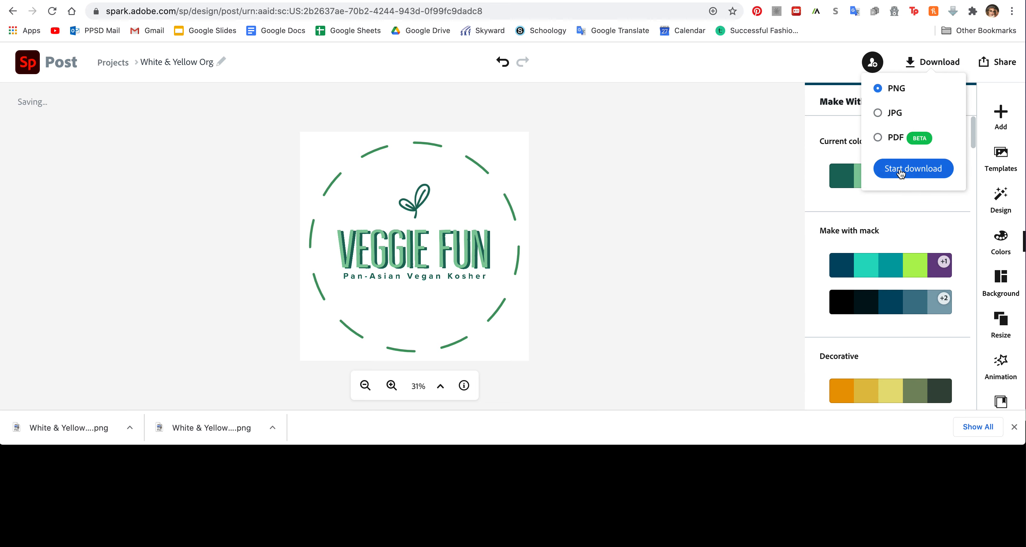
pyautogui.click(902, 169)
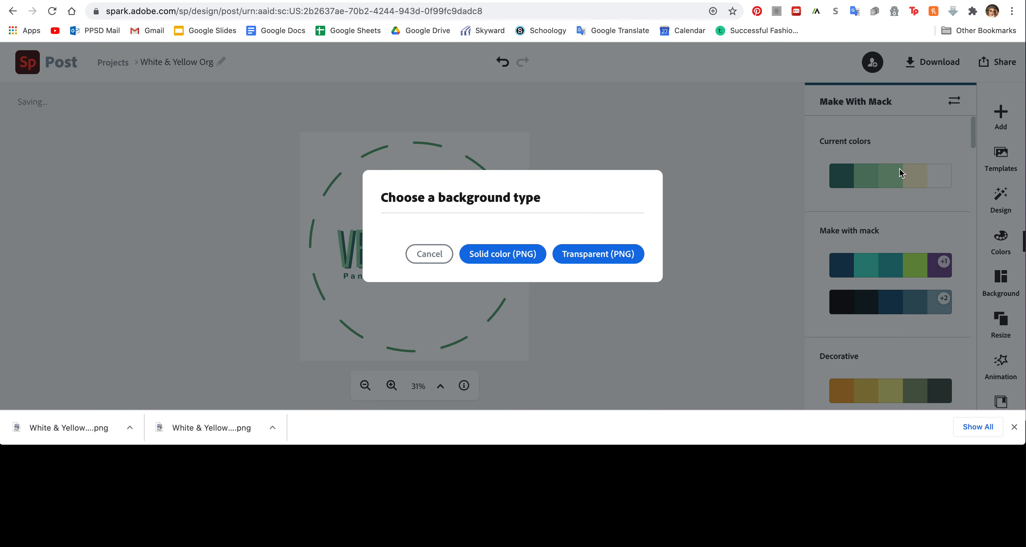
pyautogui.click(585, 261)
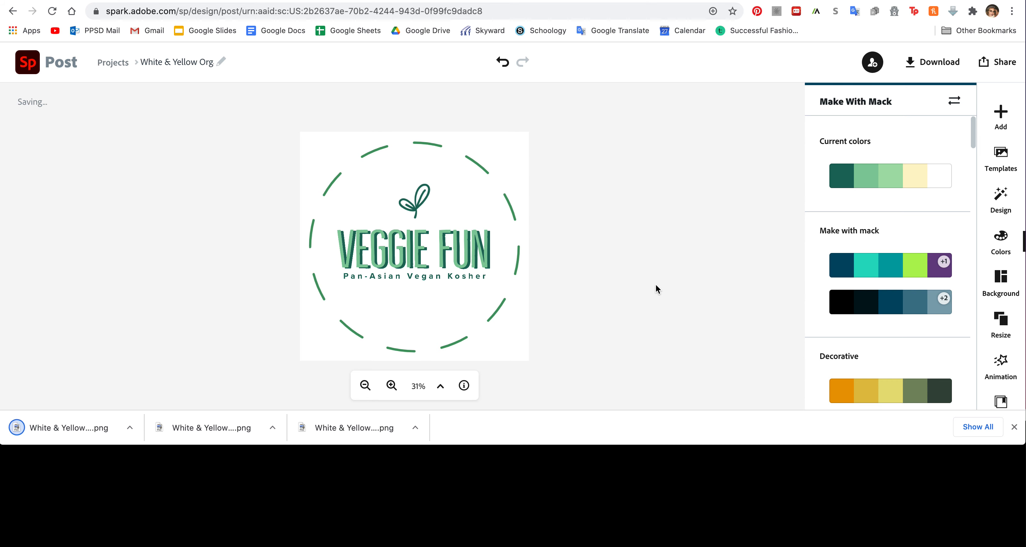
# - Delete all logo elements from the canvas and browse the "logo" templates for a new starting point
pyautogui.moveTo(289, 128); pyautogui.dragTo(568, 348)
pyautogui.press('Delete')
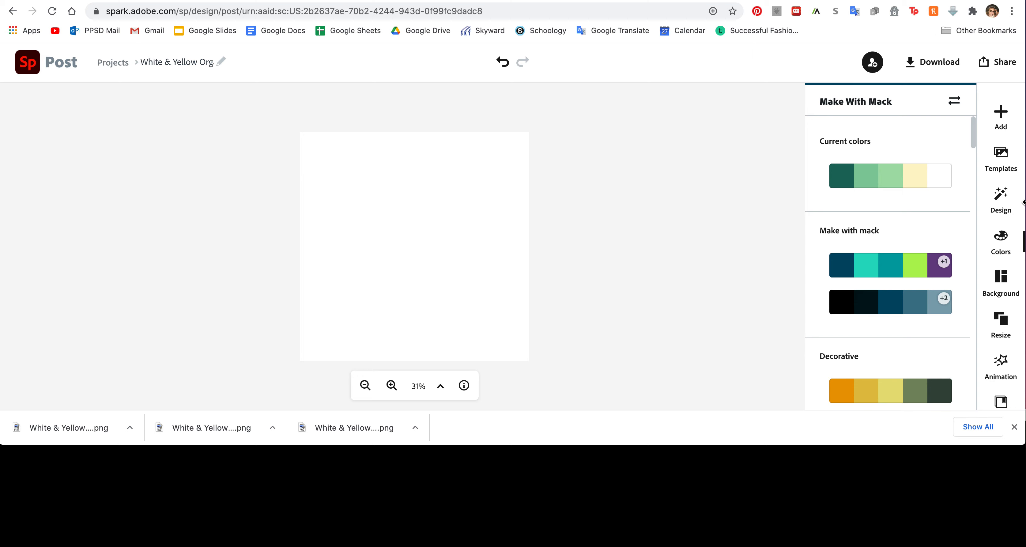
pyautogui.click(1000, 157)
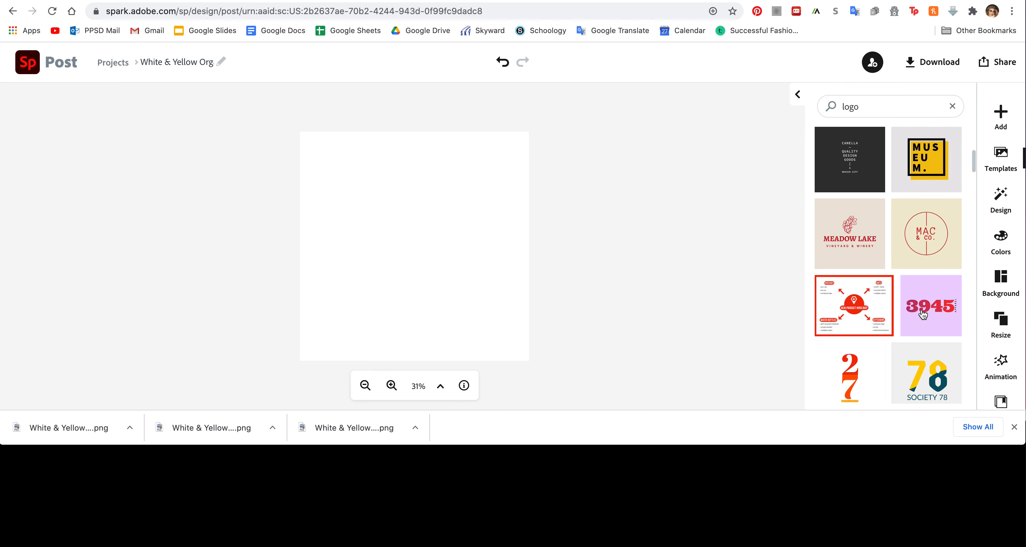
pyautogui.scroll(-10, 922, 315)
pyautogui.scroll(-10, 923, 314)
pyautogui.scroll(-10, 923, 314)
pyautogui.scroll(-8, 923, 314)
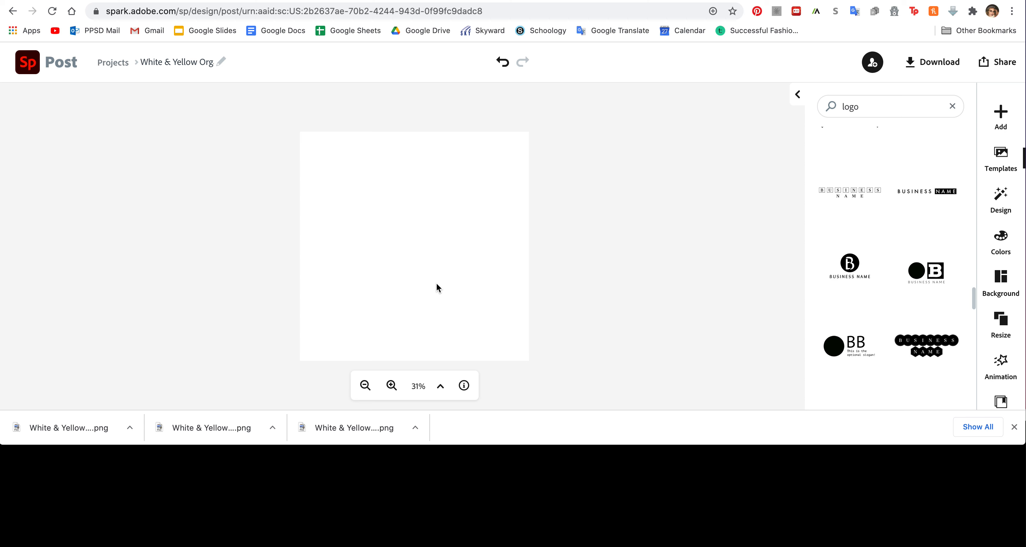
pyautogui.click(1001, 112)
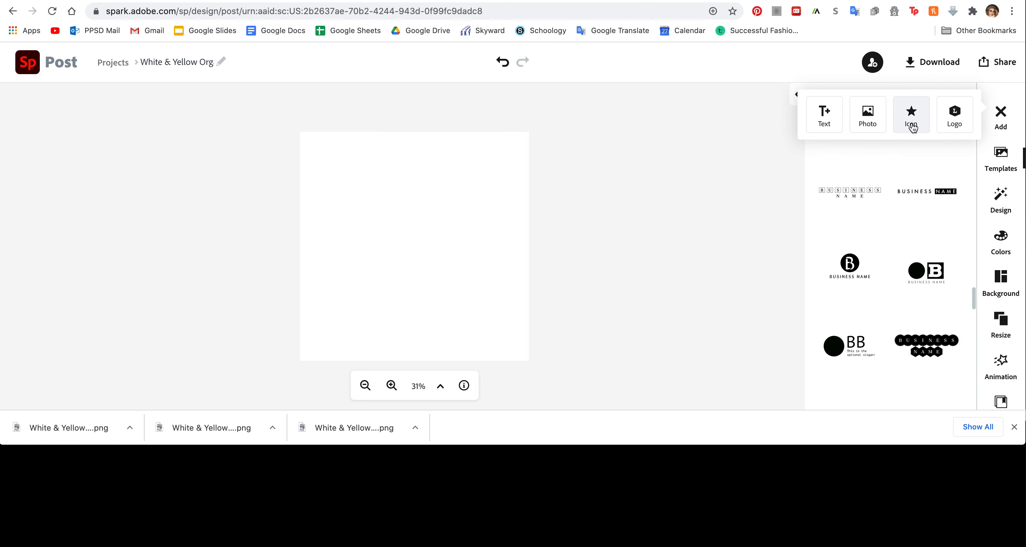
pyautogui.click(620, 291)
# - Switch to the browser tab with the Veggie Fun image results and open flaticon.com there
pyautogui.hotkey('ctrl', 'Tab')
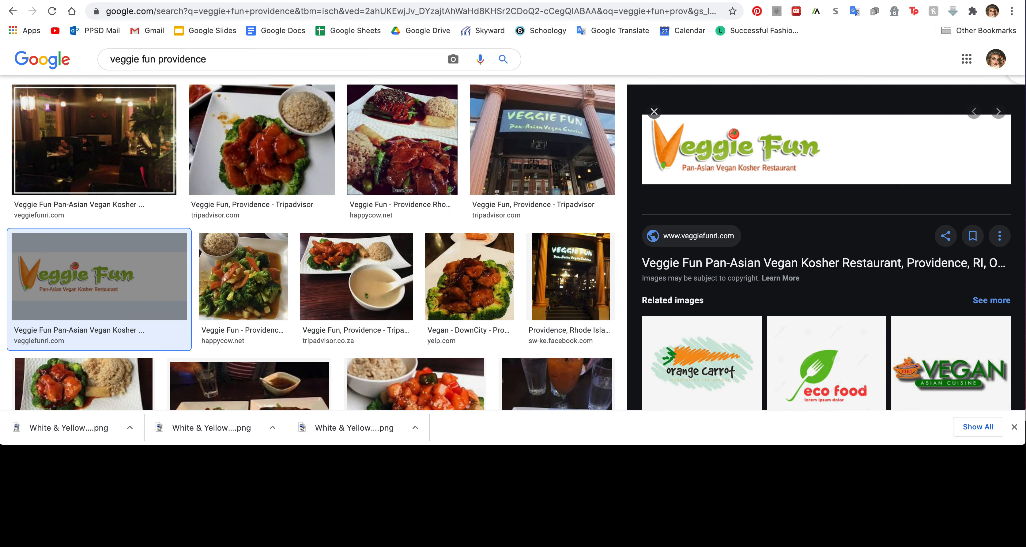
pyautogui.click(549, 15)
pyautogui.write('flati')
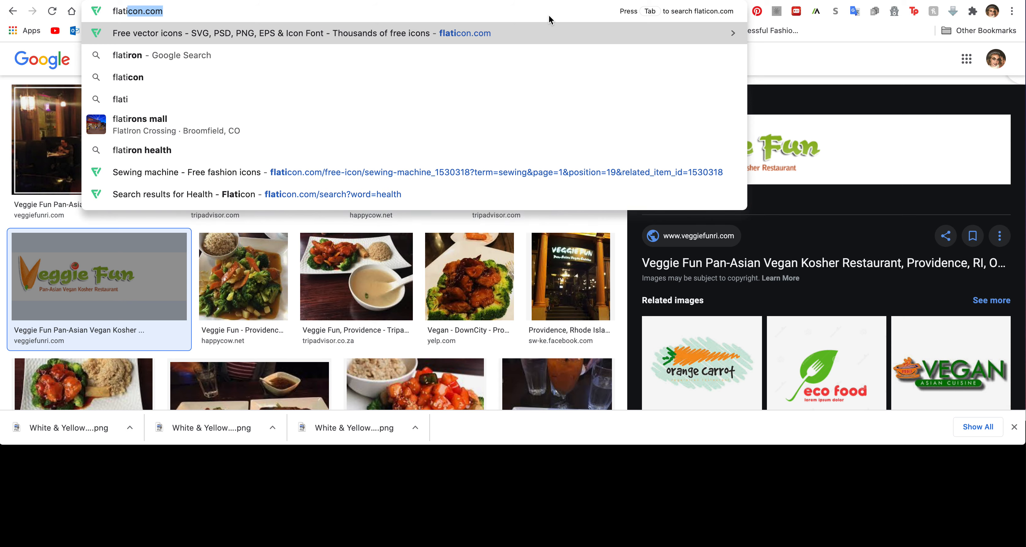
pyautogui.press('Return')
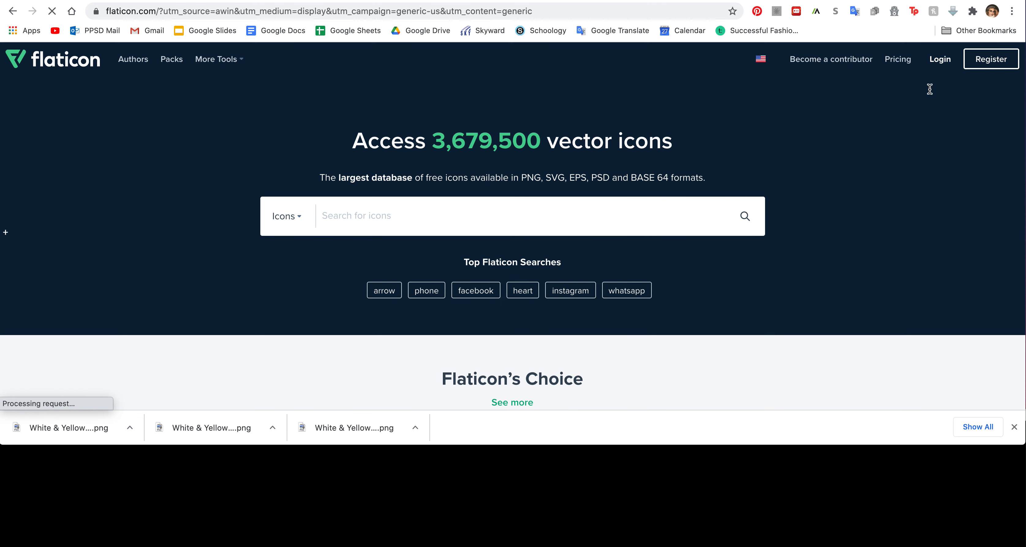
# - Log in to Flaticon with the school Google account
pyautogui.click(940, 61)
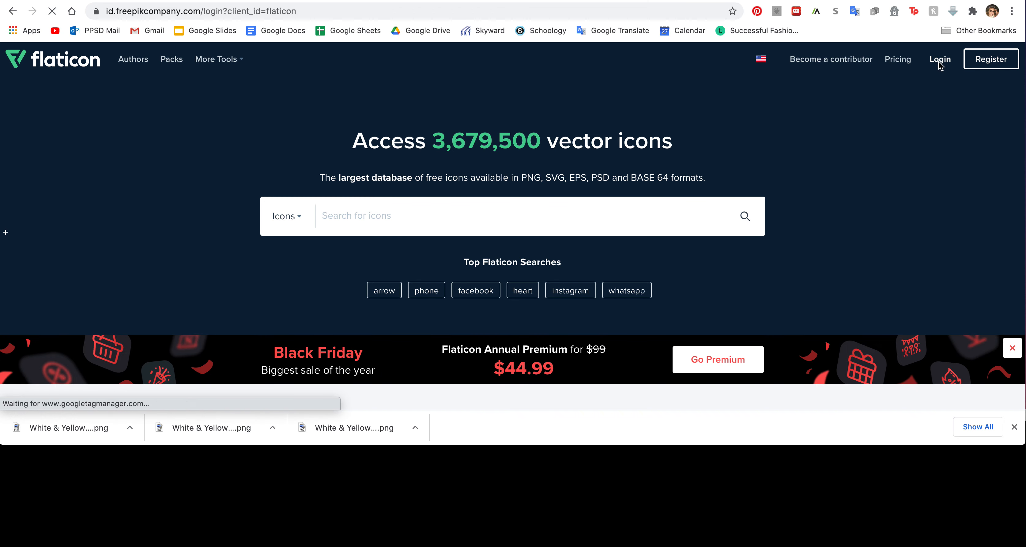
pyautogui.click(451, 217)
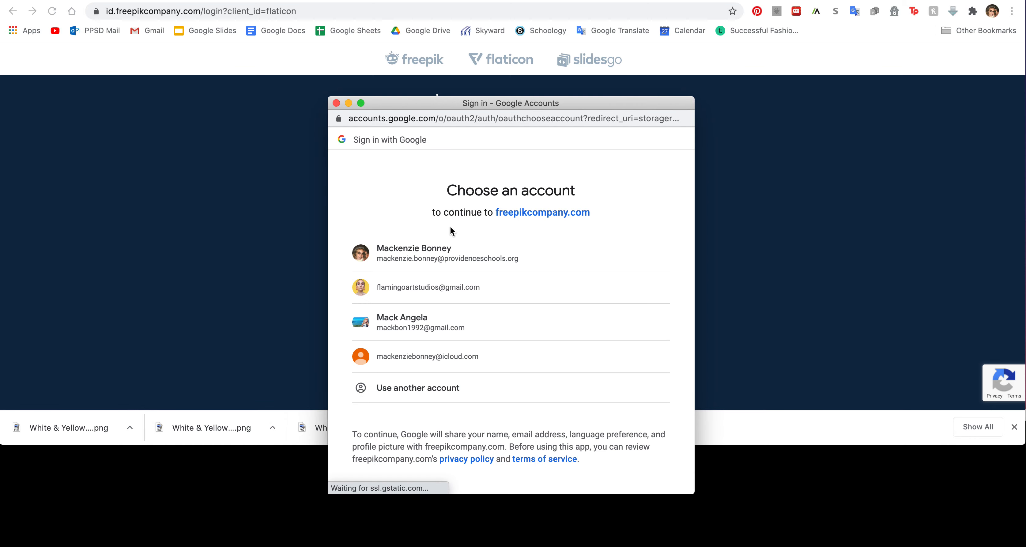
pyautogui.click(440, 254)
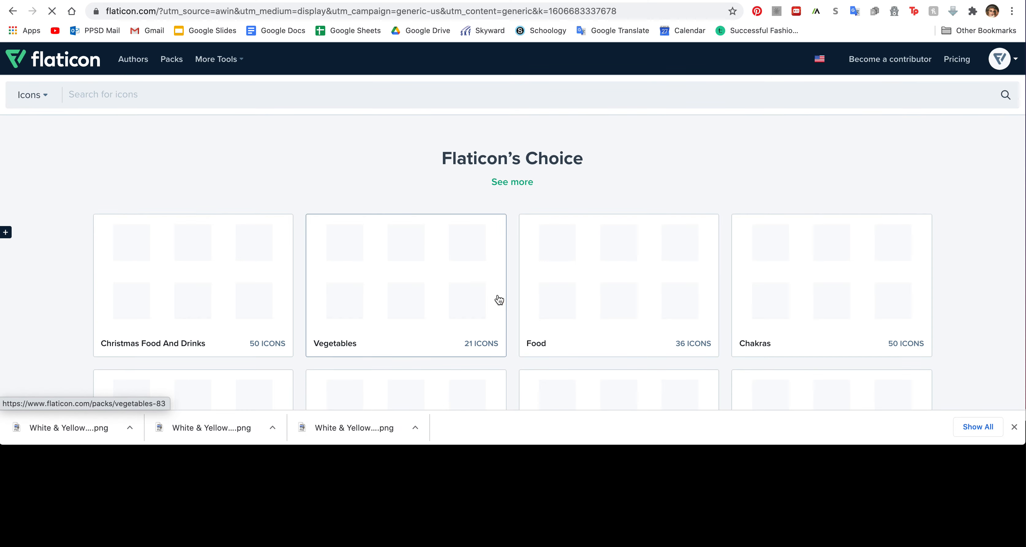
# - Search the Flaticon icons for "vegetables" and open the colored lettuce, pumpkin and carrot icon
pyautogui.click(256, 95)
pyautogui.write('ve')
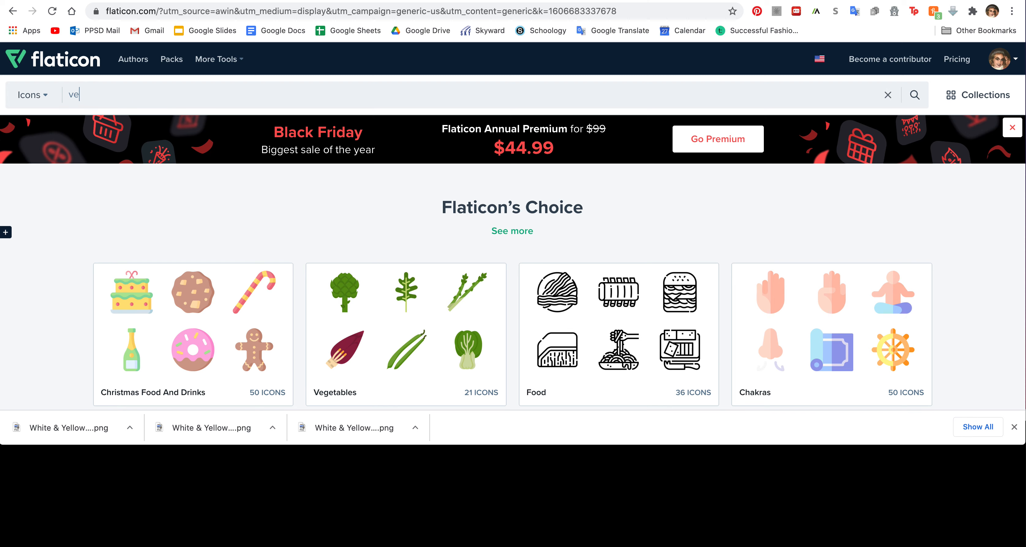
pyautogui.write('getables')
pyautogui.press('Return')
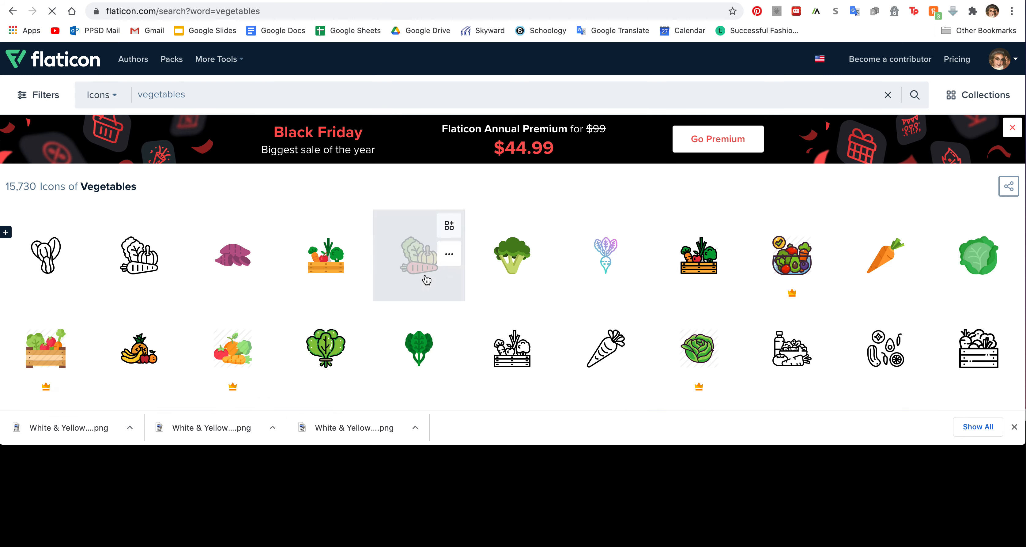
pyautogui.scroll(-5, 431, 336)
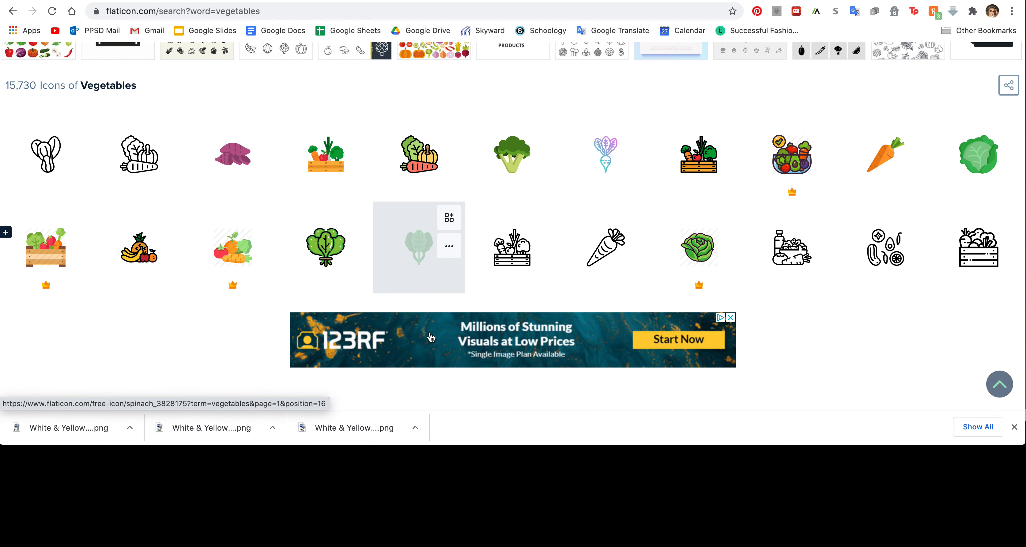
pyautogui.click(425, 157)
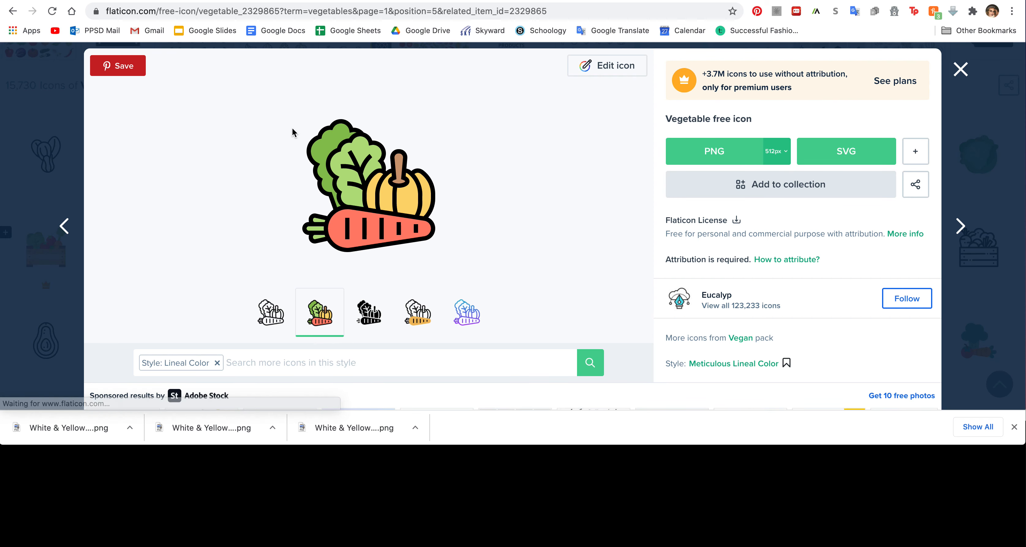
# - Compare the vegetable icon's gradient, yellow shadow and glyph styles, and return to the lineal color version
pyautogui.click(467, 320)
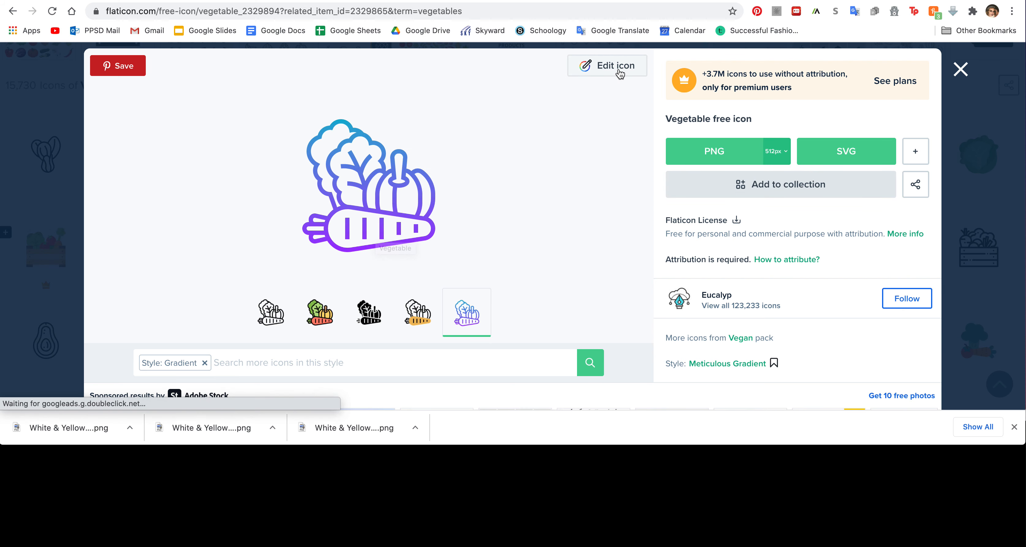
pyautogui.click(417, 313)
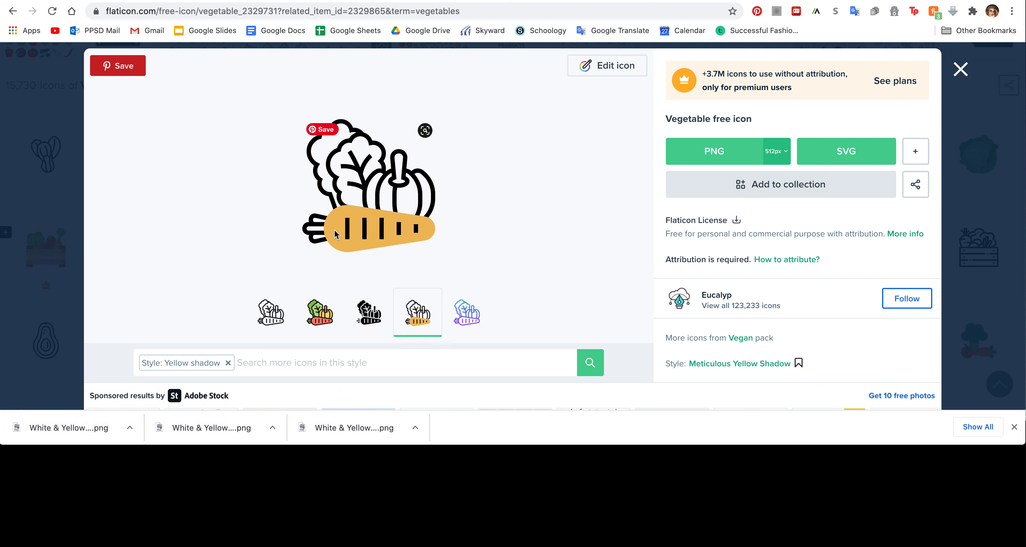
pyautogui.click(360, 323)
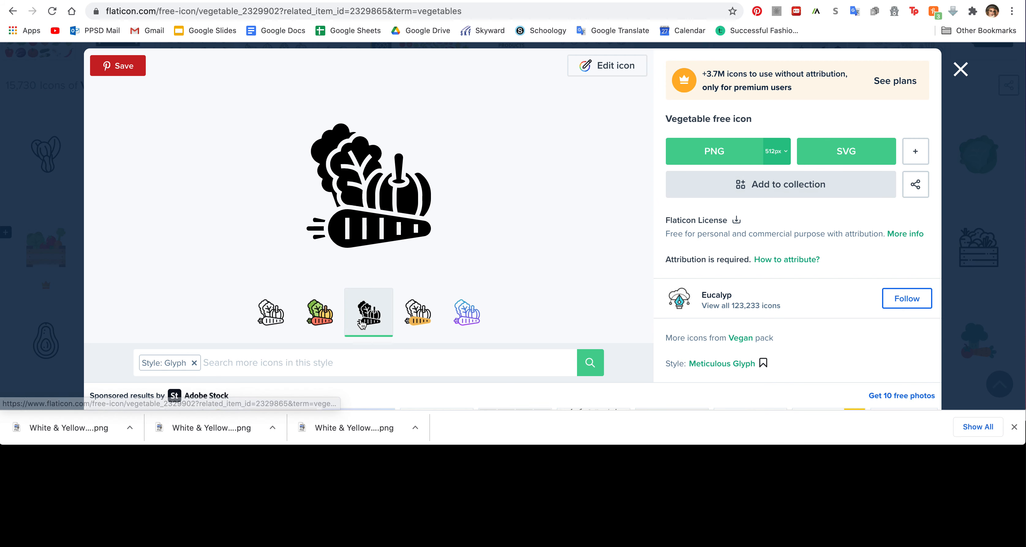
pyautogui.click(322, 320)
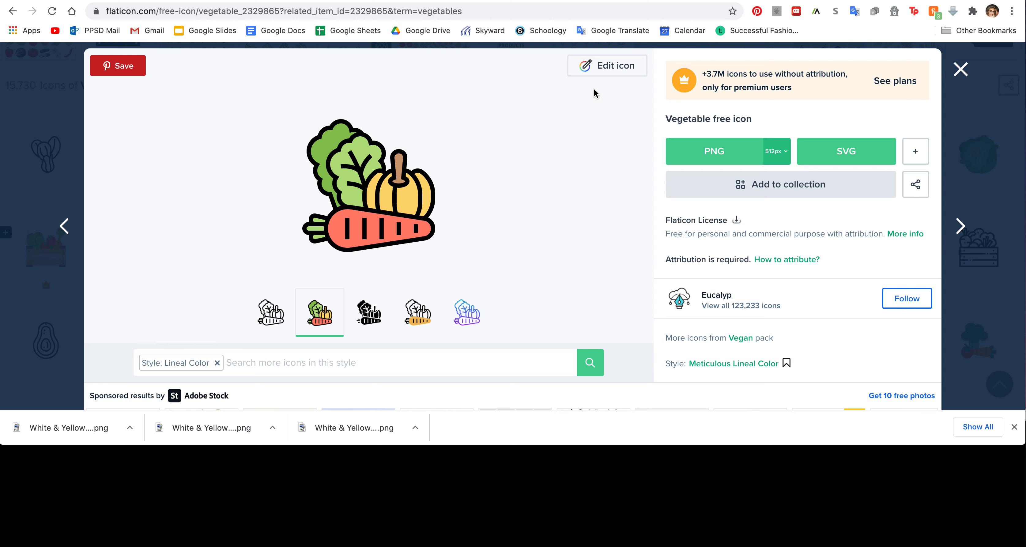
# - Open the vegetable icon in the icon editor and recolor the pumpkin's yellow to orange #FDAF19
pyautogui.click(607, 70)
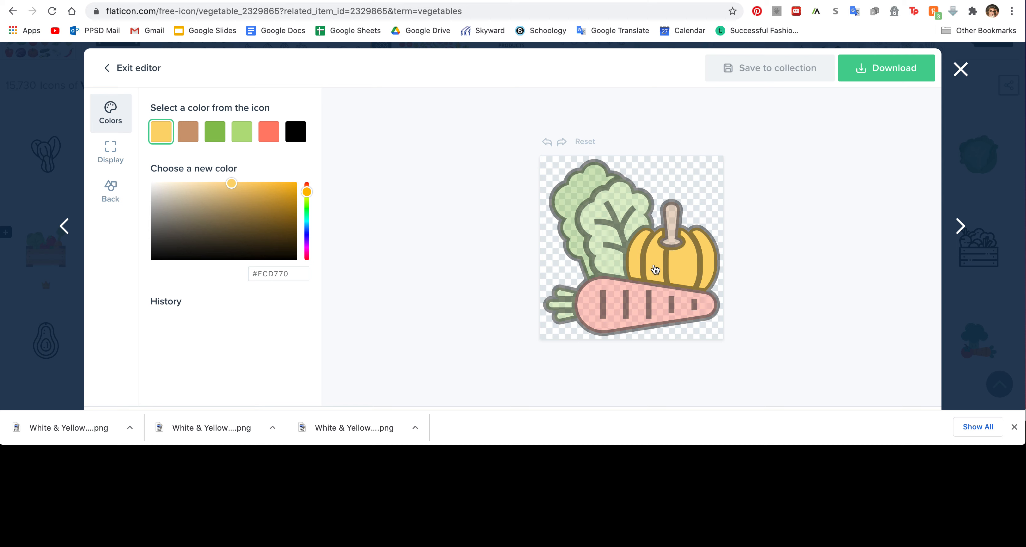
pyautogui.moveTo(228, 180); pyautogui.dragTo(306, 190)
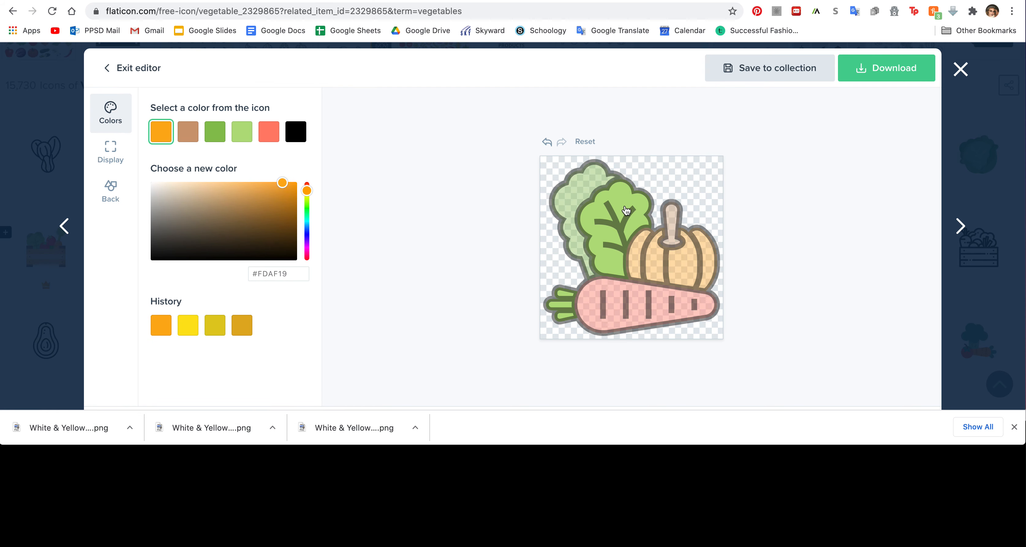
# - Recolor the back lettuce leaf to dark green #609525 and the carrot to orange #F98836
pyautogui.click(594, 197)
pyautogui.moveTo(239, 206); pyautogui.dragTo(260, 214)
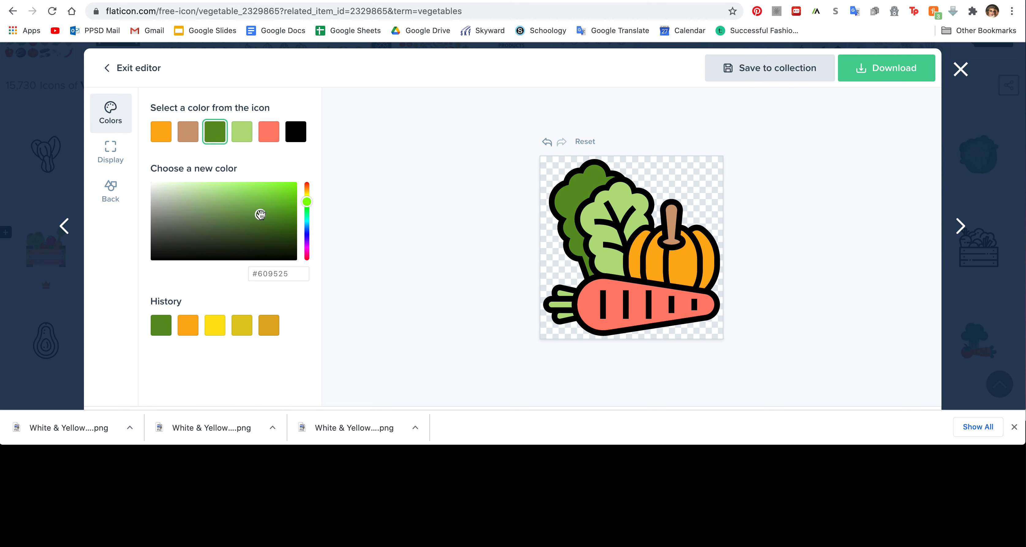
pyautogui.click(614, 321)
pyautogui.moveTo(305, 187); pyautogui.dragTo(306, 188)
pyautogui.moveTo(235, 183); pyautogui.dragTo(265, 183)
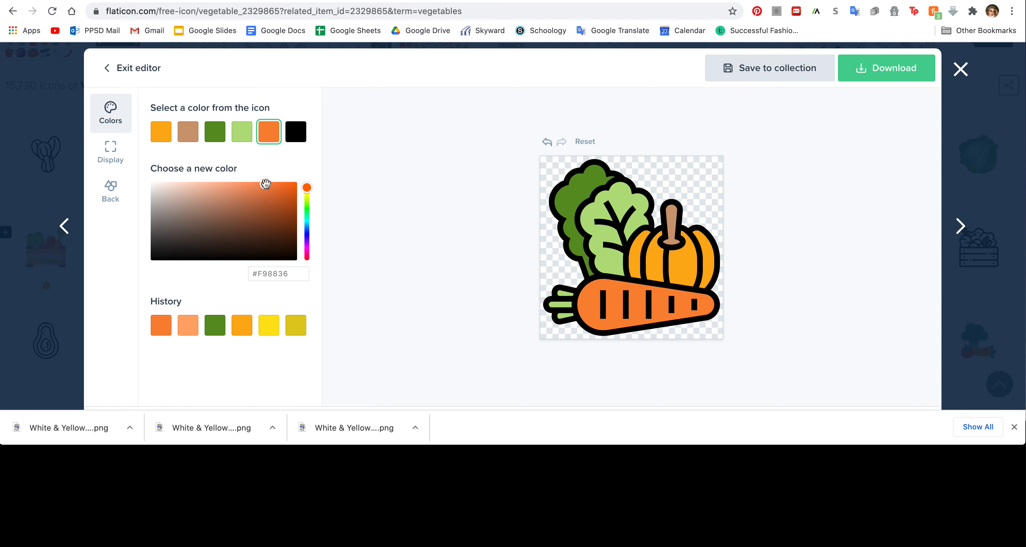
# - Recolor the icon's black outline to dark gray #4A4644
pyautogui.click(296, 135)
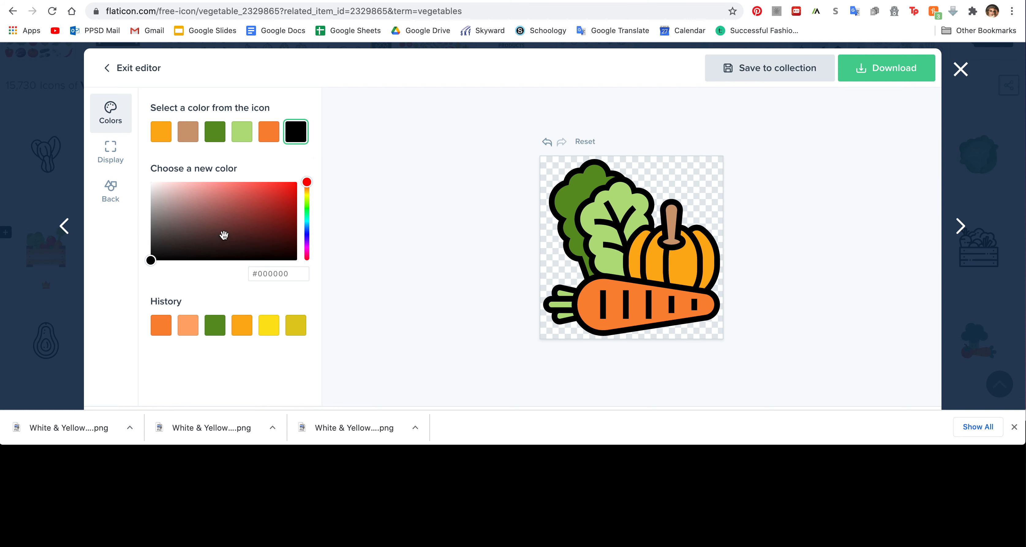
pyautogui.moveTo(307, 184); pyautogui.dragTo(307, 187)
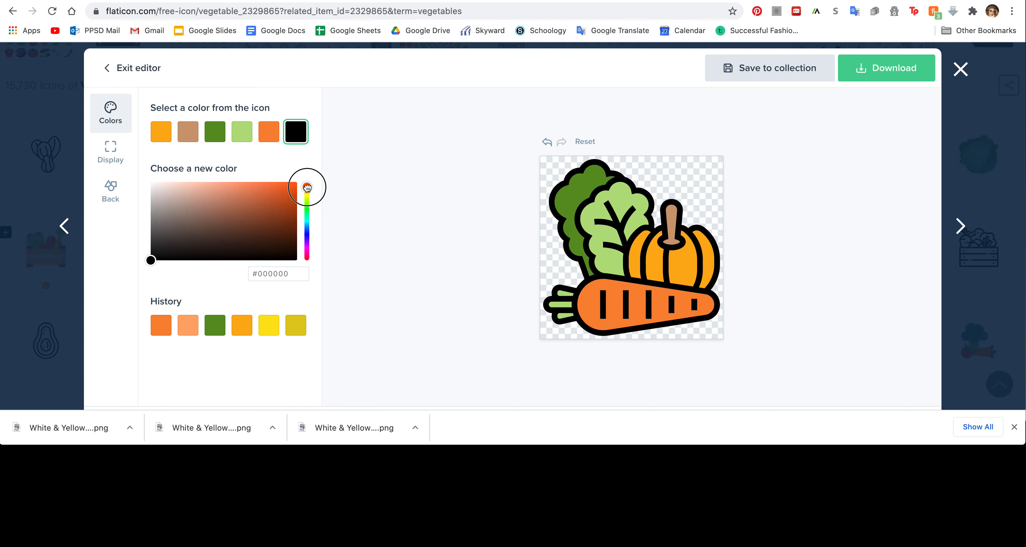
pyautogui.click(276, 228)
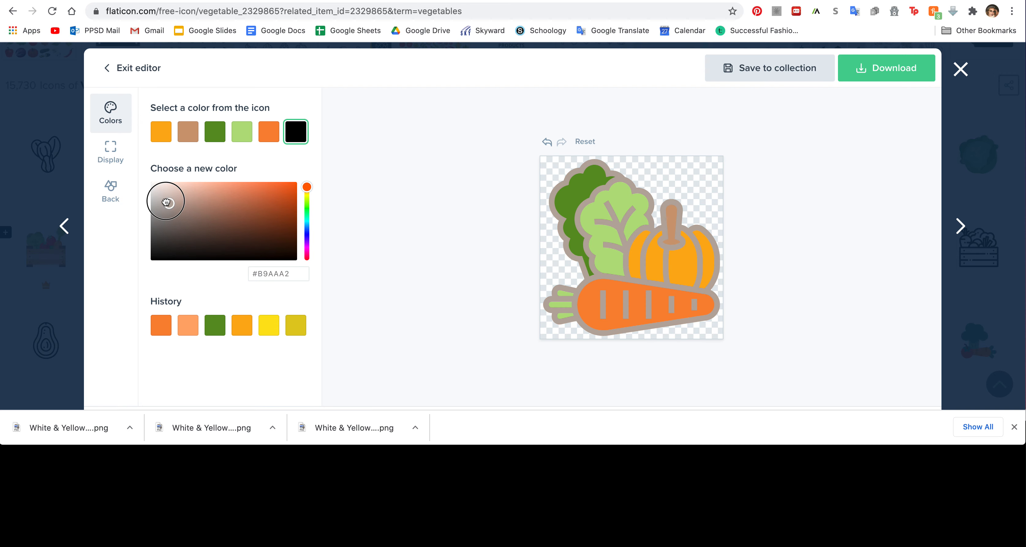
pyautogui.click(162, 238)
pyautogui.moveTo(162, 238); pyautogui.dragTo(161, 239)
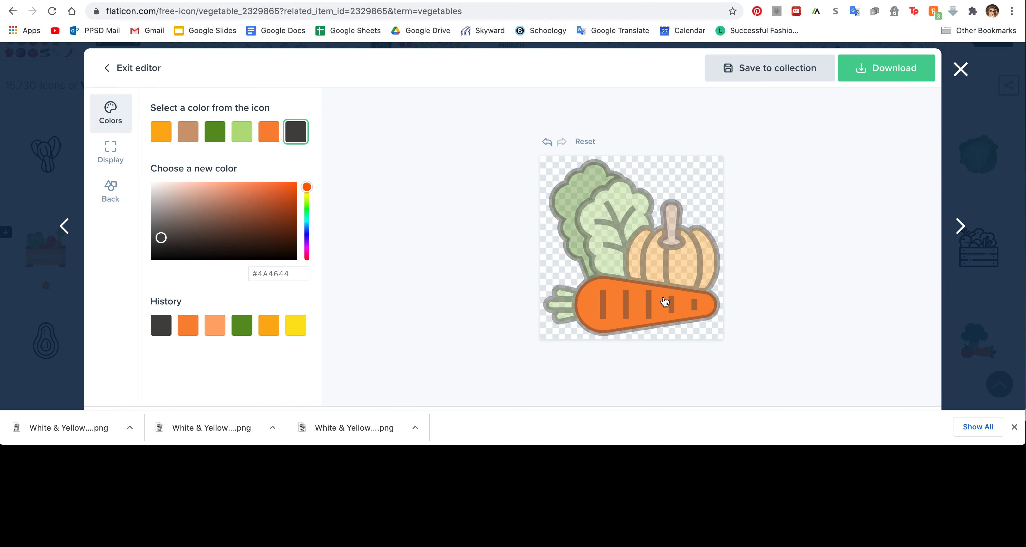
# - Download the recolored vegetable icon as a 512px PNG
pyautogui.click(851, 77)
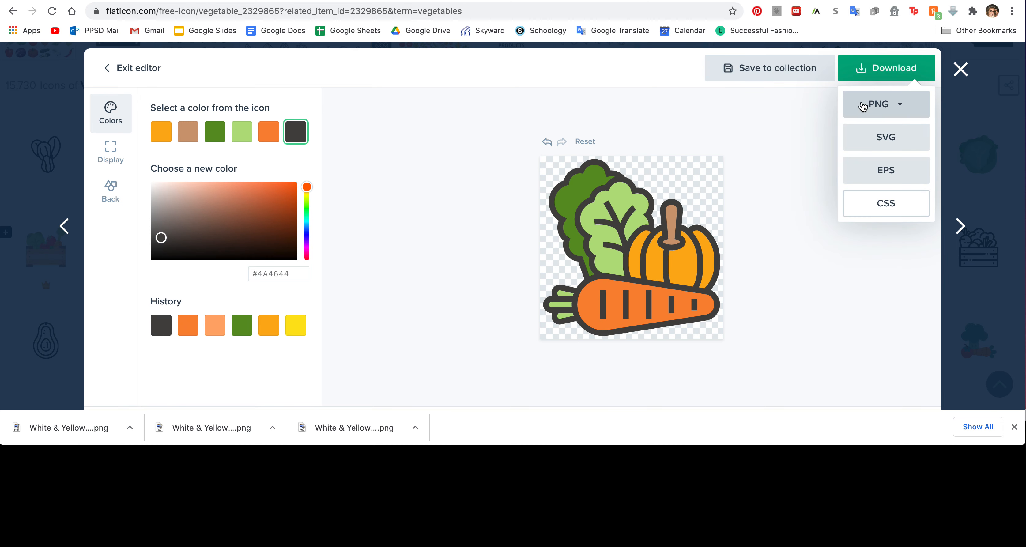
pyautogui.click(865, 113)
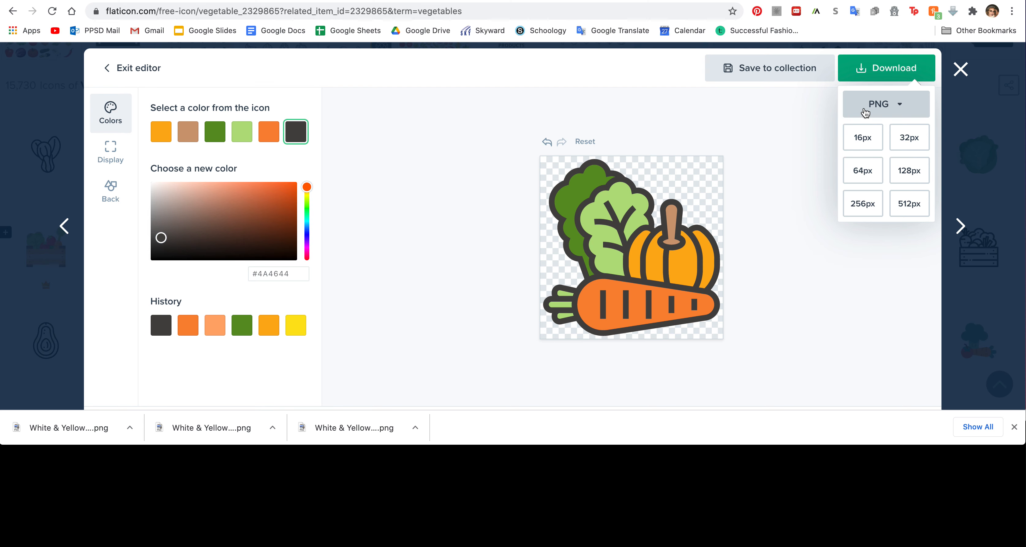
pyautogui.click(907, 206)
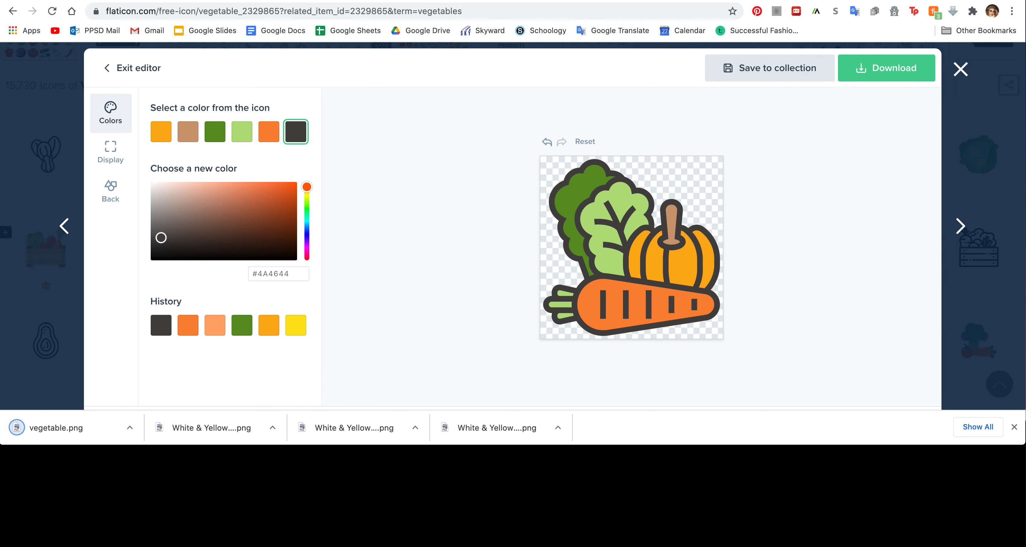
# - Switch to Adobe Spark Post, add the downloaded vegetable.png to the White & Yellow Org design, and enlarge it slightly
pyautogui.hotkey('ctrl', 'shift', 'Tab')
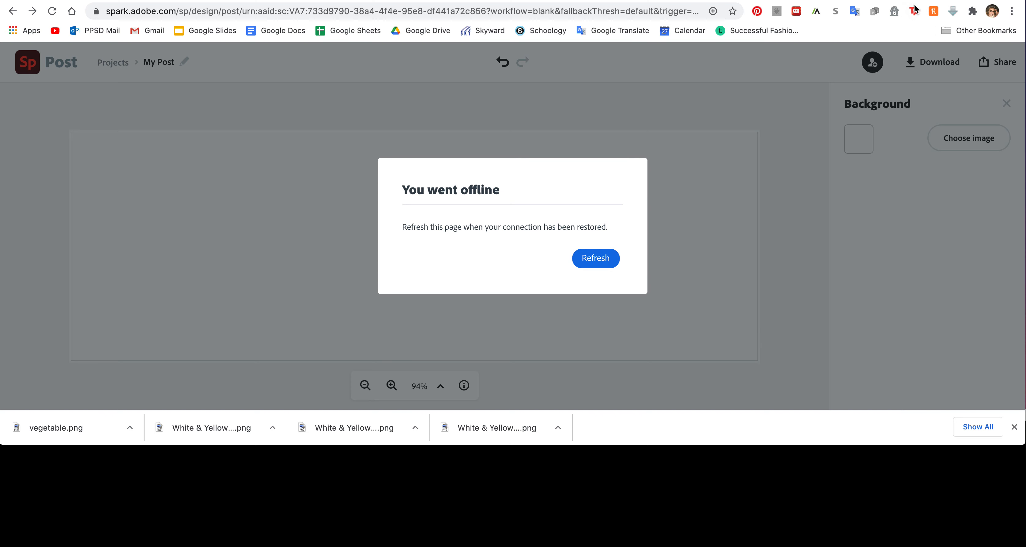
pyautogui.click(905, 0)
pyautogui.click(996, 117)
pyautogui.click(866, 125)
pyautogui.click(878, 184)
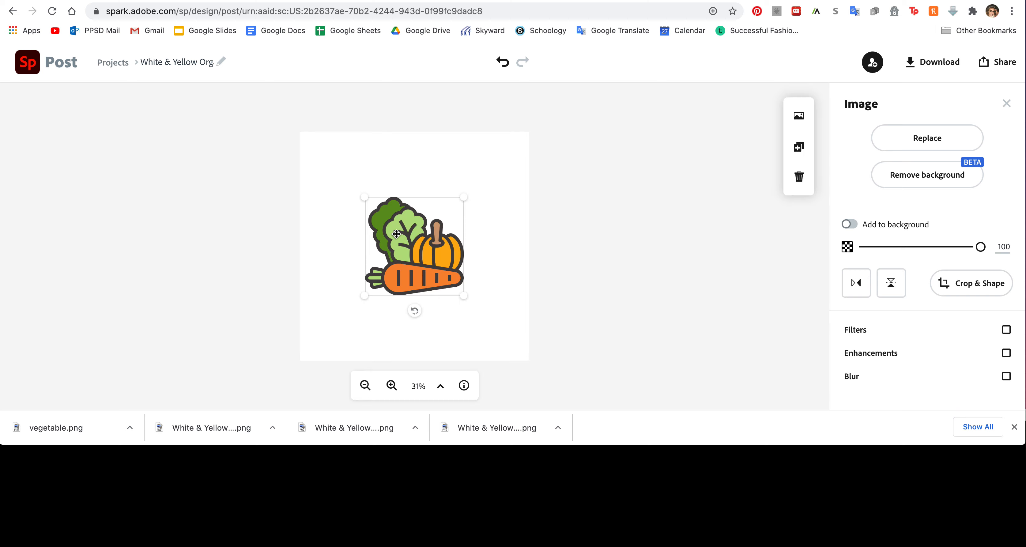
pyautogui.moveTo(463, 197)
pyautogui.mouseDown()
pyautogui.moveTo(460, 208)
pyautogui.moveTo(479, 190)
pyautogui.moveTo(469, 200)
pyautogui.mouseUp()
pyautogui.click(503, 205)
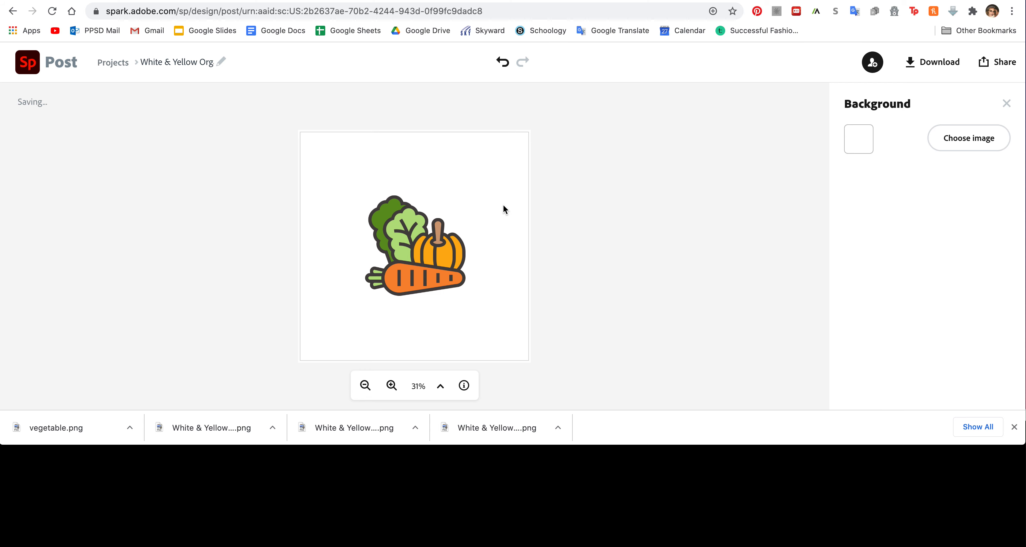